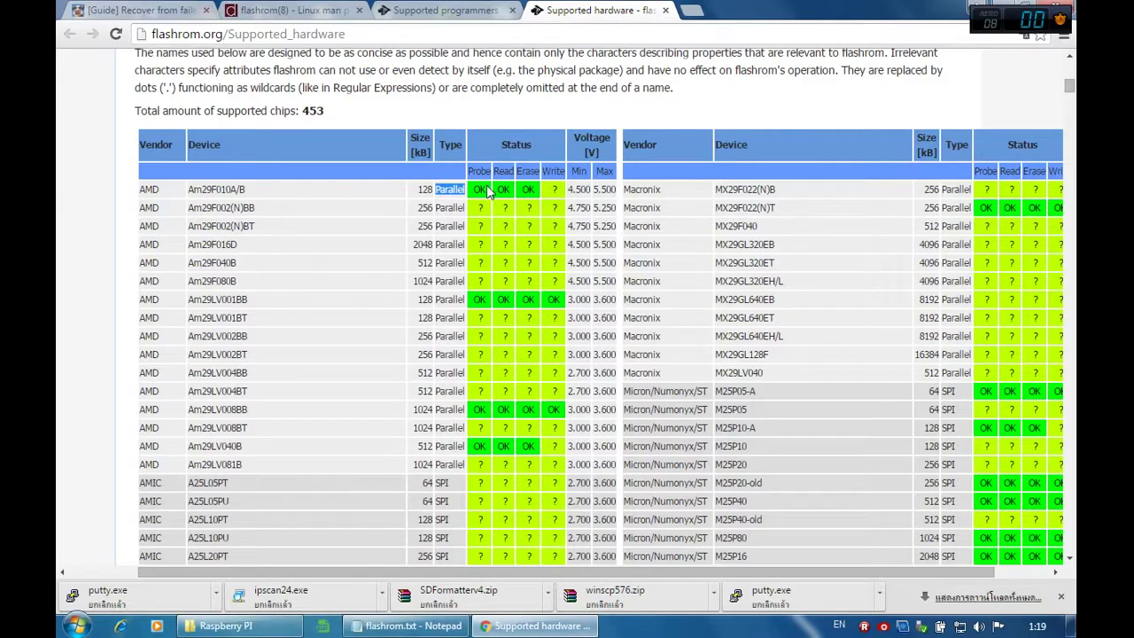
Step: Review the OK statuses in the Supported hardware chip, chipset and mainboard lists, then close that tab
{"action": "left_click_drag", "start_coordinate": [475, 190], "coordinate": [484, 184]}
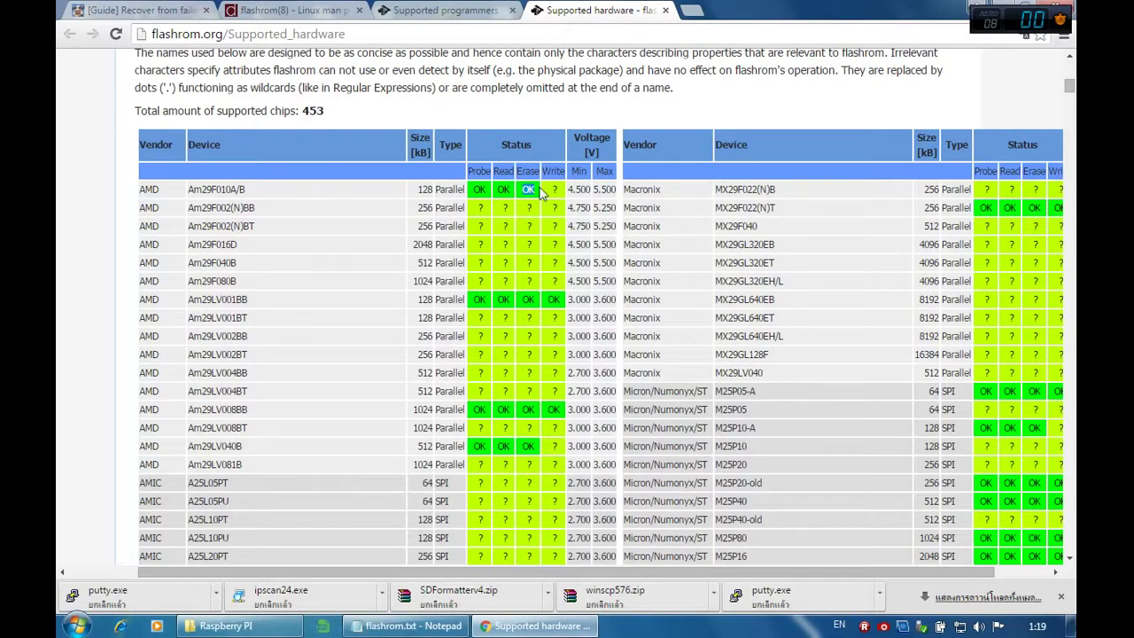
{"action": "scroll", "coordinate": [1045, 237], "scroll_direction": "down", "scroll_amount": 2}
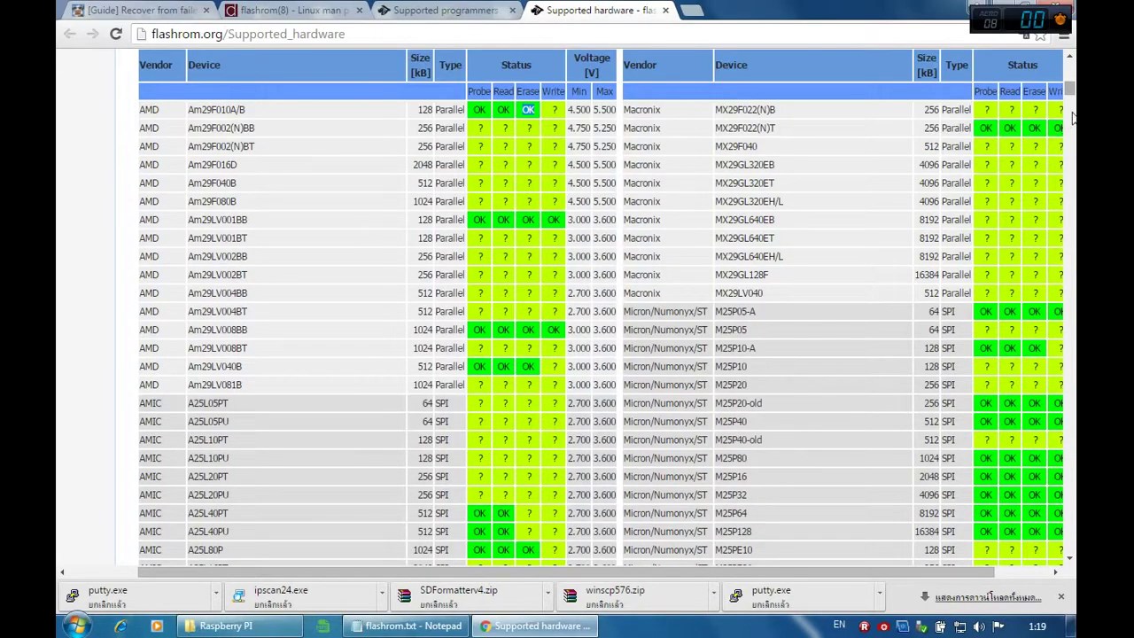
{"action": "left_click_drag", "start_coordinate": [1070, 93], "coordinate": [1070, 139]}
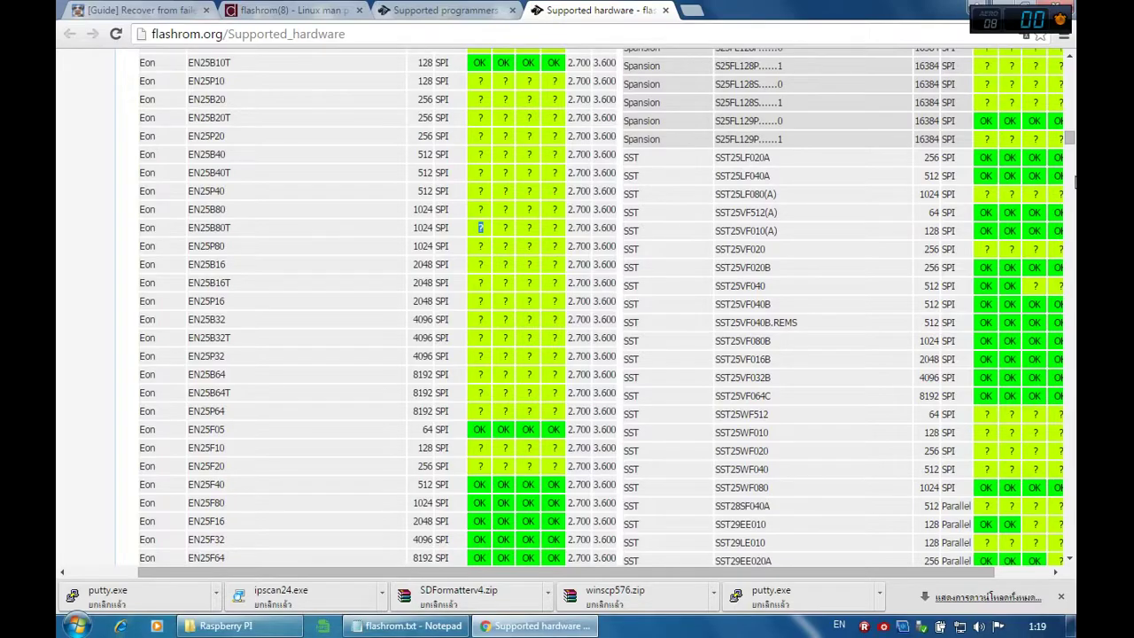
{"action": "left_click_drag", "start_coordinate": [1068, 152], "coordinate": [1069, 202]}
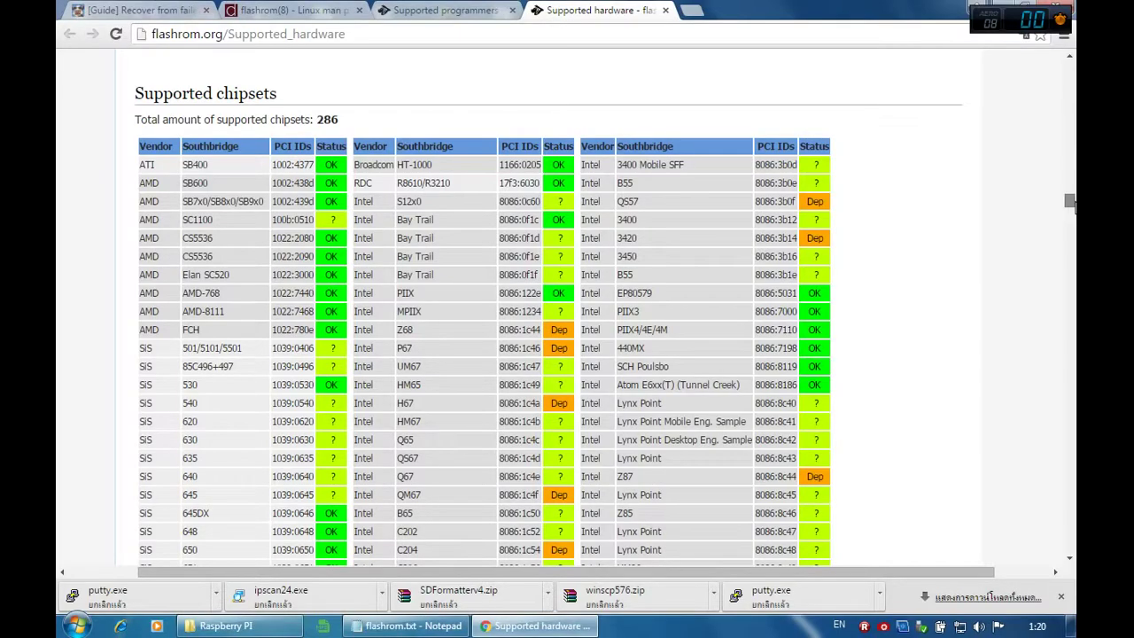
{"action": "left_click_drag", "start_coordinate": [1069, 202], "coordinate": [1070, 421]}
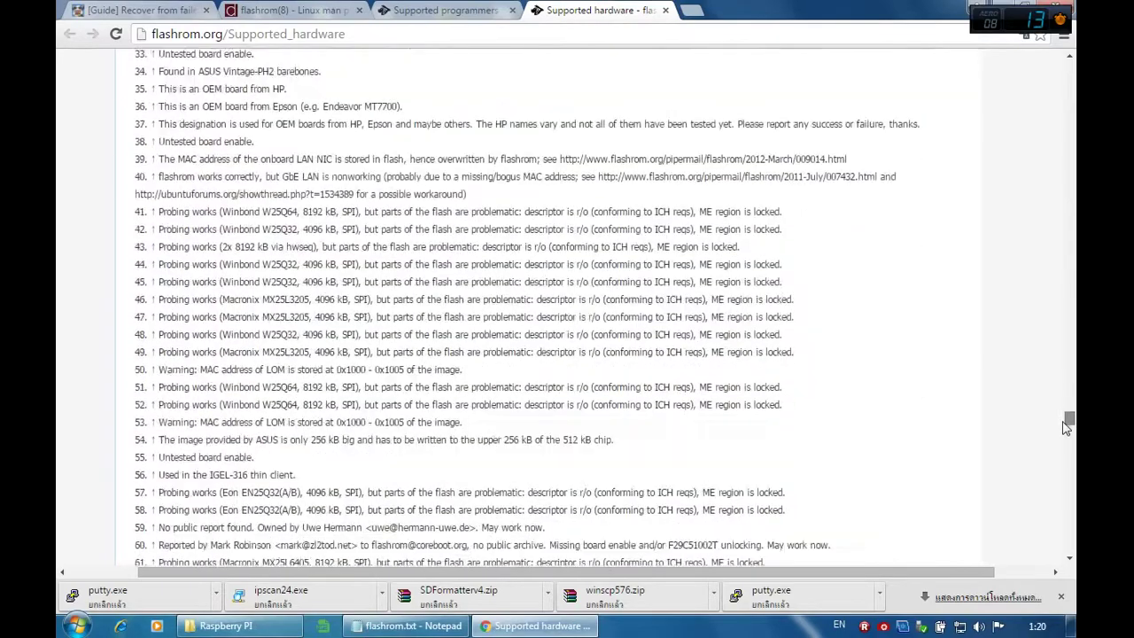
{"action": "left_click", "coordinate": [664, 12]}
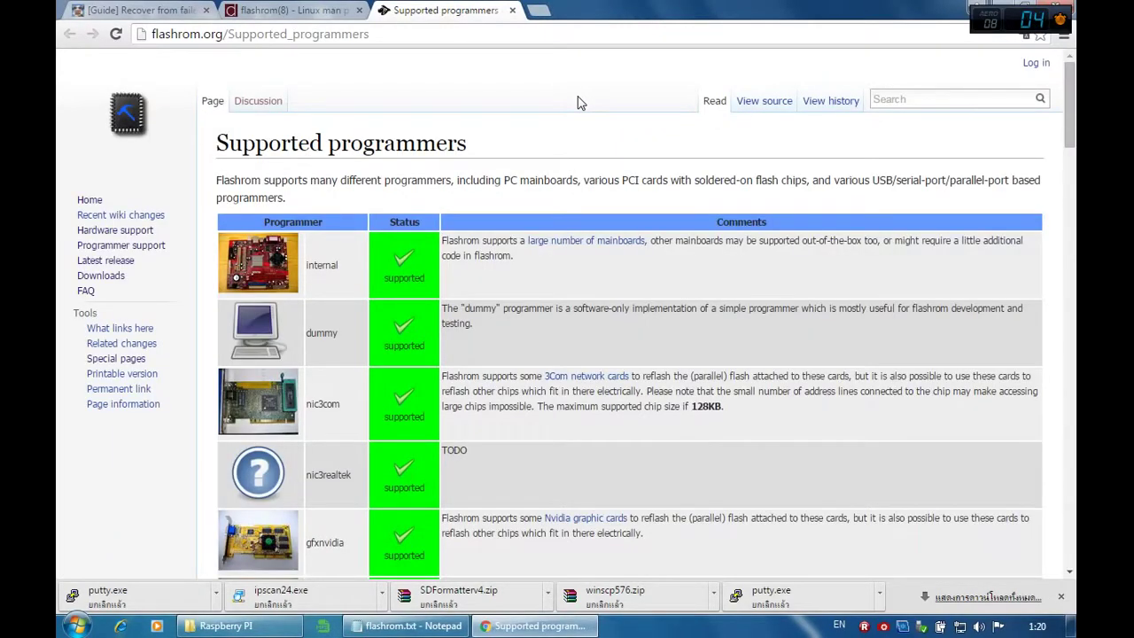
Step: Glance at the flashrom.txt notes, return to Supported programmers, then bring up the Raspberry PI folder
{"action": "left_click", "coordinate": [446, 627]}
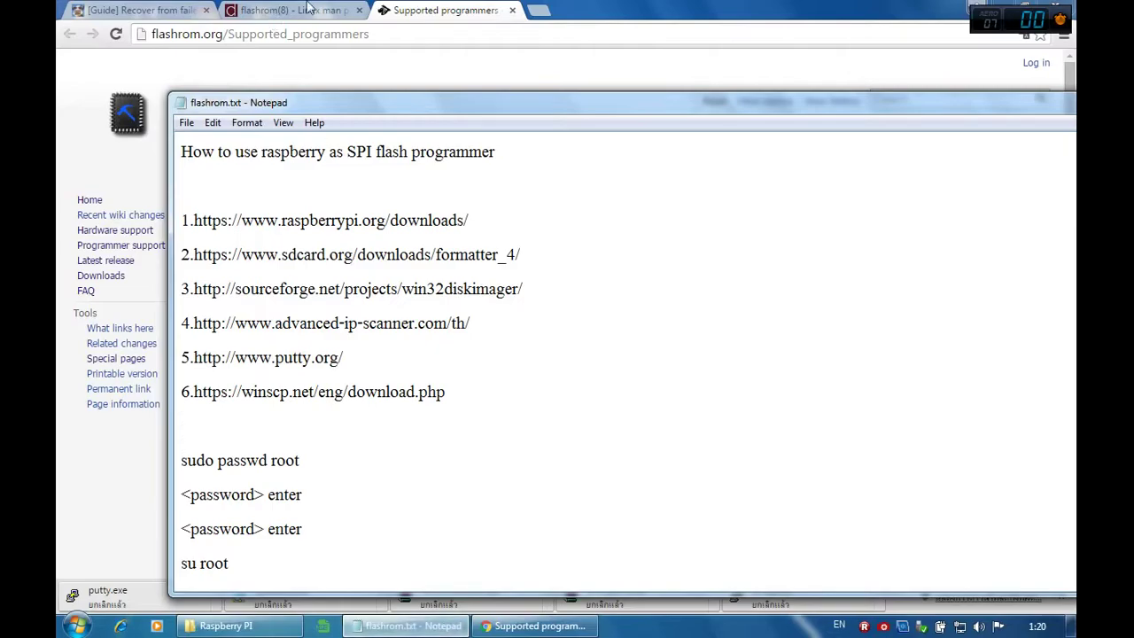
{"action": "left_click", "coordinate": [411, 11]}
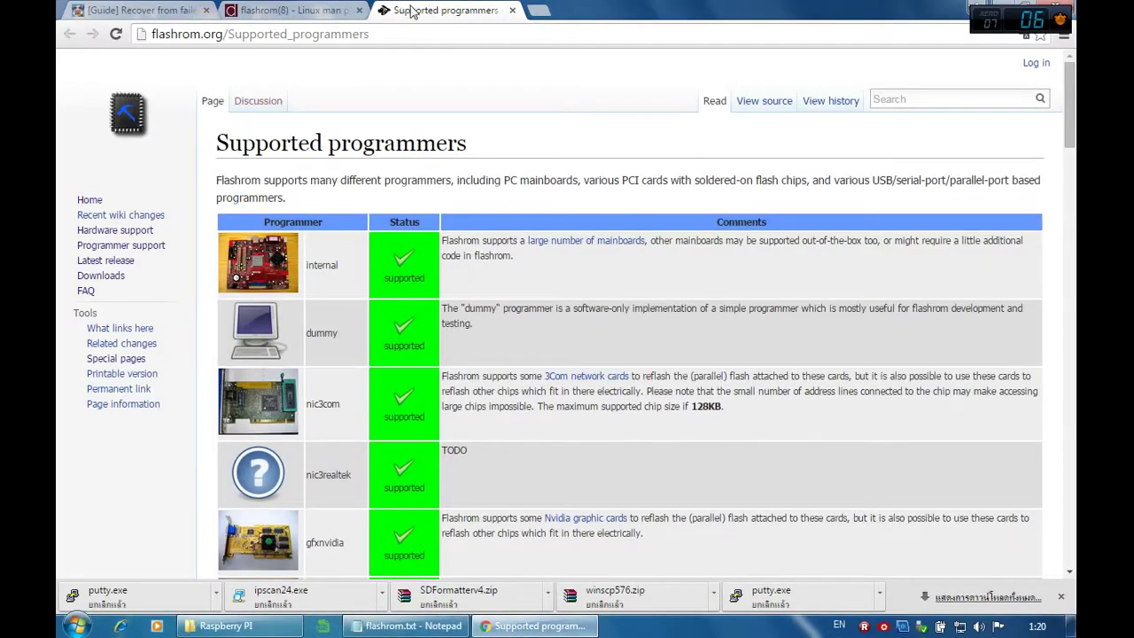
{"action": "left_click", "coordinate": [272, 627]}
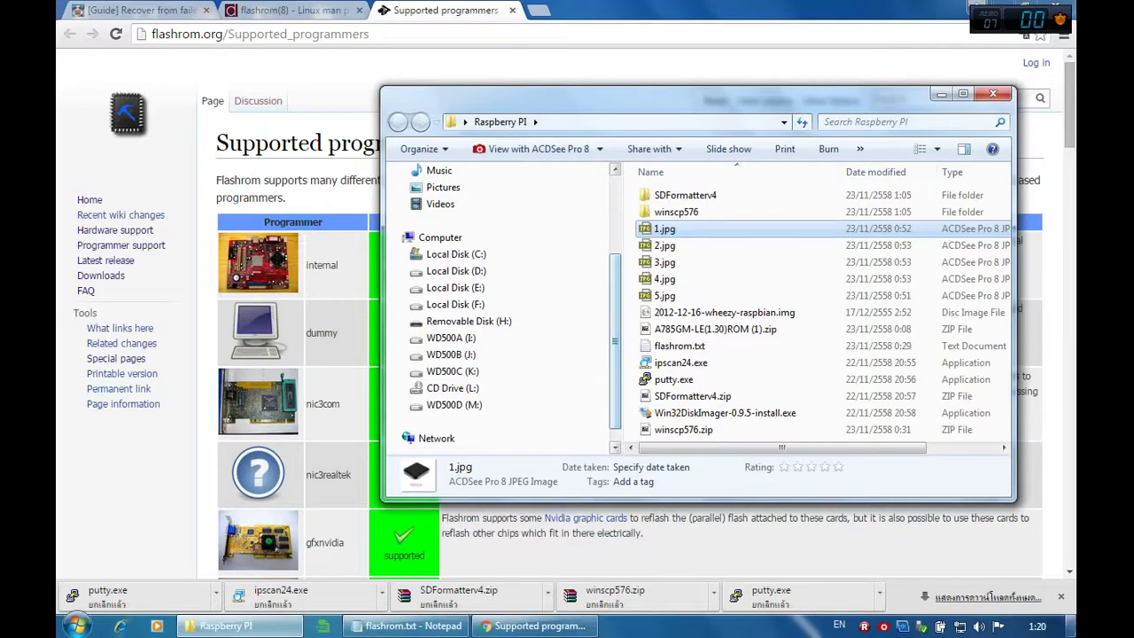
Step: Install SDFormatter from SDFormatterv4's setup.exe with default settings, then show the desktop
{"action": "double_click", "coordinate": [699, 205]}
{"action": "double_click", "coordinate": [669, 195]}
{"action": "left_click", "coordinate": [611, 329]}
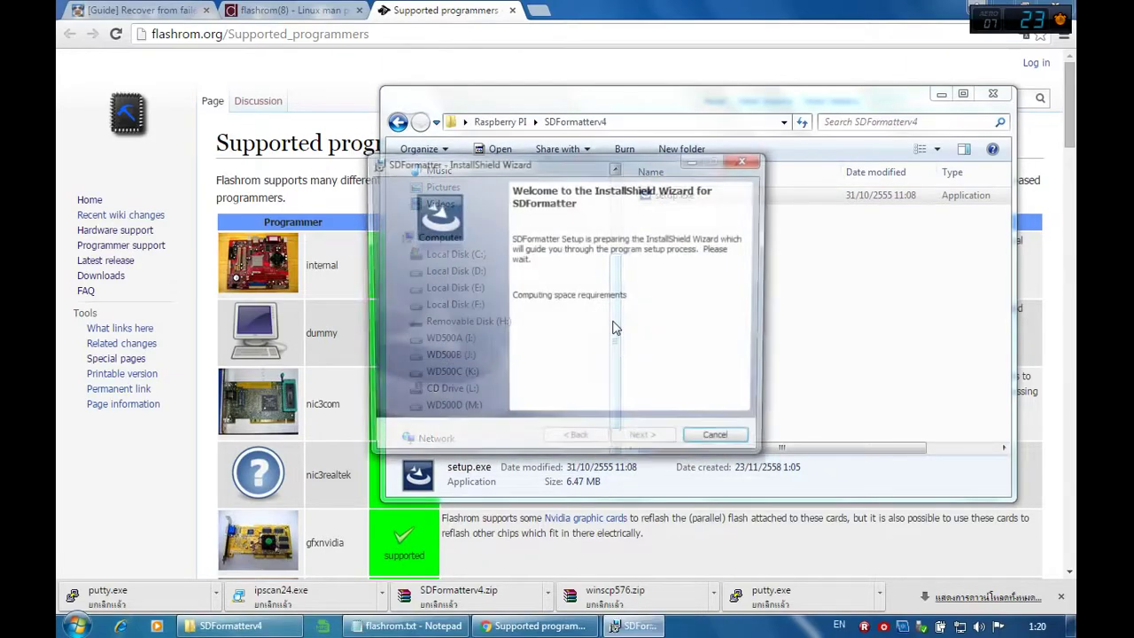
{"action": "left_click", "coordinate": [645, 440]}
{"action": "left_click", "coordinate": [645, 441]}
{"action": "left_click", "coordinate": [645, 441]}
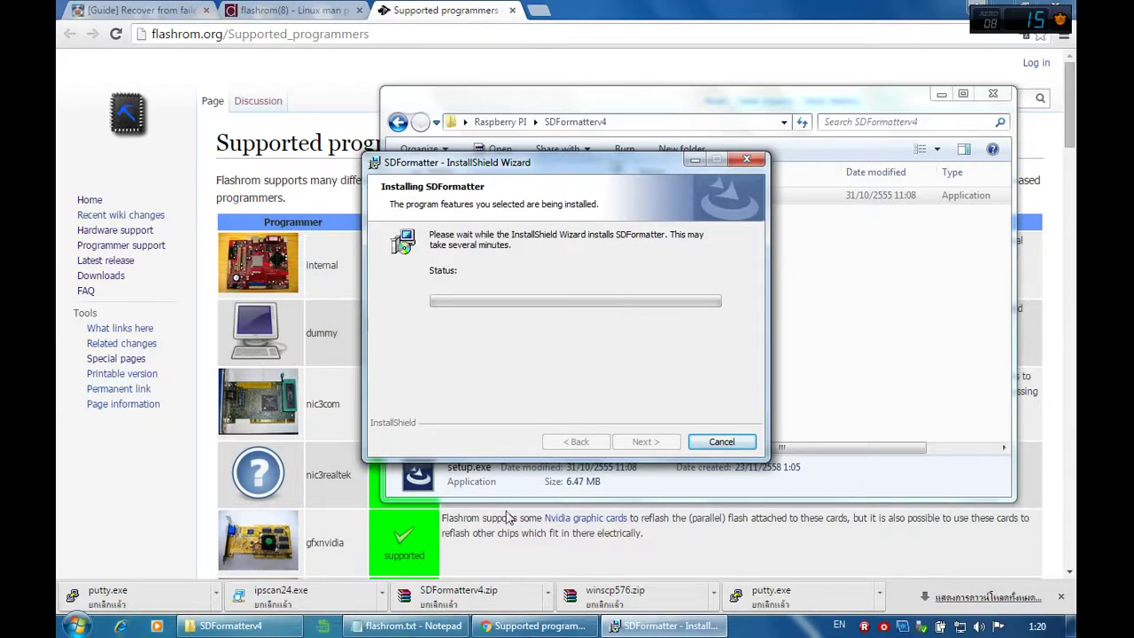
{"action": "mouse_move", "coordinate": [263, 630]}
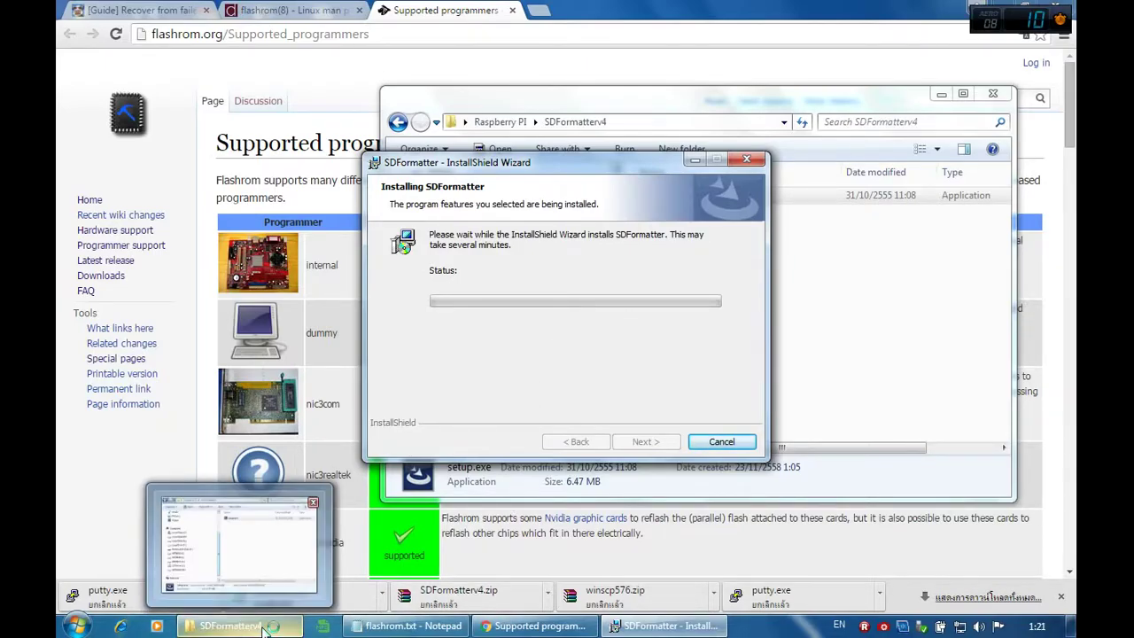
{"action": "left_click", "coordinate": [632, 330]}
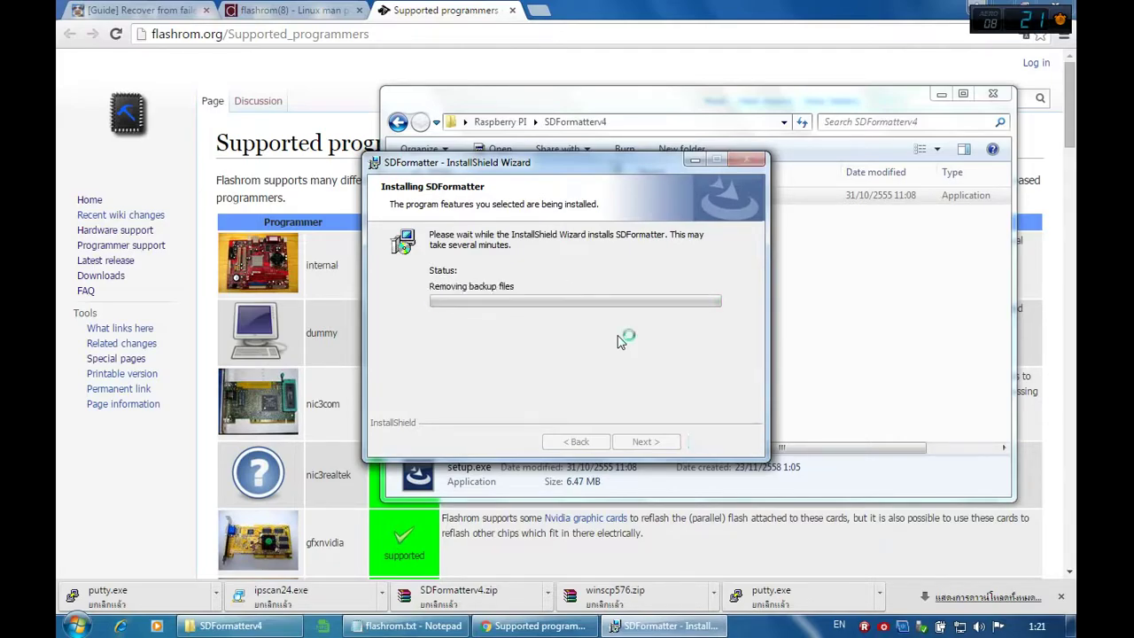
{"action": "left_click", "coordinate": [633, 439]}
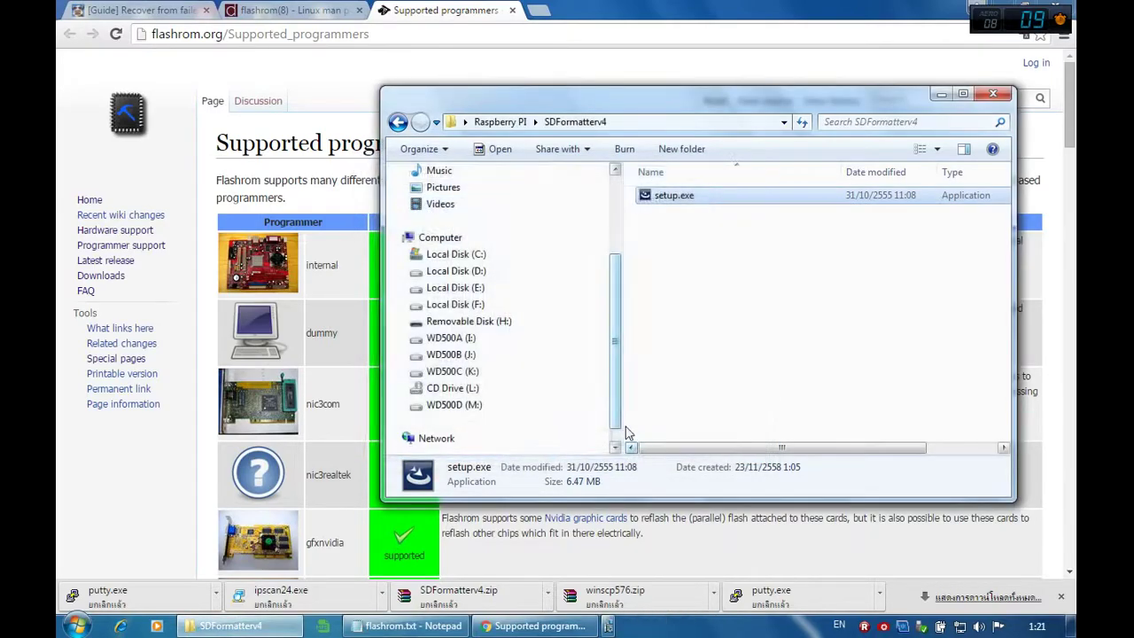
{"action": "left_click", "coordinate": [1070, 625]}
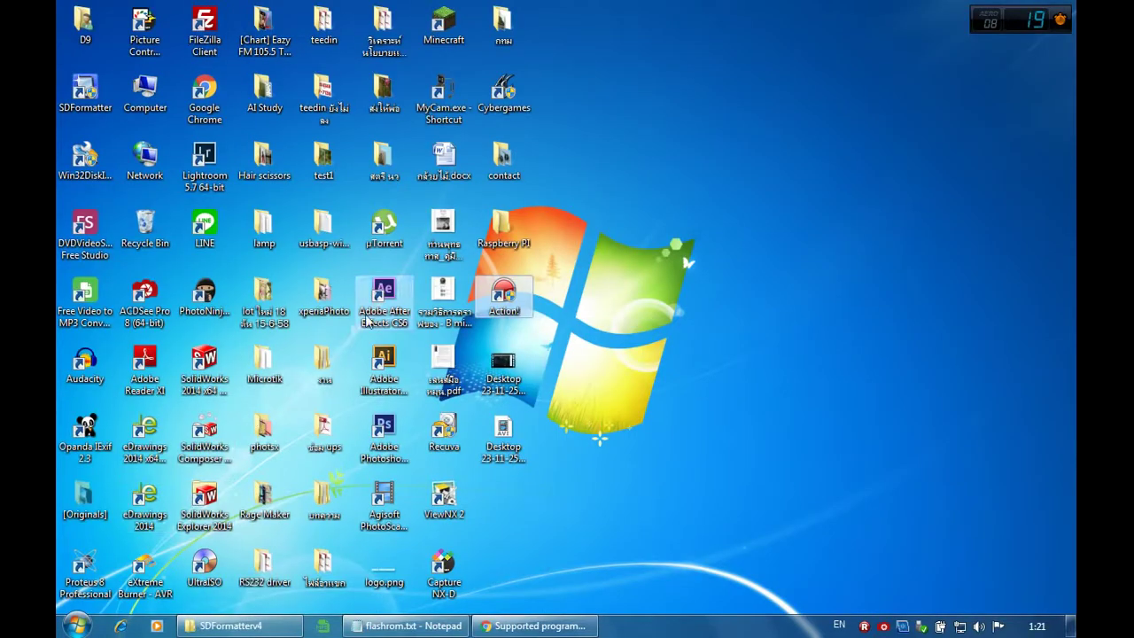
Step: Quick-format the 7.40 GB drive H: with SDFormatter as administrator, then exit the formatter
{"action": "double_click", "coordinate": [84, 156]}
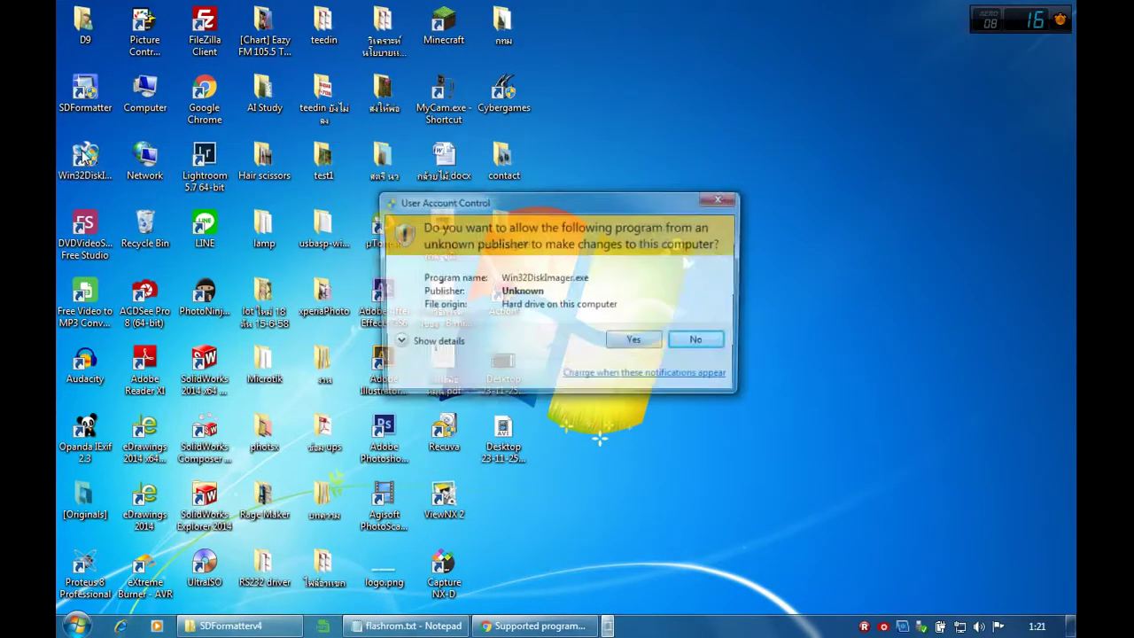
{"action": "left_click", "coordinate": [696, 345]}
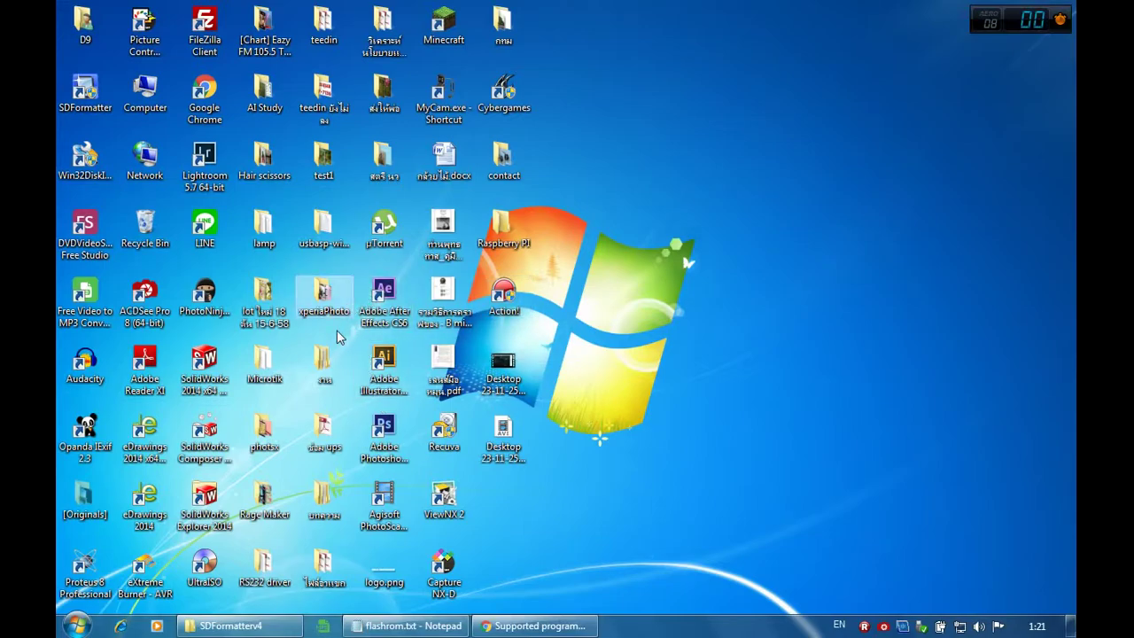
{"action": "double_click", "coordinate": [85, 88]}
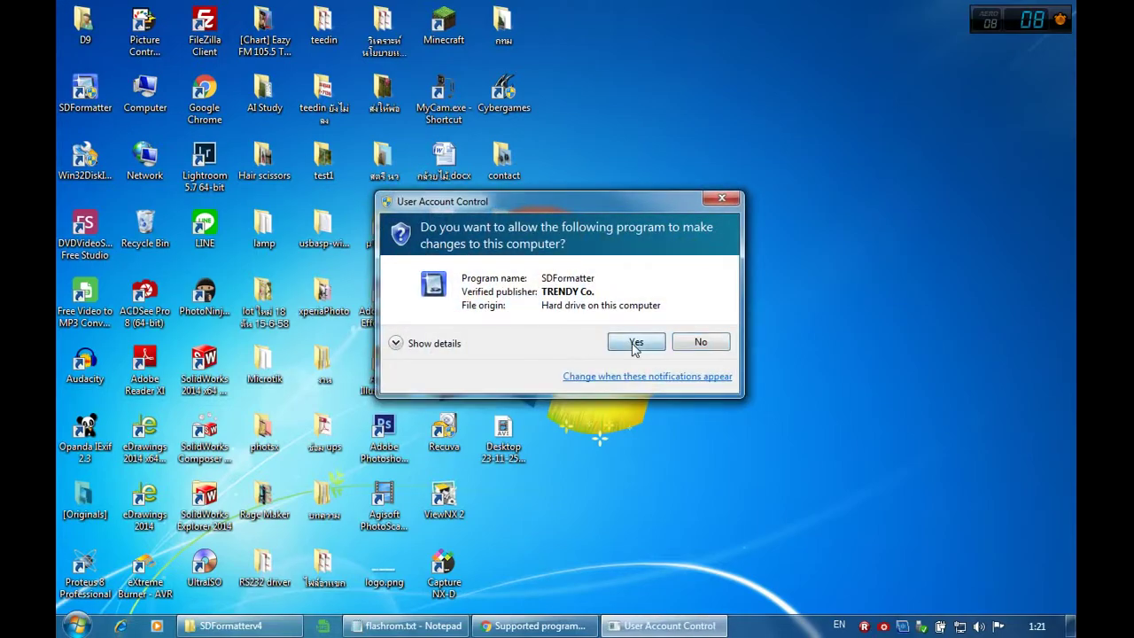
{"action": "left_click", "coordinate": [701, 342]}
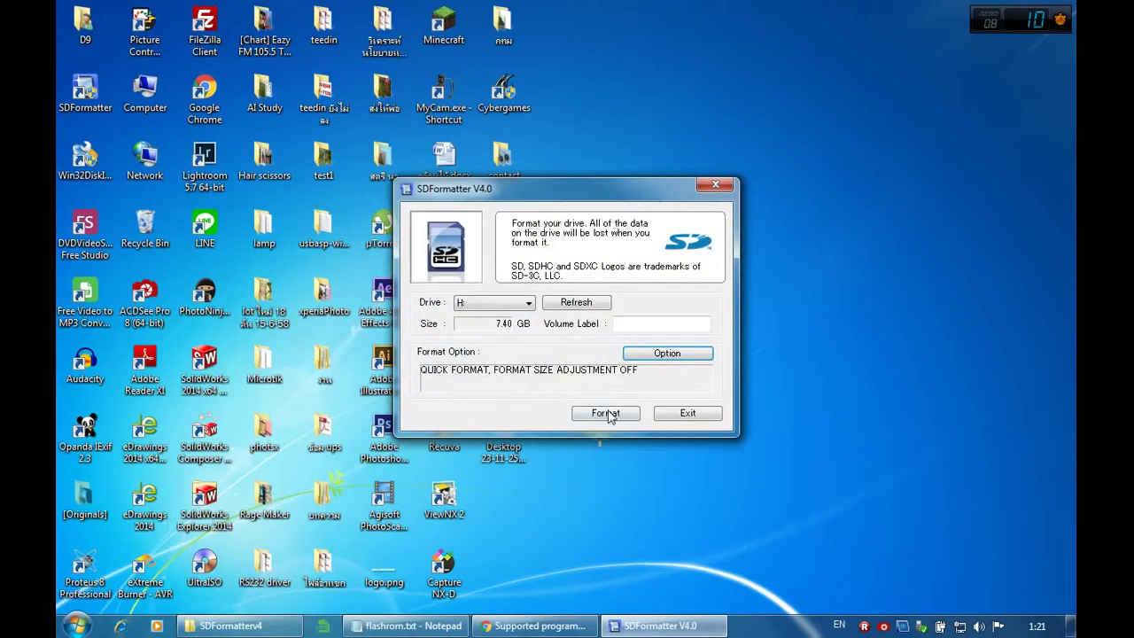
{"action": "left_click", "coordinate": [608, 414]}
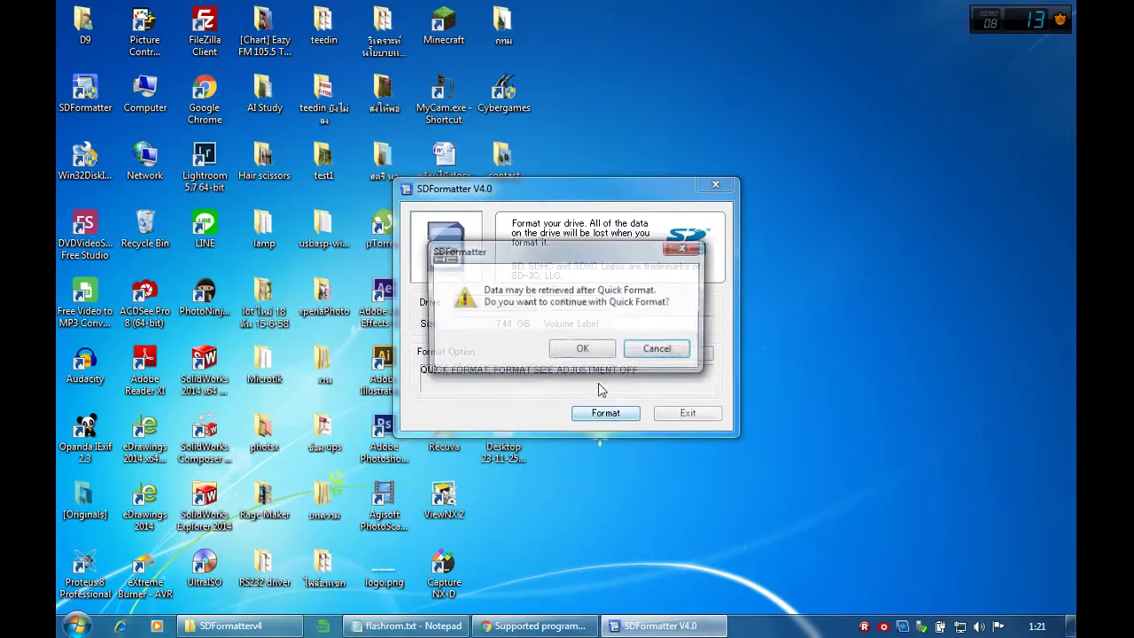
{"action": "left_click", "coordinate": [576, 350]}
{"action": "left_click", "coordinate": [572, 352]}
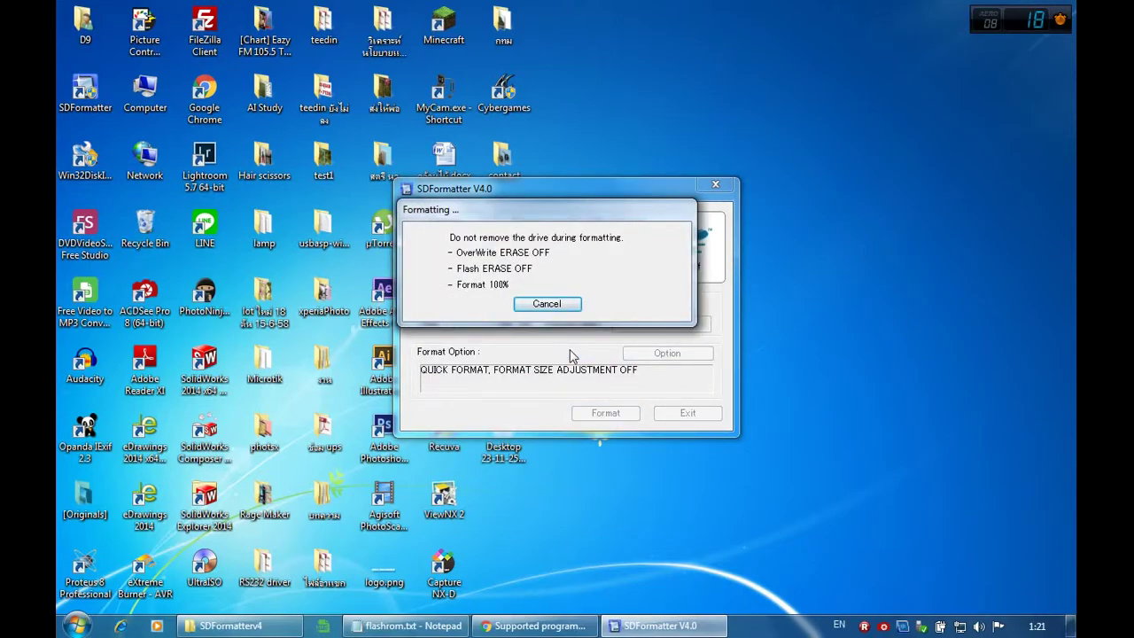
{"action": "key", "text": "Return"}
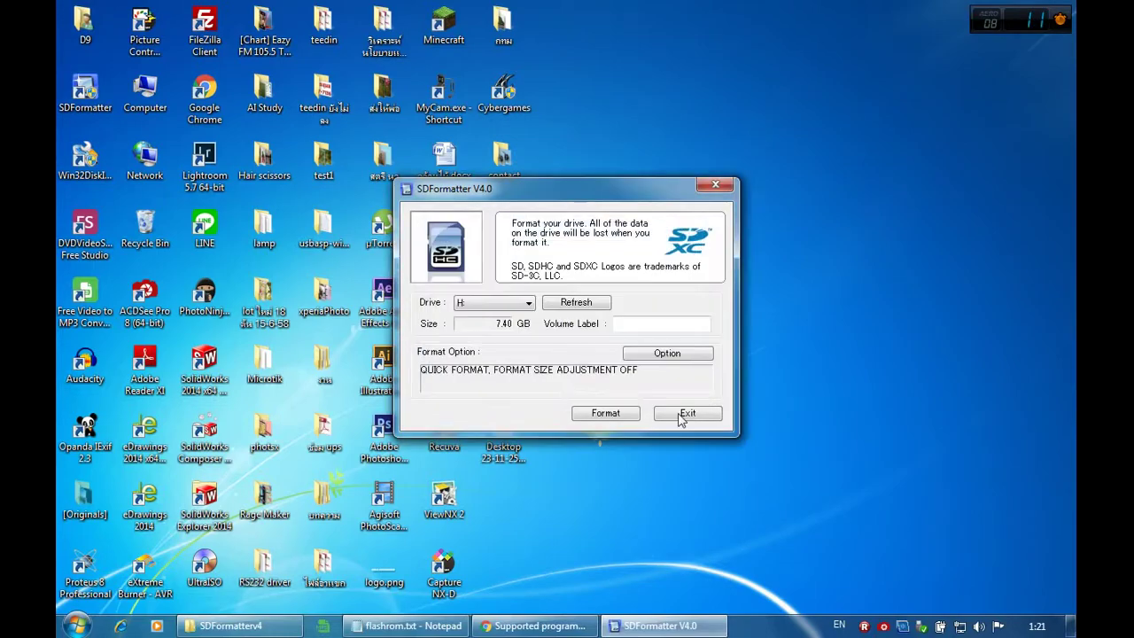
{"action": "left_click", "coordinate": [687, 412]}
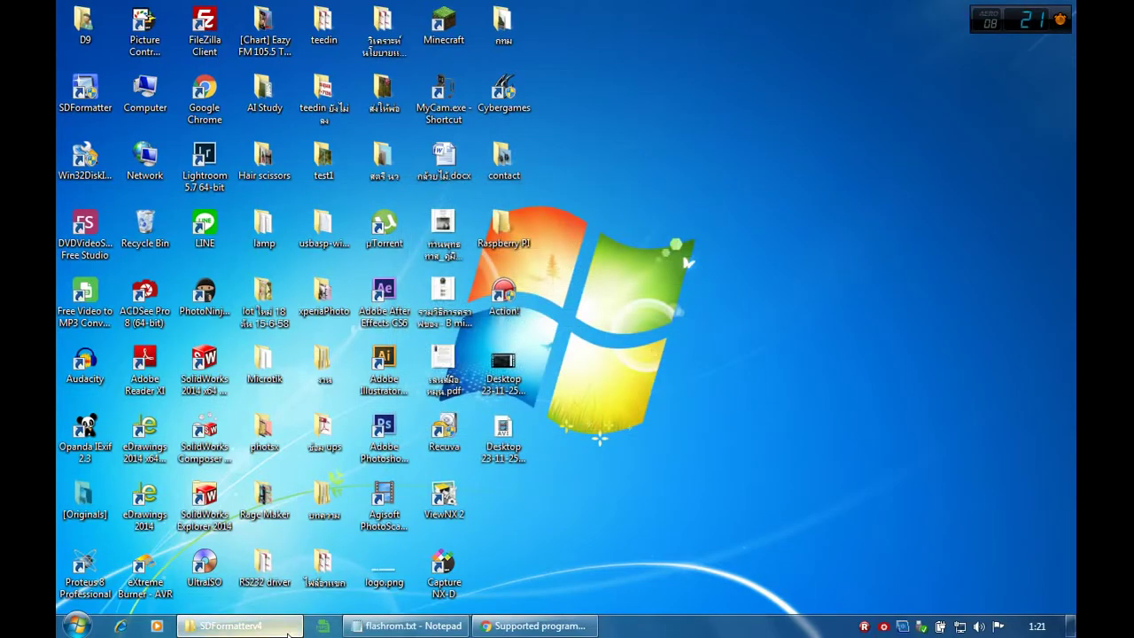
Step: Go up to the Raspberry PI folder and launch the Win32DiskImager installer
{"action": "left_click", "coordinate": [230, 626]}
{"action": "left_click", "coordinate": [500, 121]}
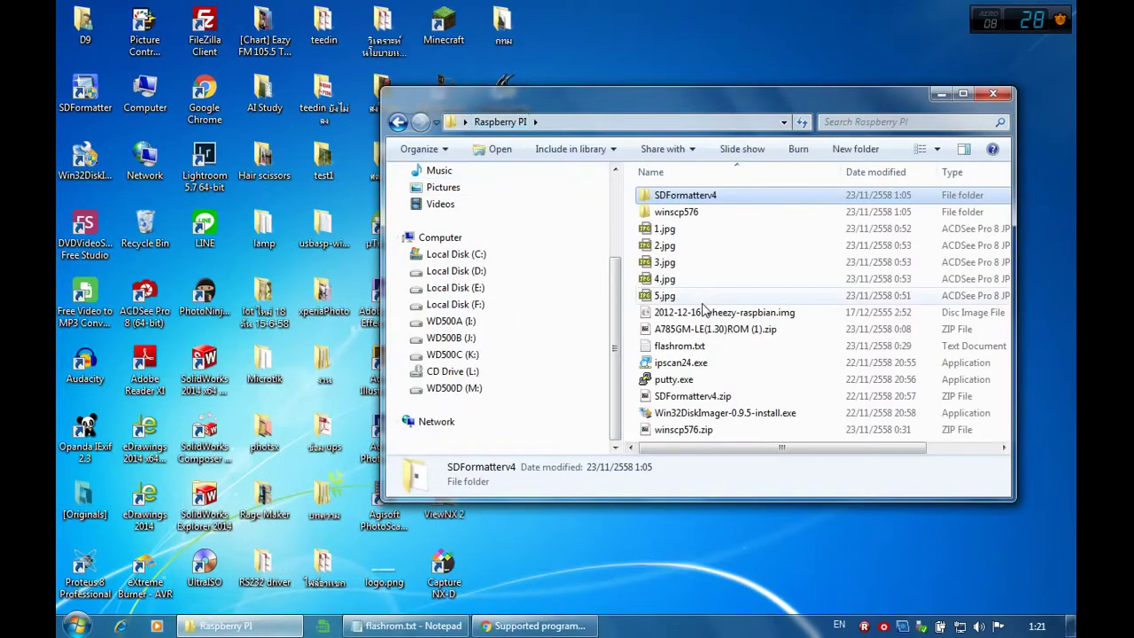
{"action": "double_click", "coordinate": [709, 415]}
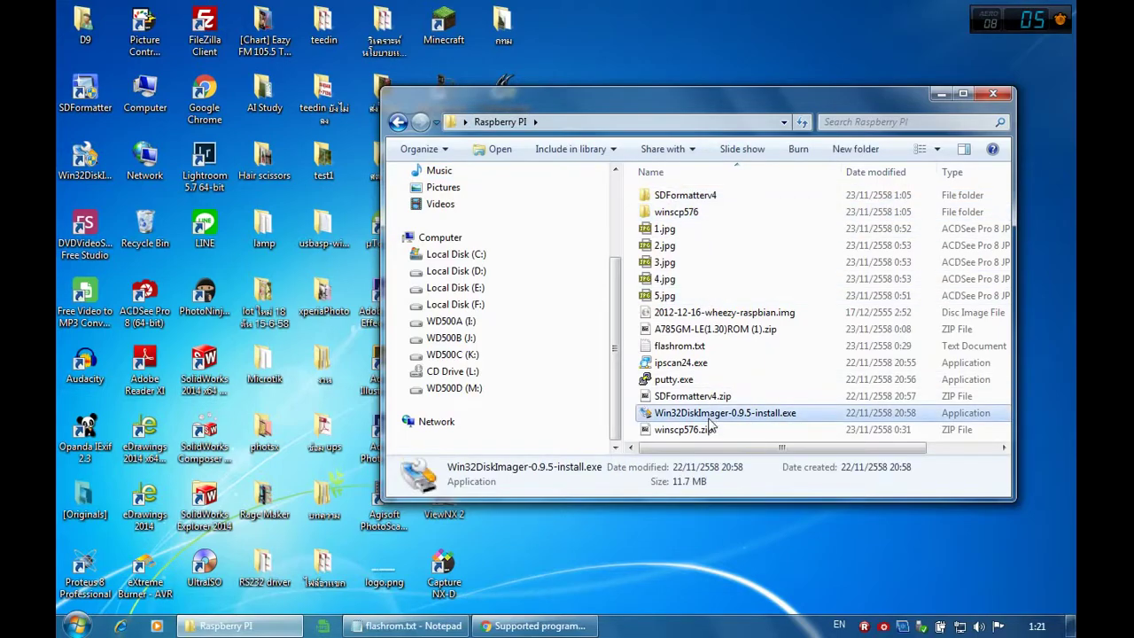
{"action": "left_click", "coordinate": [611, 328]}
Step: Install Win32DiskImager 0.9.5 with defaults, skip the README, and dismiss the elevation error
{"action": "left_click", "coordinate": [631, 330]}
{"action": "left_click", "coordinate": [657, 443]}
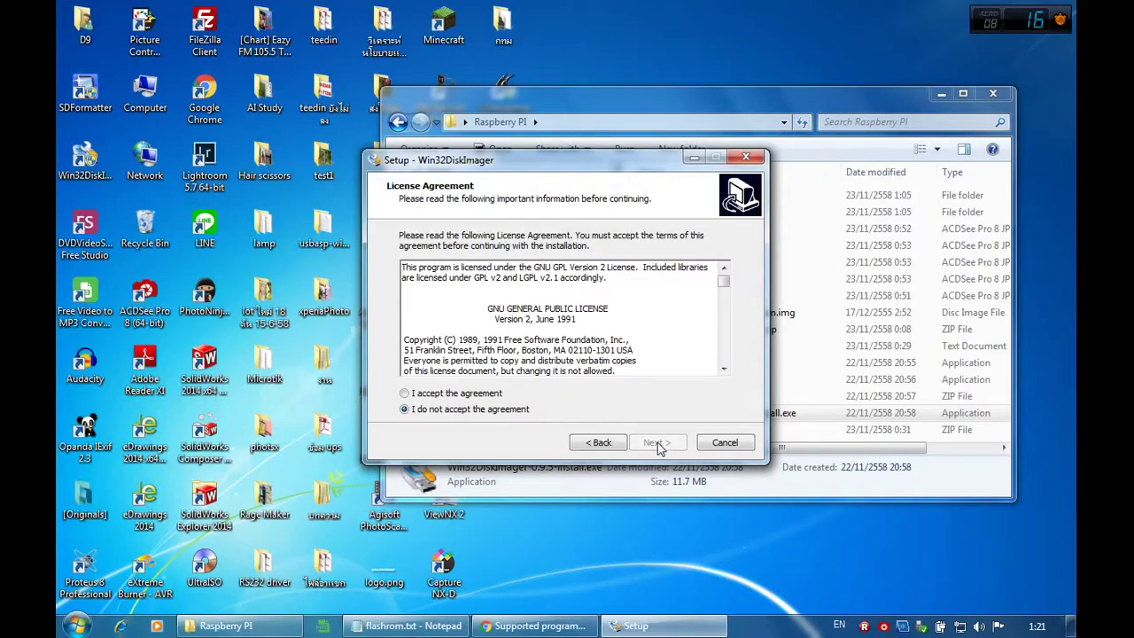
{"action": "left_click", "coordinate": [498, 392]}
{"action": "left_click", "coordinate": [657, 442]}
{"action": "left_click", "coordinate": [655, 442]}
{"action": "left_click", "coordinate": [656, 442]}
{"action": "left_click", "coordinate": [655, 442]}
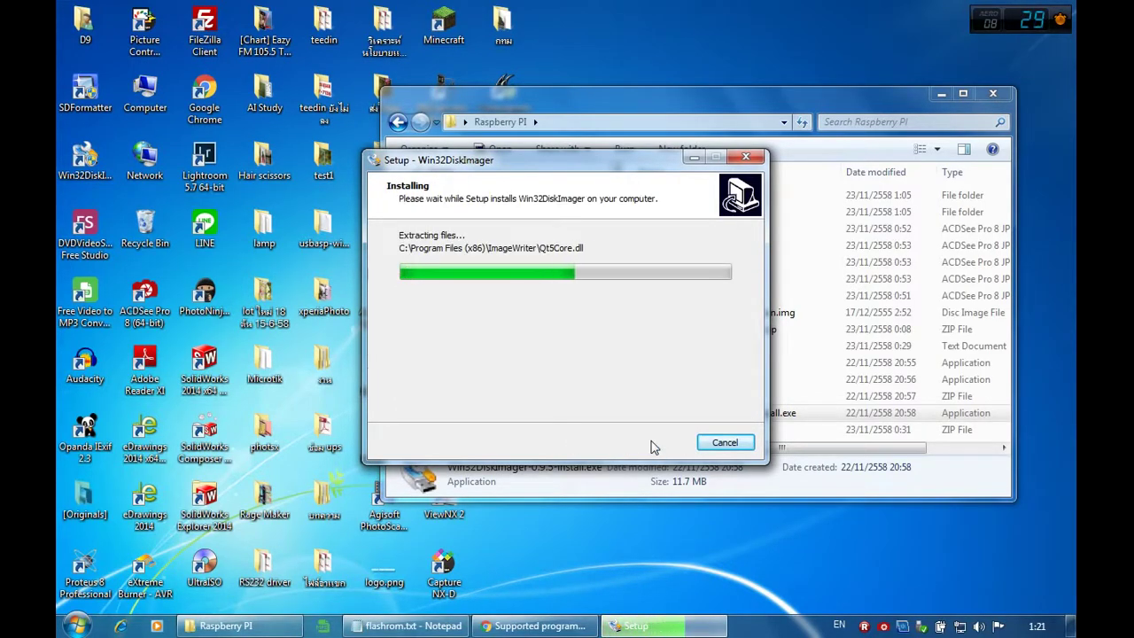
{"action": "left_click", "coordinate": [563, 304]}
{"action": "left_click", "coordinate": [654, 442]}
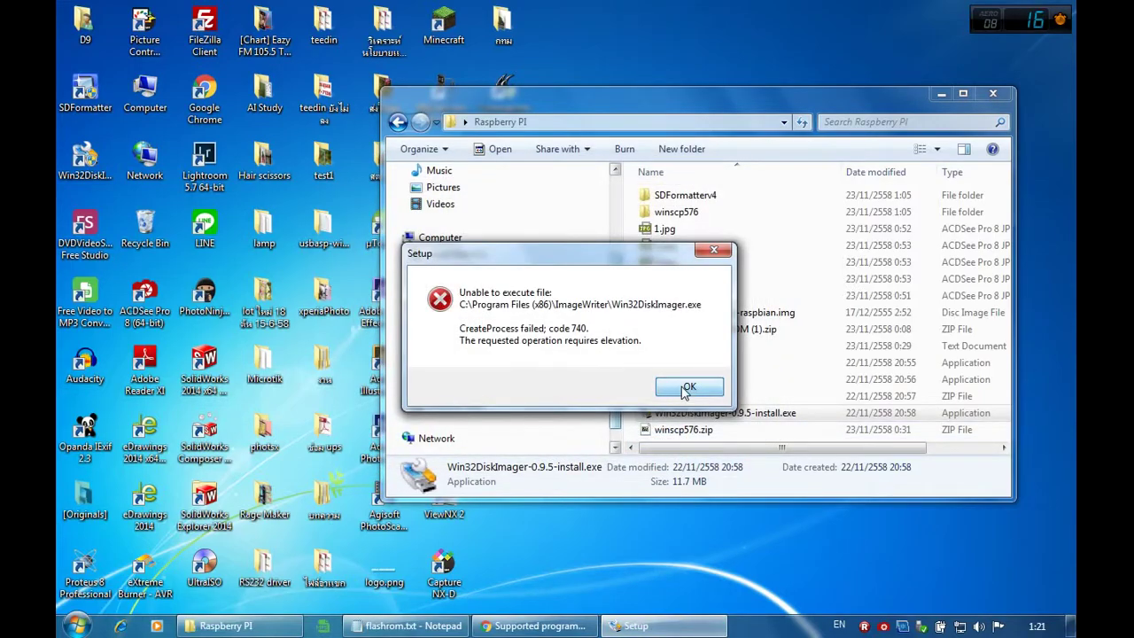
{"action": "left_click", "coordinate": [688, 387]}
Step: Launch Win32DiskImager with Run as administrator from its shortcut
{"action": "left_click_drag", "start_coordinate": [567, 86], "coordinate": [817, 91]}
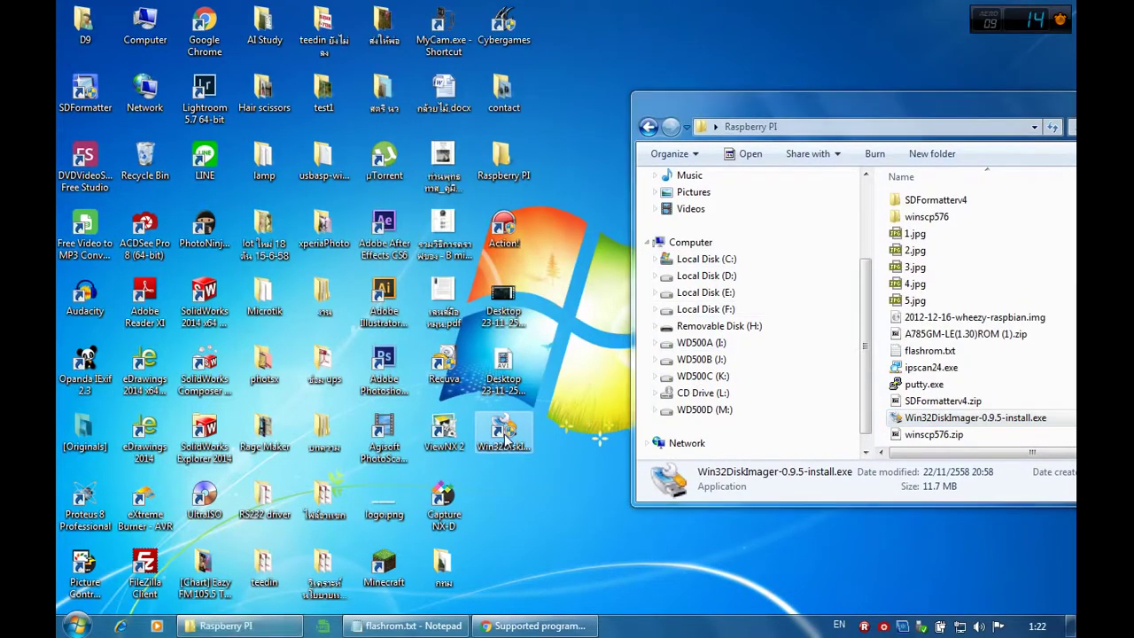
{"action": "right_click", "coordinate": [505, 437]}
{"action": "left_click", "coordinate": [619, 111]}
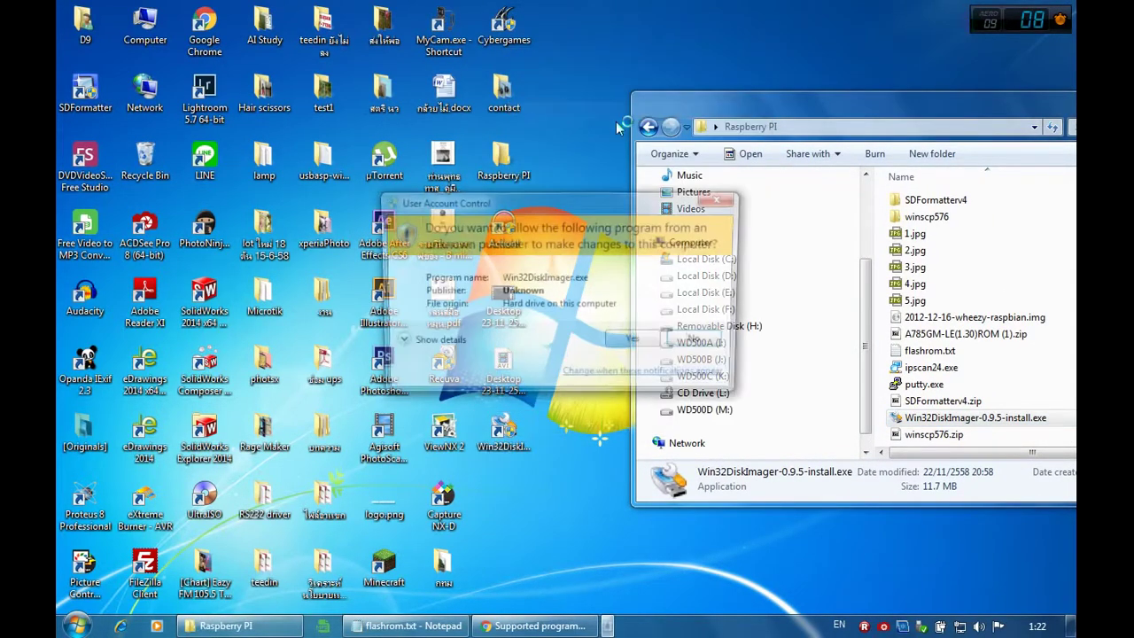
{"action": "left_click", "coordinate": [621, 340]}
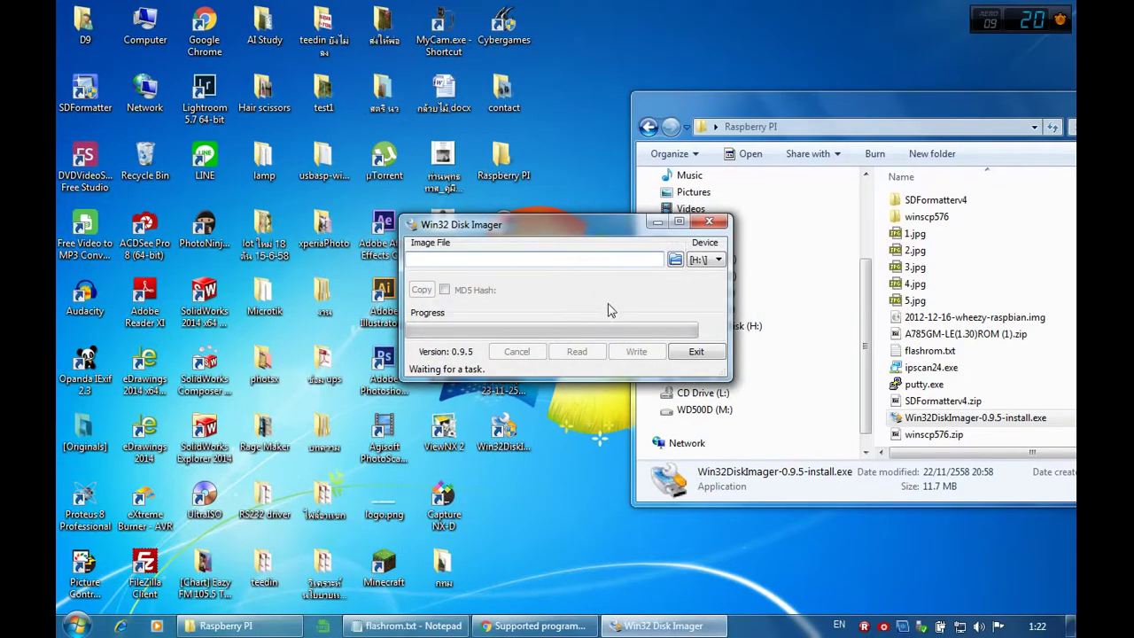
Step: Load 2012-12-16-wheezy-raspbian.img from Desktop > Raspberry PI as the image file
{"action": "left_click", "coordinate": [675, 259]}
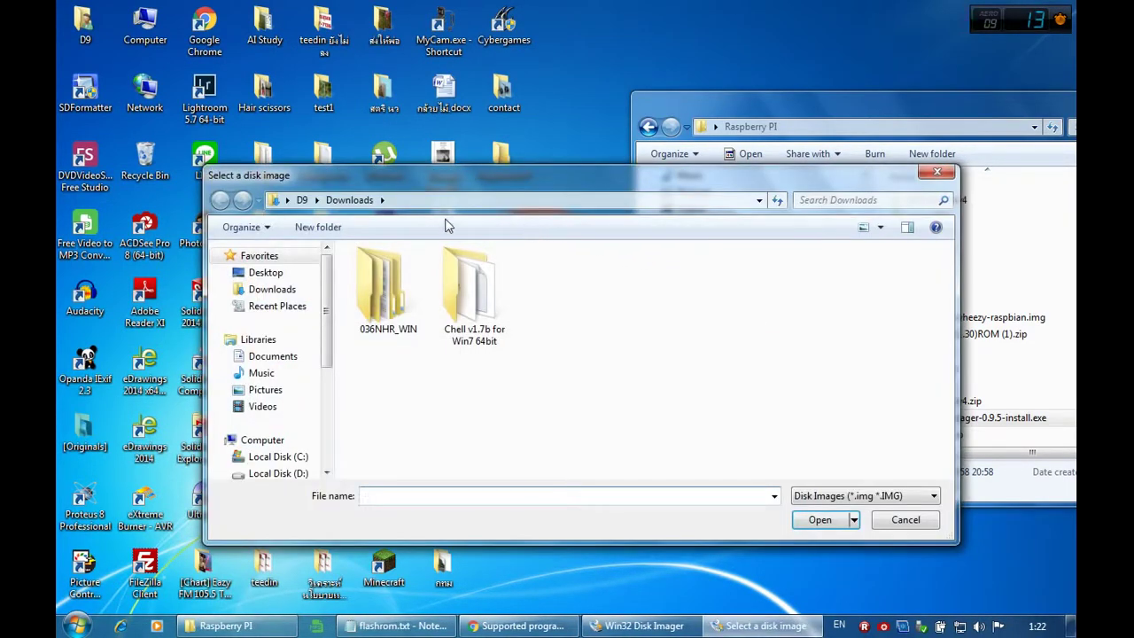
{"action": "left_click", "coordinate": [265, 272]}
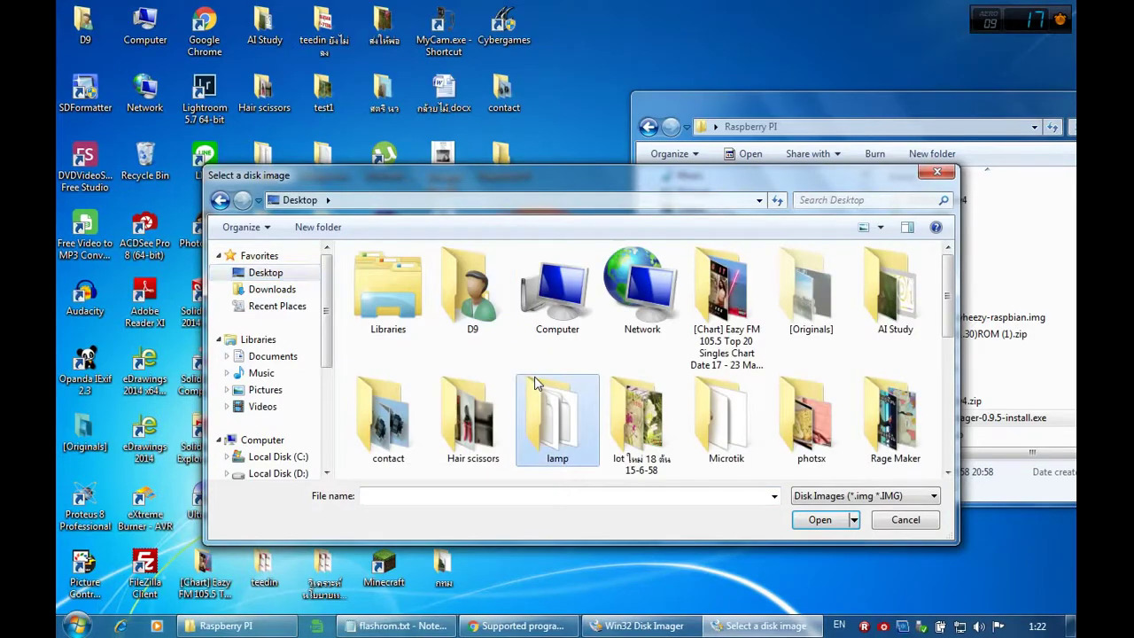
{"action": "scroll", "coordinate": [535, 383], "scroll_direction": "down", "scroll_amount": 1}
{"action": "scroll", "coordinate": [536, 382], "scroll_direction": "down", "scroll_amount": 1}
{"action": "scroll", "coordinate": [535, 383], "scroll_direction": "up", "scroll_amount": 1}
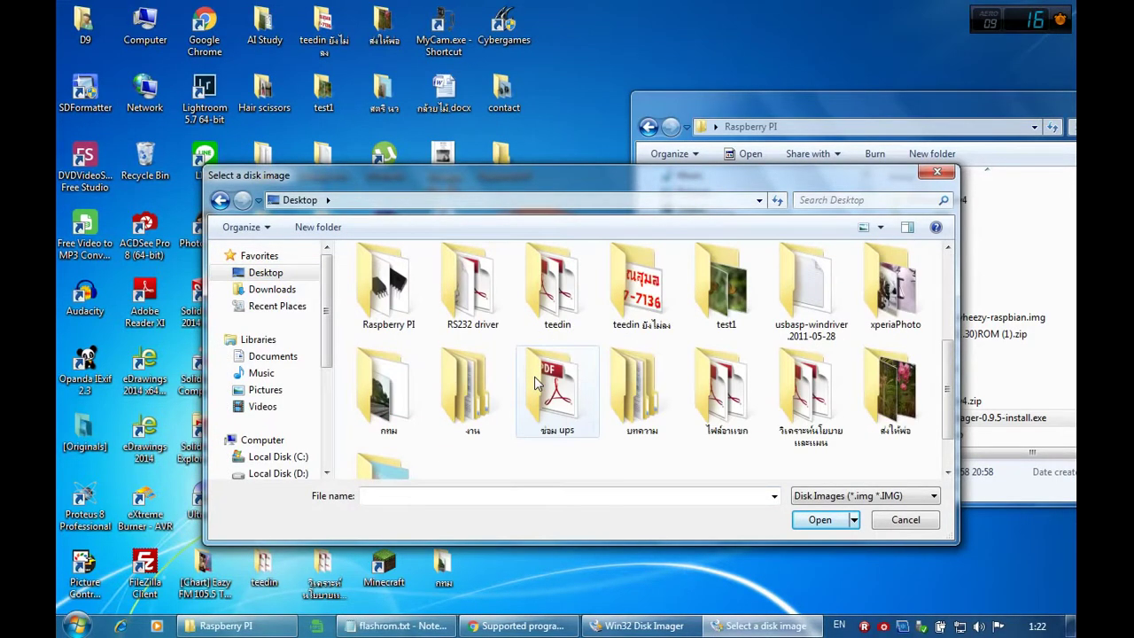
{"action": "double_click", "coordinate": [388, 283]}
{"action": "left_click", "coordinate": [569, 326]}
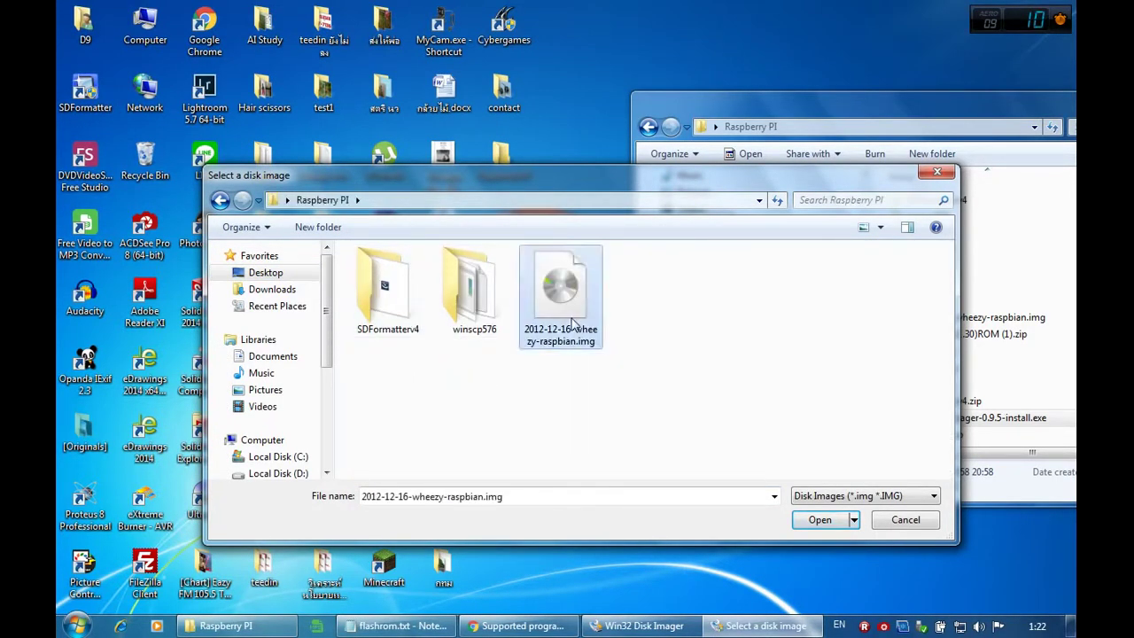
{"action": "double_click", "coordinate": [567, 303]}
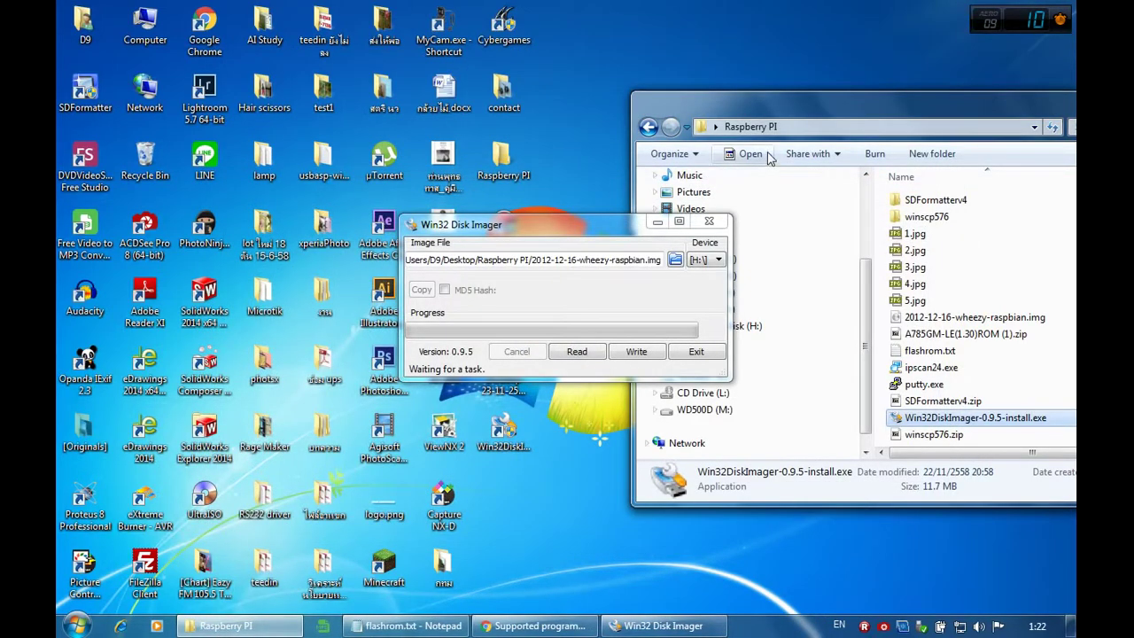
Step: Rearrange the windows and keep H:\ selected as the target device
{"action": "left_click_drag", "start_coordinate": [628, 228], "coordinate": [406, 199]}
{"action": "left_click_drag", "start_coordinate": [765, 102], "coordinate": [632, 280]}
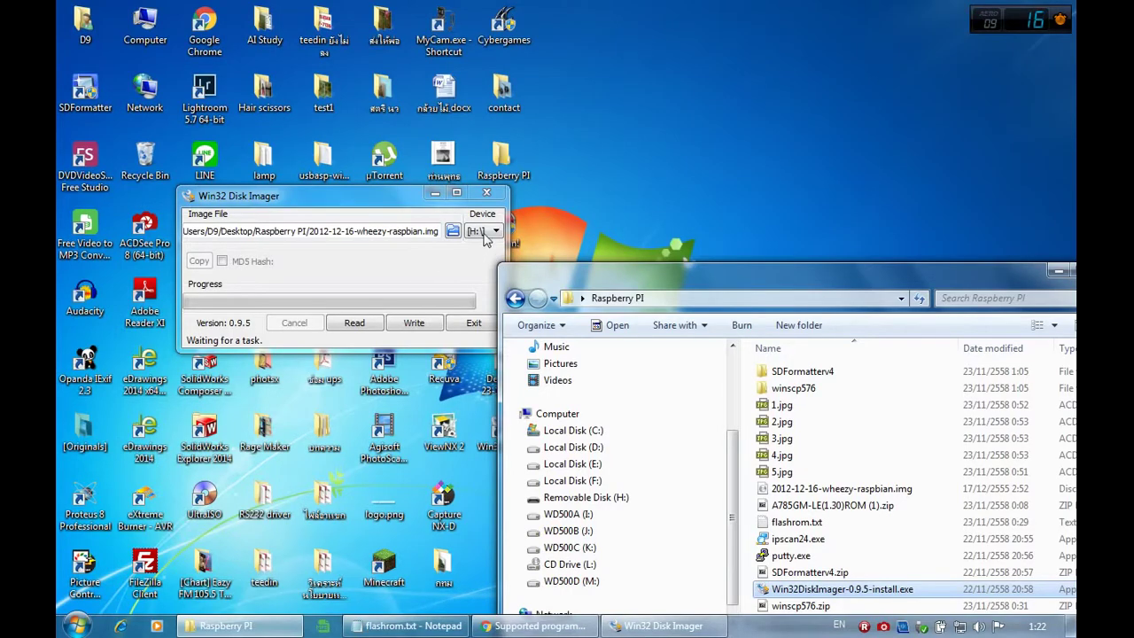
{"action": "left_click", "coordinate": [483, 233]}
{"action": "left_click", "coordinate": [483, 232]}
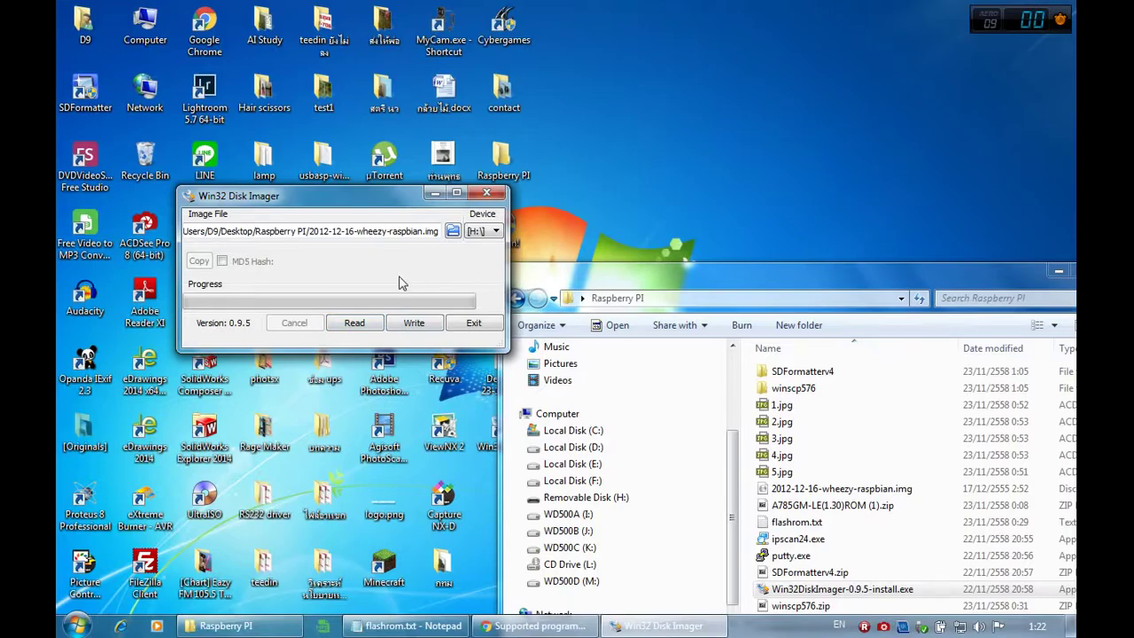
Step: Write the Raspbian image to H:\, acknowledge Write Successful, exit the imager, and minimize the folder
{"action": "left_click", "coordinate": [414, 323]}
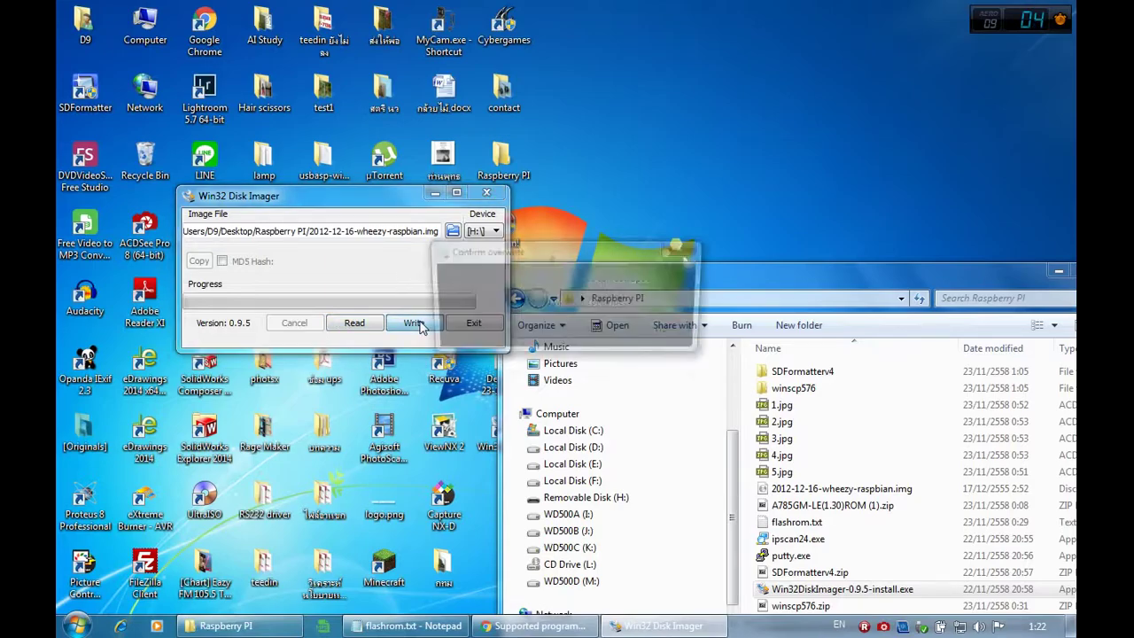
{"action": "left_click", "coordinate": [587, 333]}
{"action": "left_click_drag", "start_coordinate": [643, 287], "coordinate": [582, 178]}
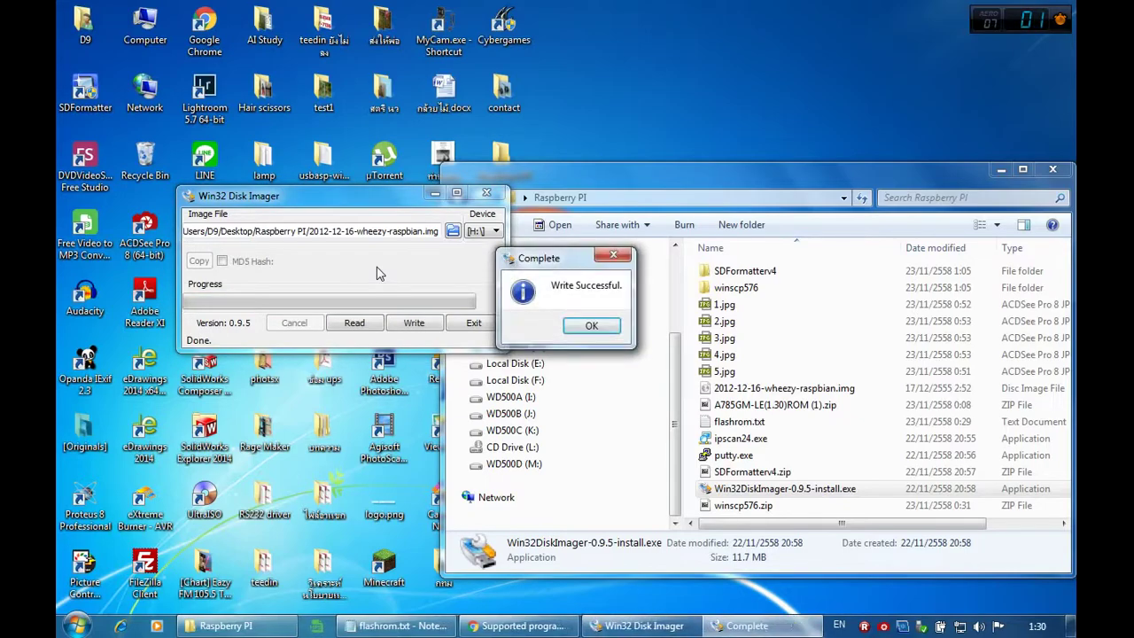
{"action": "left_click", "coordinate": [591, 326]}
{"action": "left_click", "coordinate": [473, 323]}
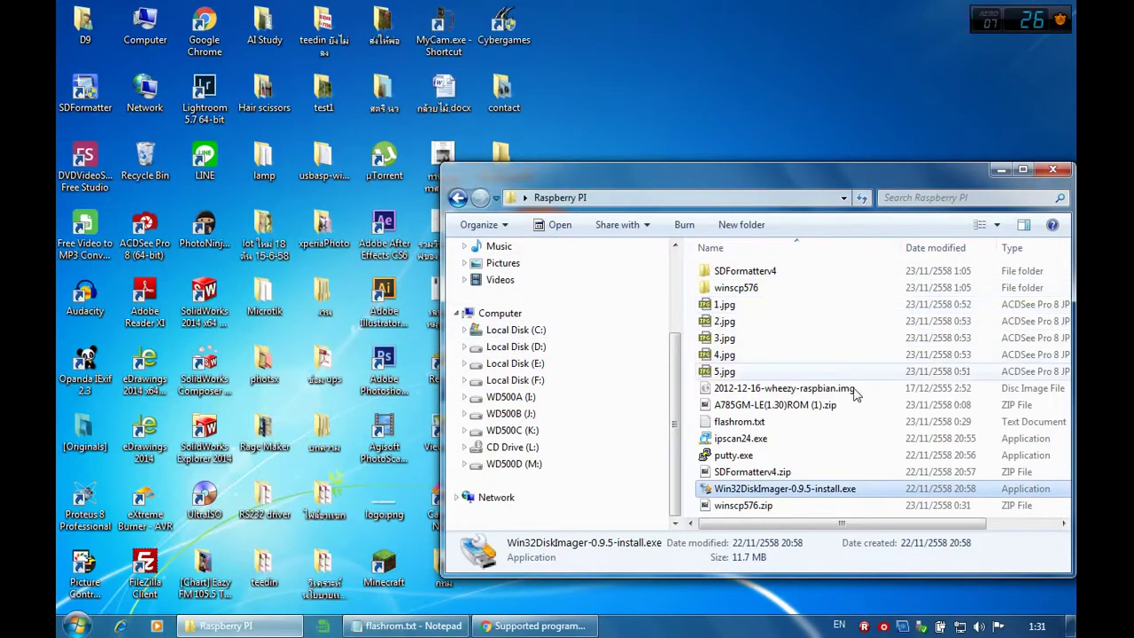
{"action": "left_click", "coordinate": [244, 627]}
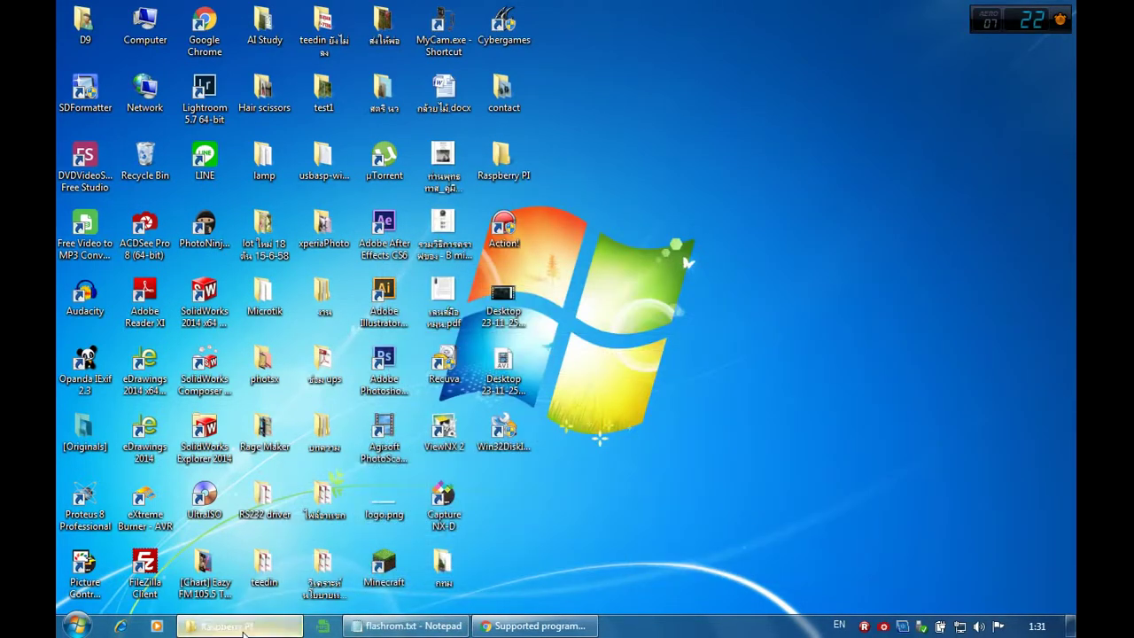
Step: Bring the flashrom.txt notes forward and scroll to the root-password and apt-get commands
{"action": "left_click", "coordinate": [243, 627]}
{"action": "left_click", "coordinate": [406, 627]}
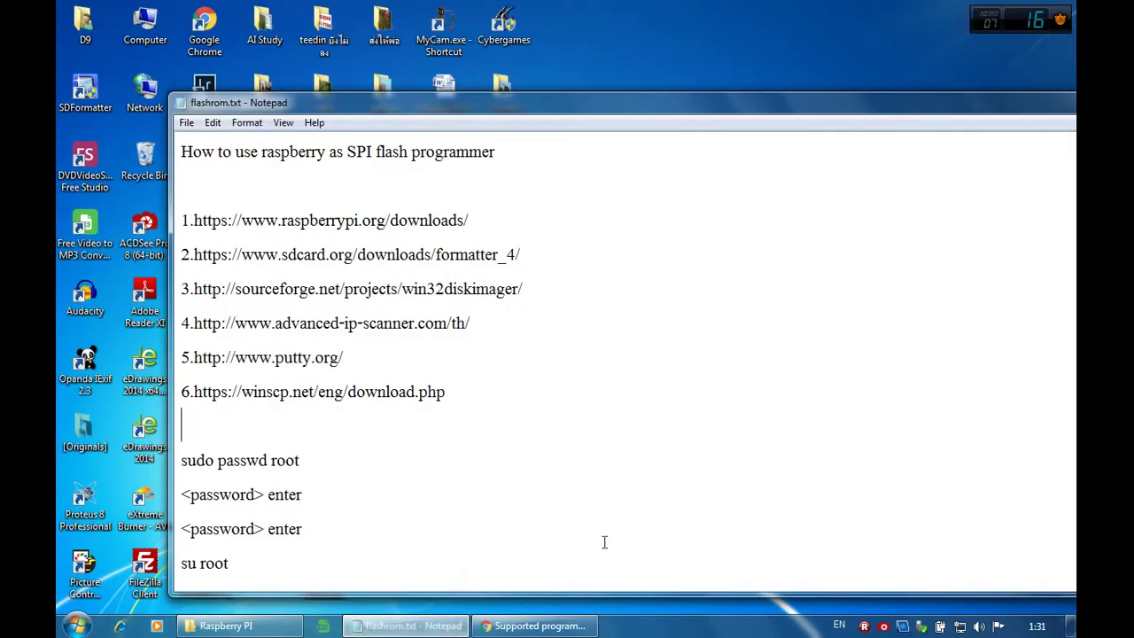
{"action": "scroll", "coordinate": [819, 502], "scroll_direction": "down", "scroll_amount": 2}
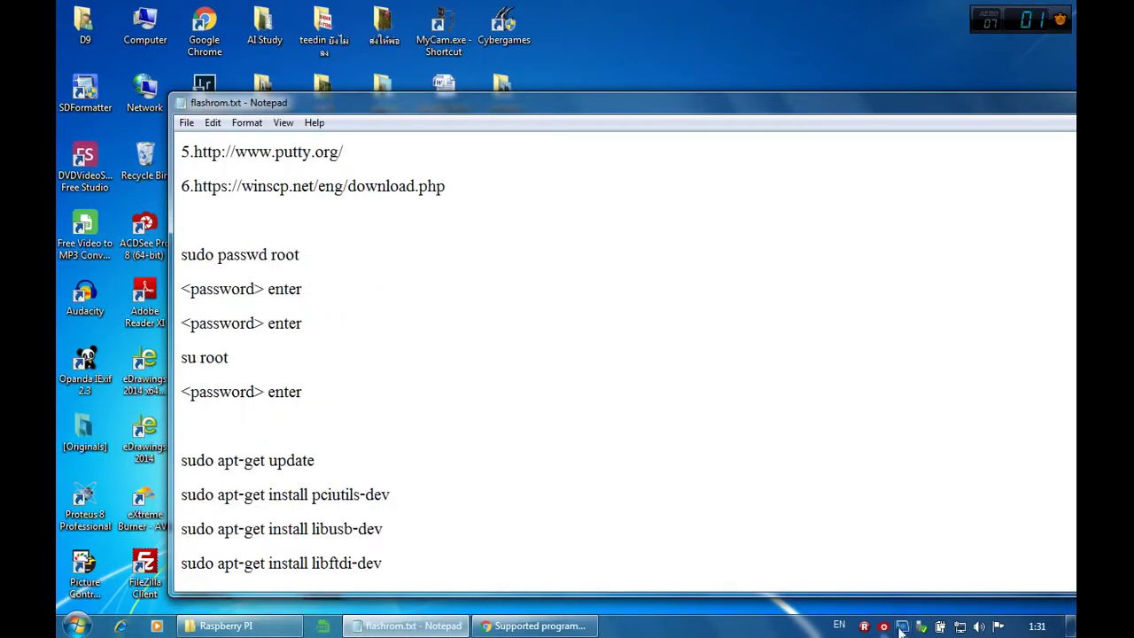
Step: Safely eject the Elements 10A8 drive and the SD card mass storage device
{"action": "left_click", "coordinate": [924, 629]}
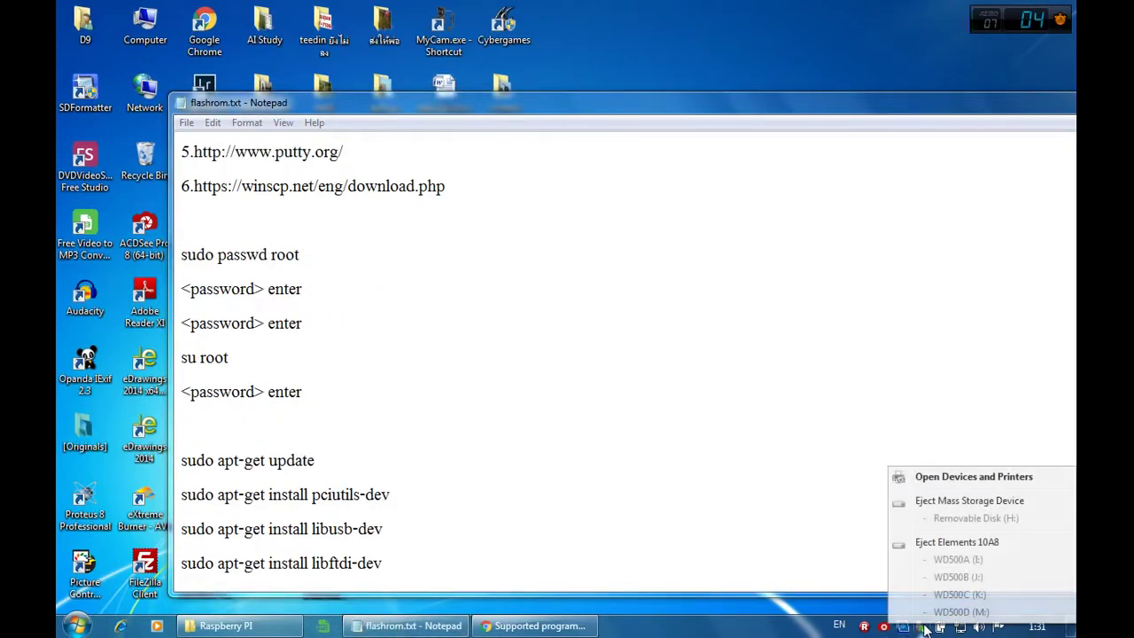
{"action": "left_click", "coordinate": [939, 541]}
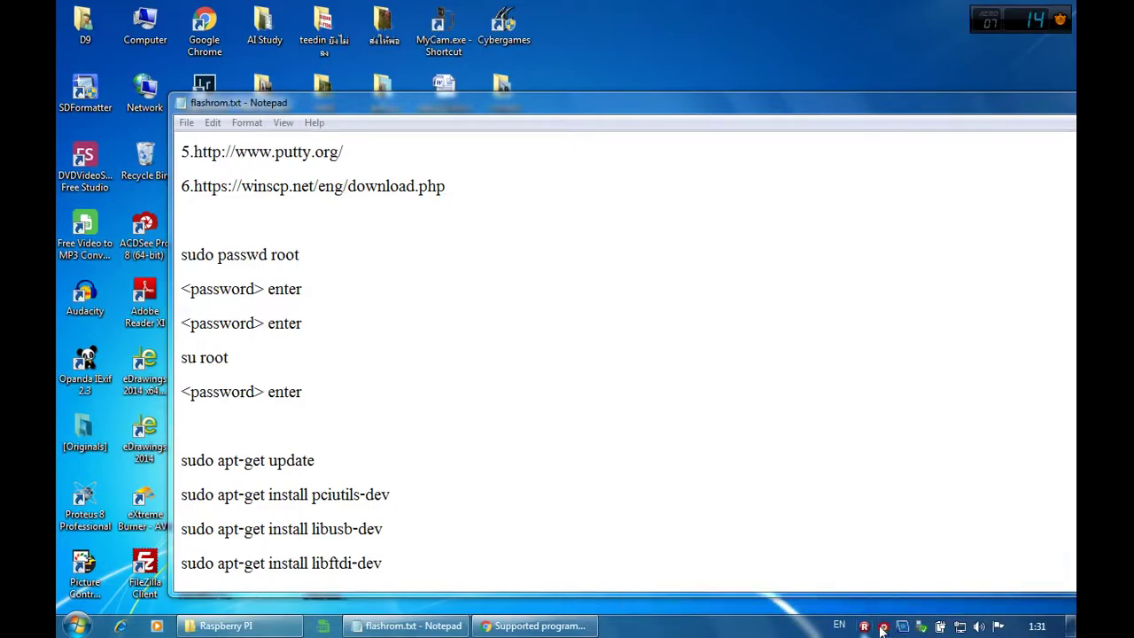
{"action": "left_click", "coordinate": [921, 626]}
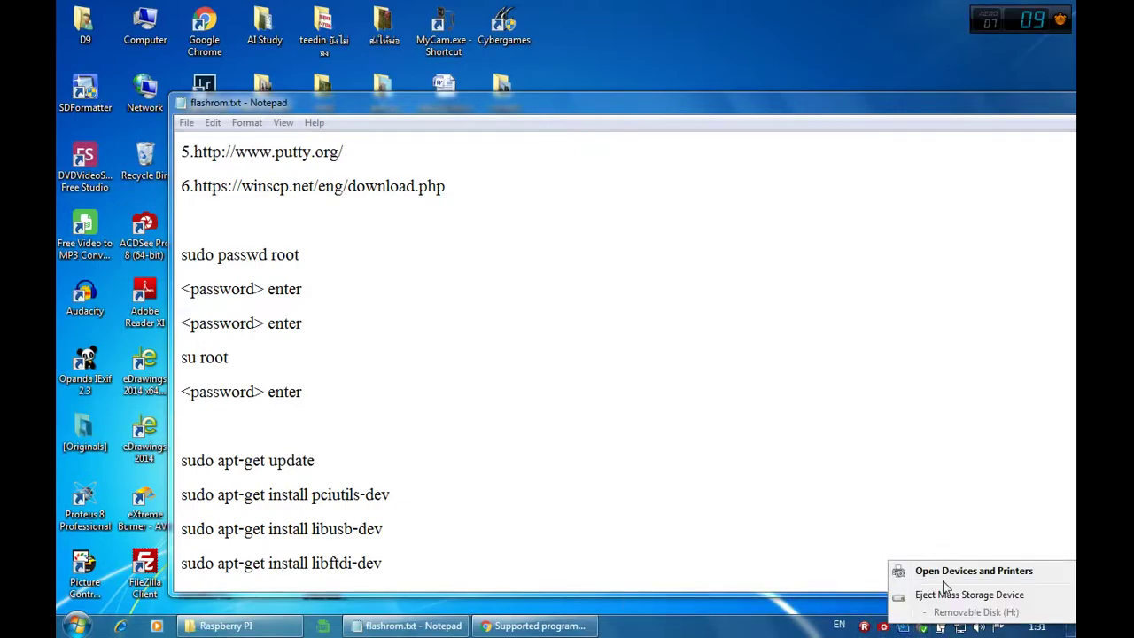
{"action": "left_click", "coordinate": [939, 594]}
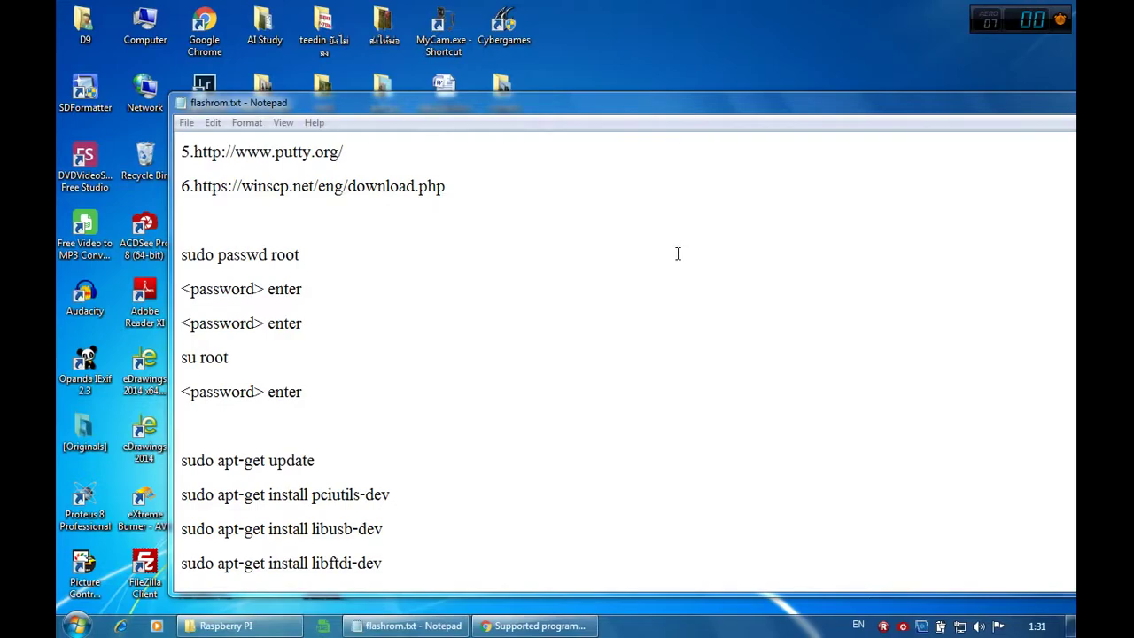
{"action": "left_click", "coordinate": [648, 228]}
{"action": "left_click_drag", "start_coordinate": [671, 108], "coordinate": [550, 70]}
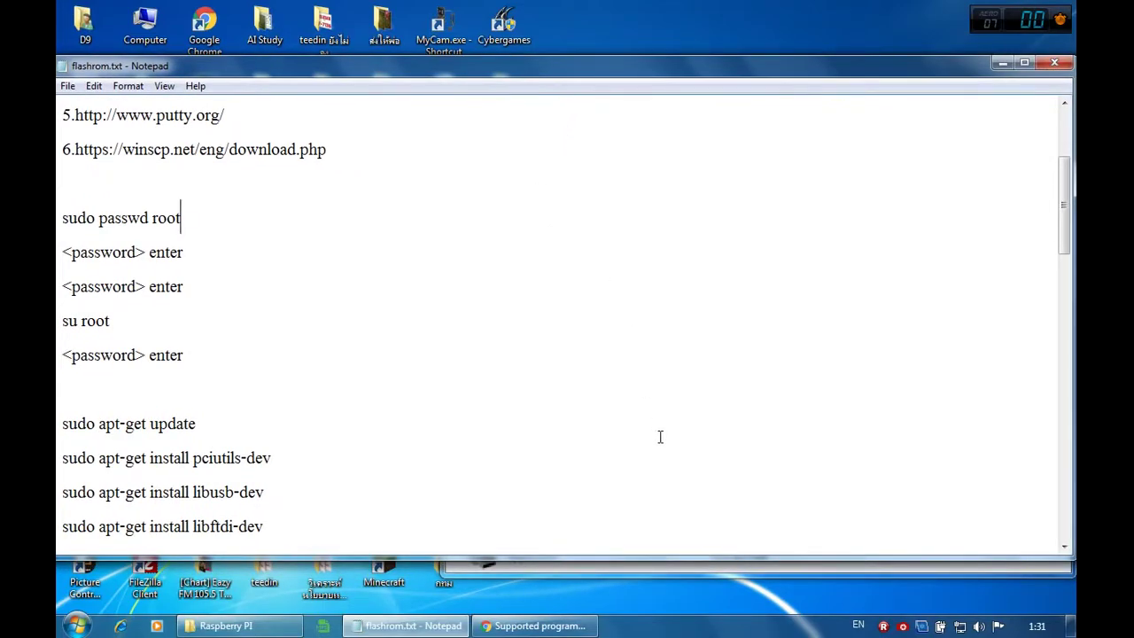
Step: Launch putty.exe from the Raspberry PI folder, allowing it to run
{"action": "left_click", "coordinate": [571, 572]}
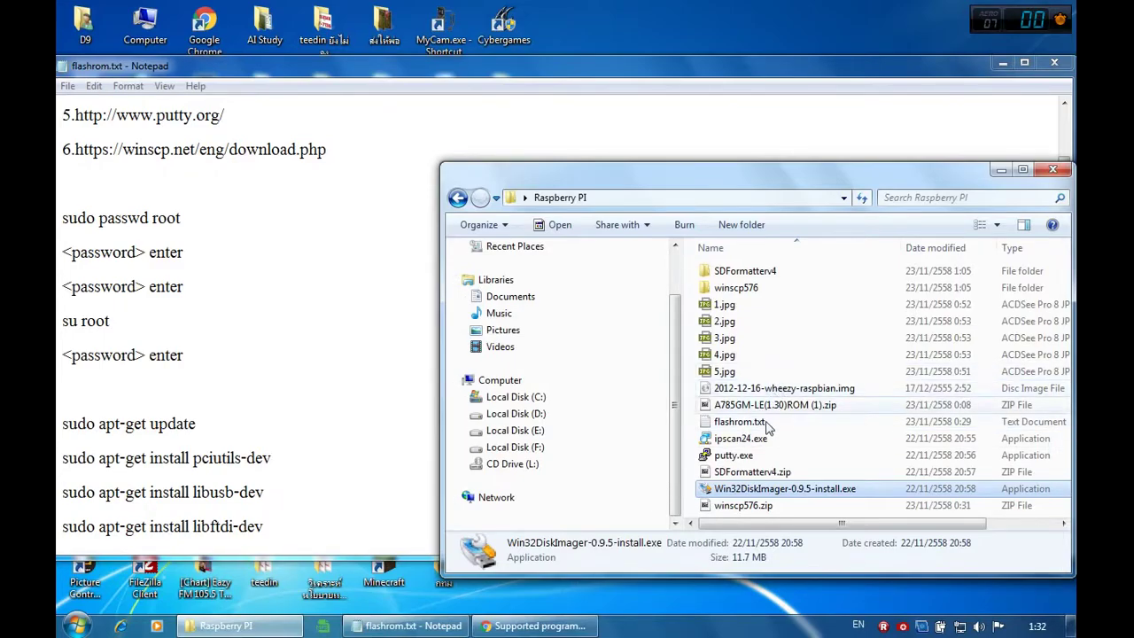
{"action": "double_click", "coordinate": [758, 454]}
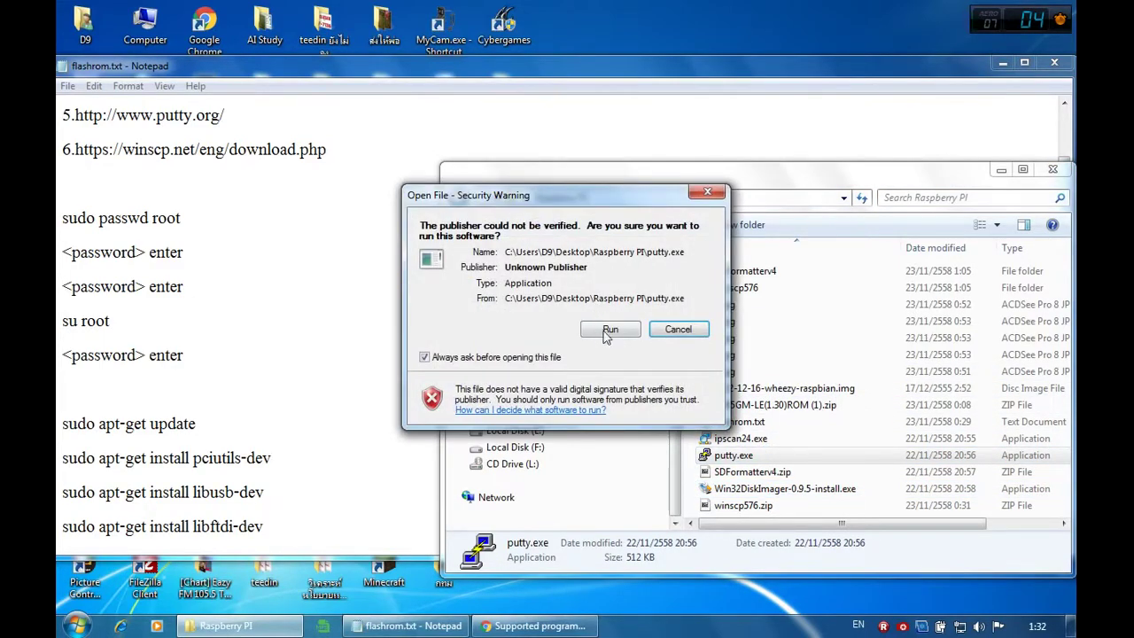
{"action": "left_click", "coordinate": [611, 335]}
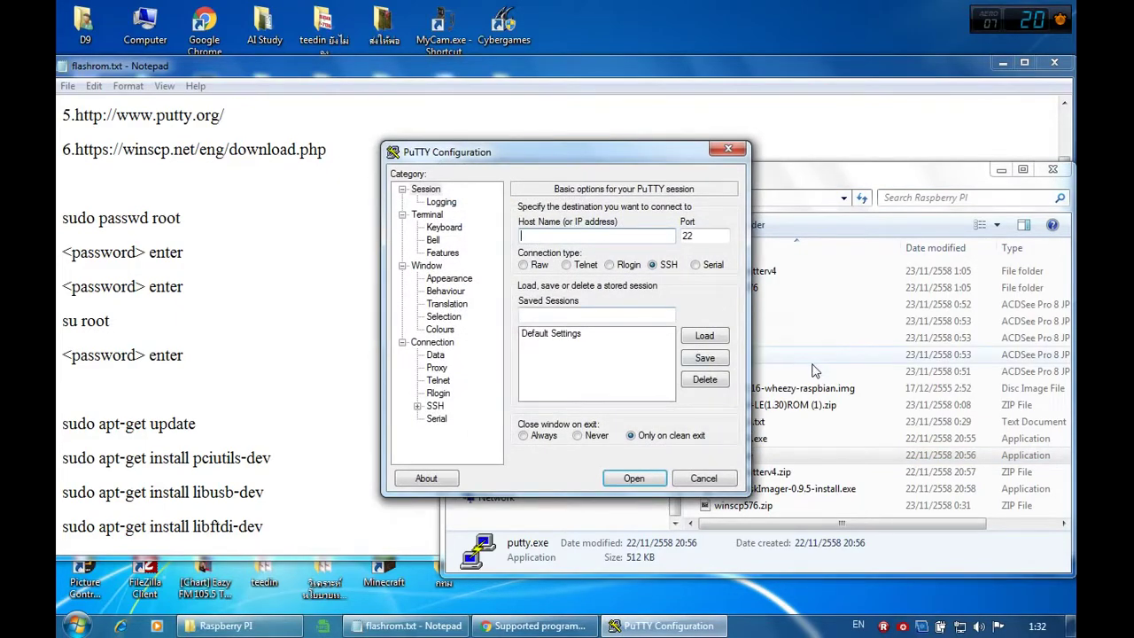
Step: Run ipscan24.exe in run-only mode without installing, accepting Thai as the language
{"action": "left_click", "coordinate": [821, 373]}
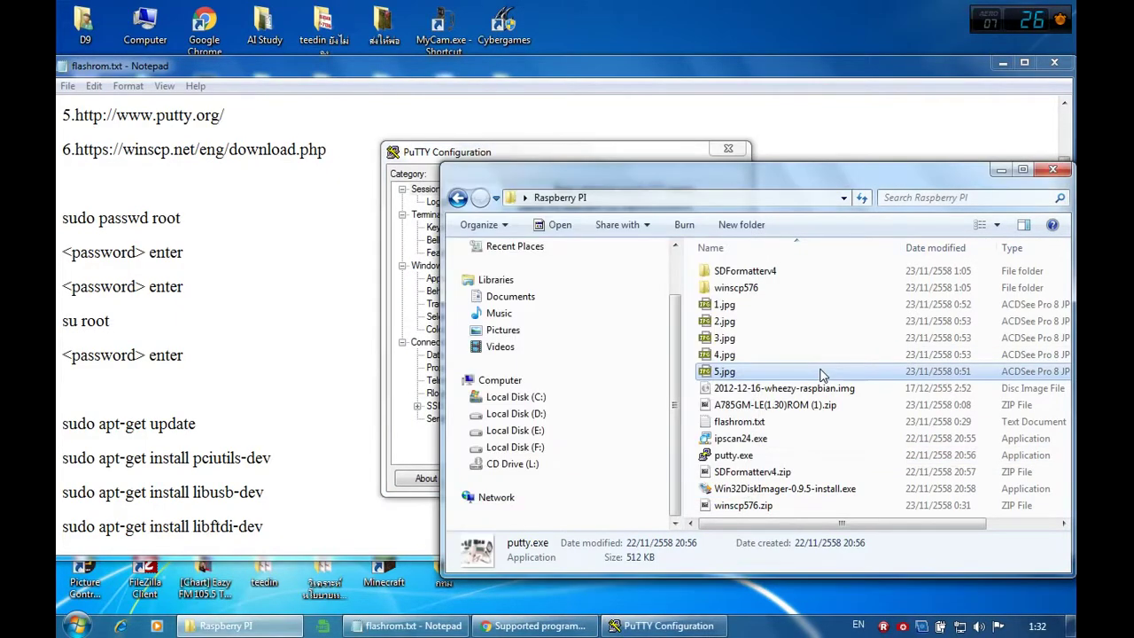
{"action": "left_click", "coordinate": [756, 439]}
{"action": "double_click", "coordinate": [756, 439]}
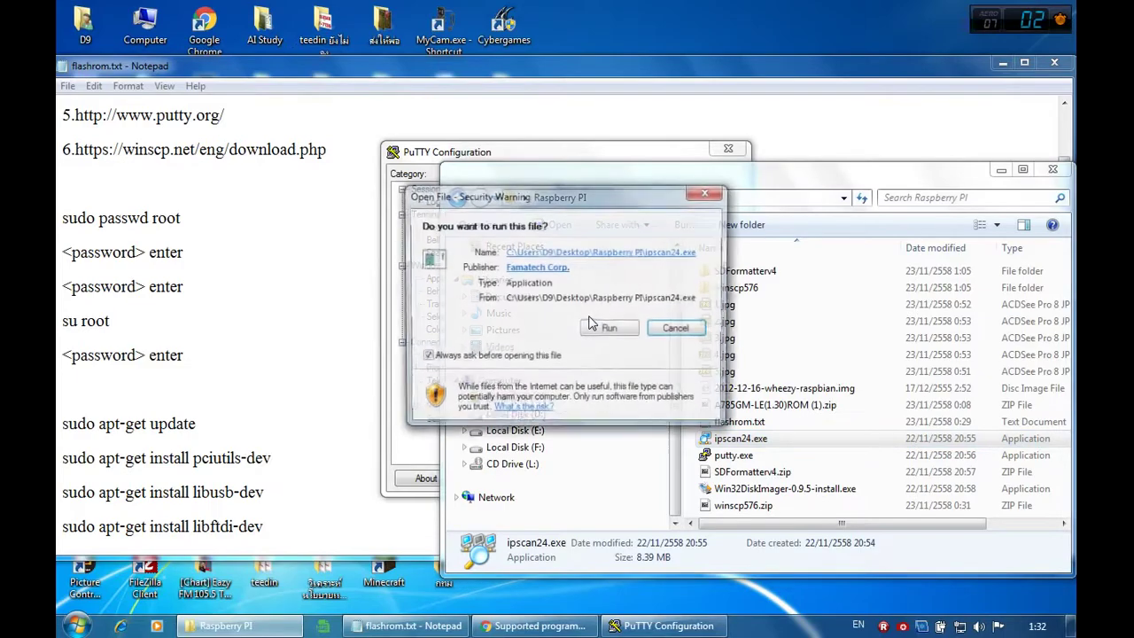
{"action": "left_click", "coordinate": [587, 329]}
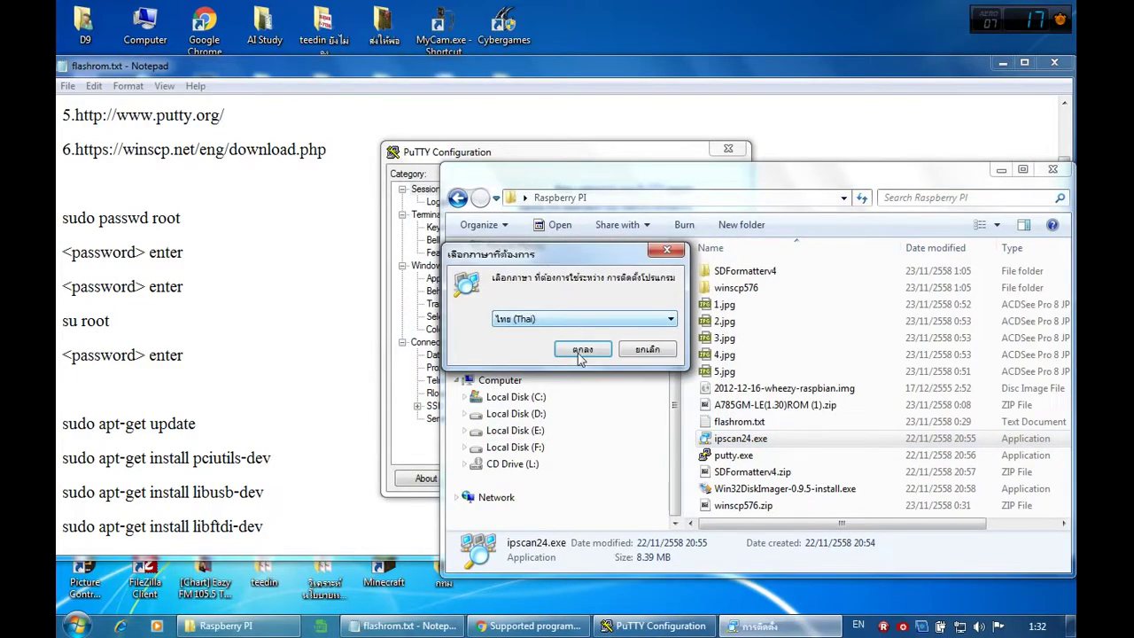
{"action": "left_click", "coordinate": [579, 351]}
{"action": "left_click", "coordinate": [427, 301]}
{"action": "left_click", "coordinate": [654, 441]}
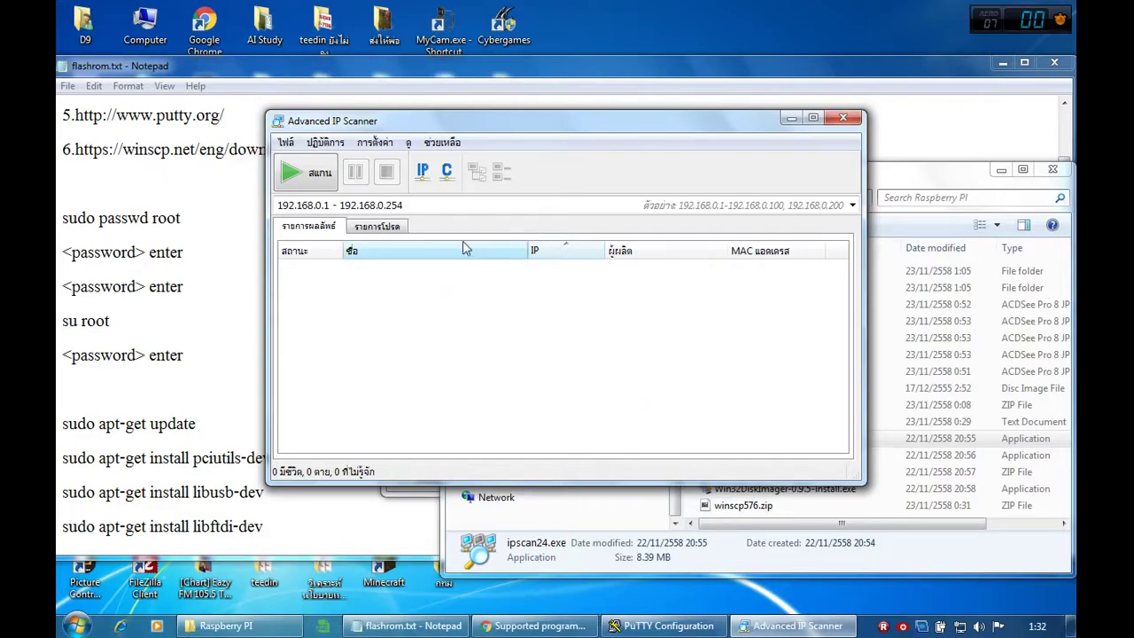
Step: Scan the network and locate raspberrypi.mshome.net at 192.168.0.149
{"action": "left_click", "coordinate": [314, 176]}
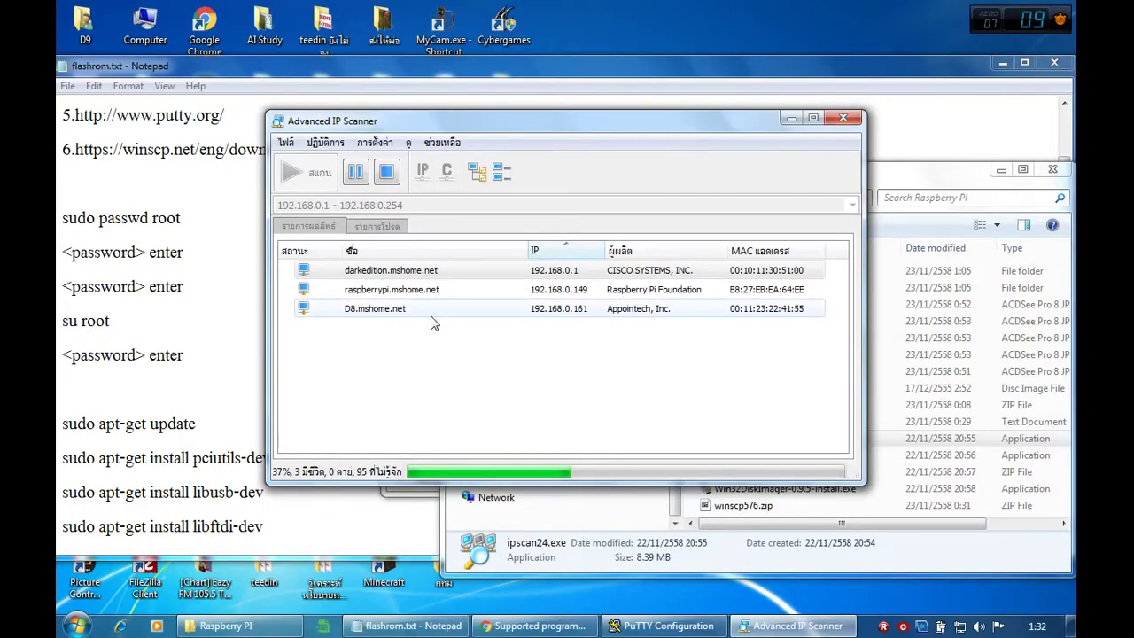
{"action": "left_click_drag", "start_coordinate": [629, 128], "coordinate": [761, 199]}
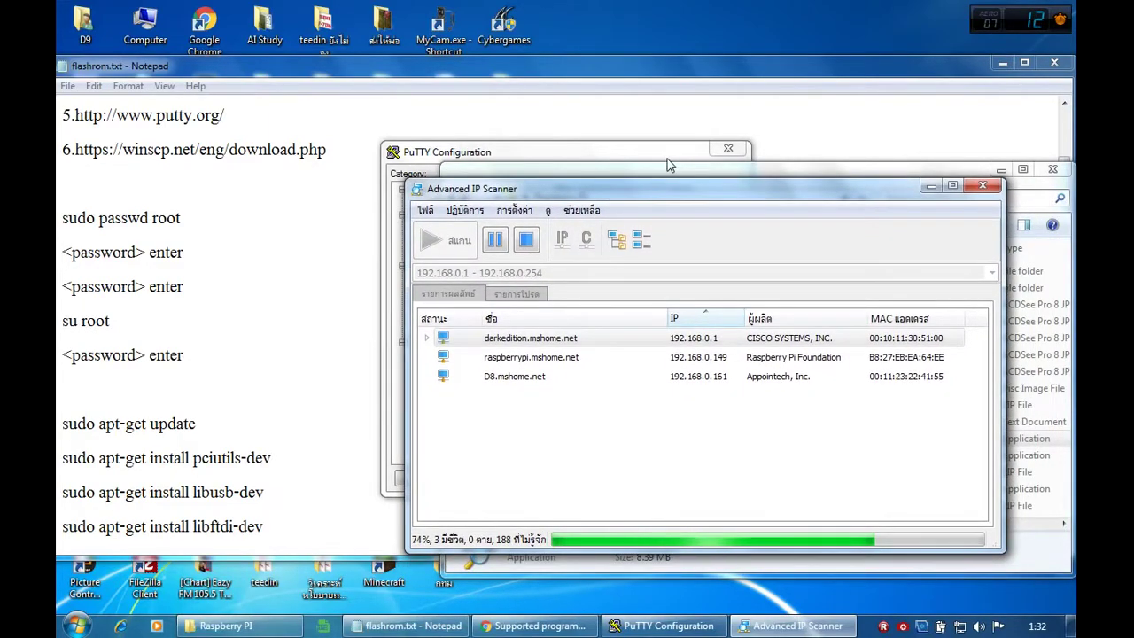
{"action": "left_click", "coordinate": [543, 359]}
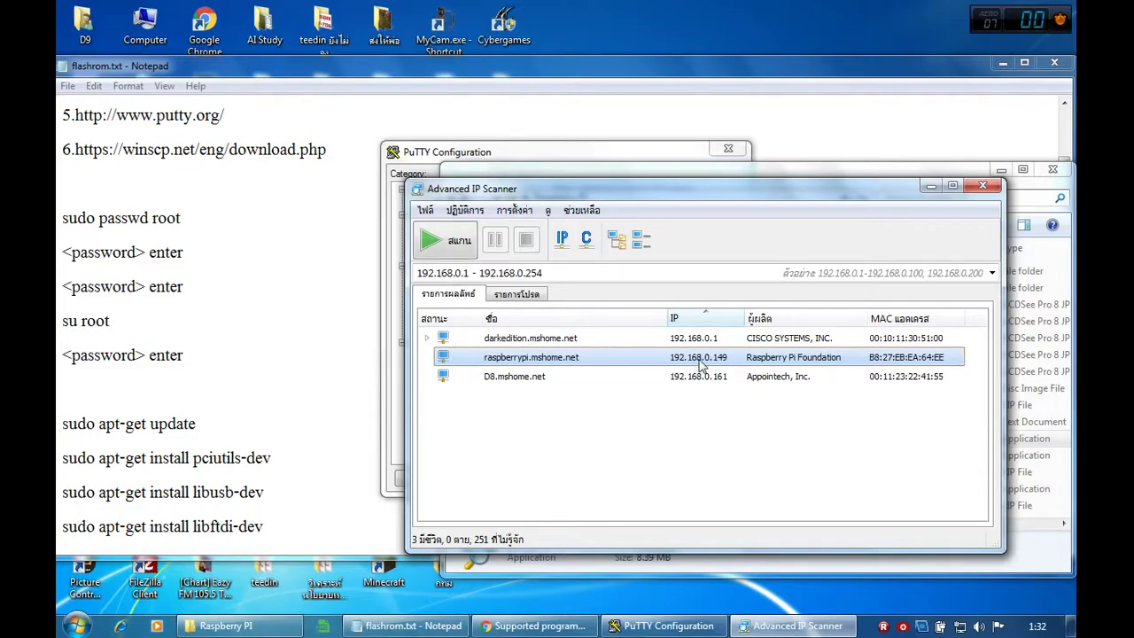
Step: Enter the Pi's address, 192.168.9.149, into PuTTY's Host Name field
{"action": "left_click", "coordinate": [660, 626]}
{"action": "left_click_drag", "start_coordinate": [577, 164], "coordinate": [349, 138]}
{"action": "type", "text": "192.168."}
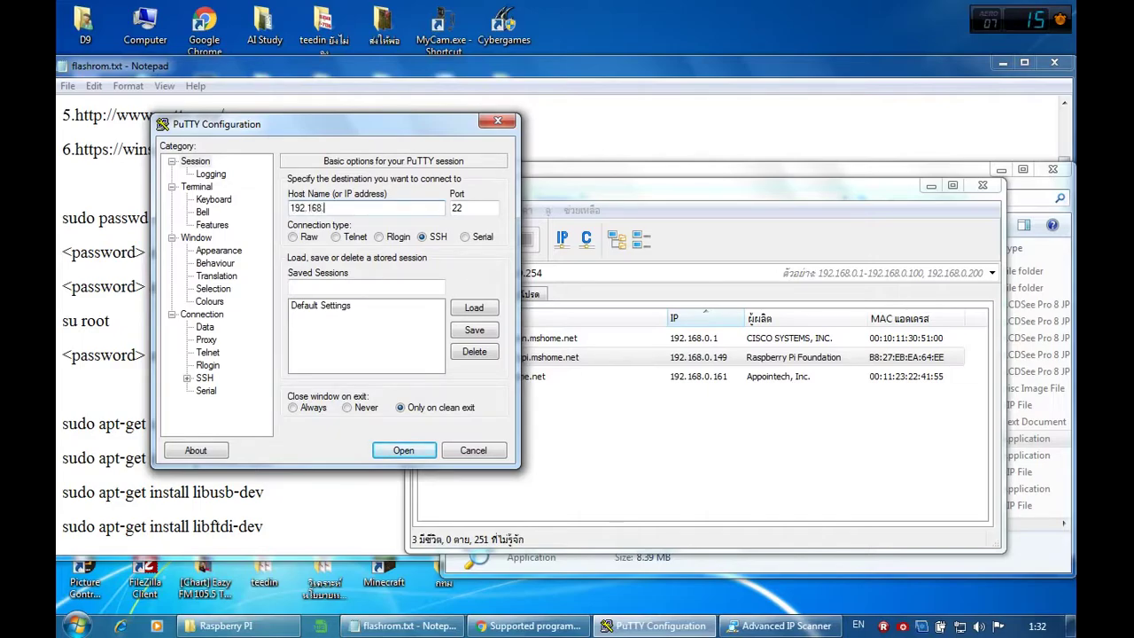
{"action": "type", "text": "9.149"}
{"action": "left_click", "coordinate": [411, 130]}
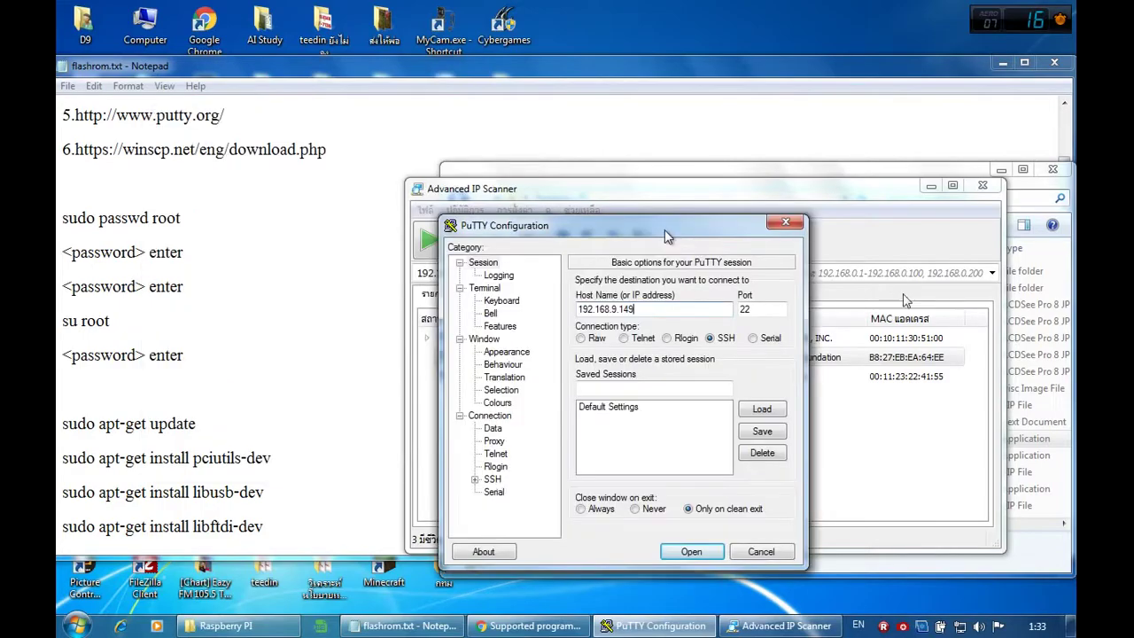
Step: Add the Pi's default login username and password lines below the WinSCP link in the notes
{"action": "double_click", "coordinate": [456, 70]}
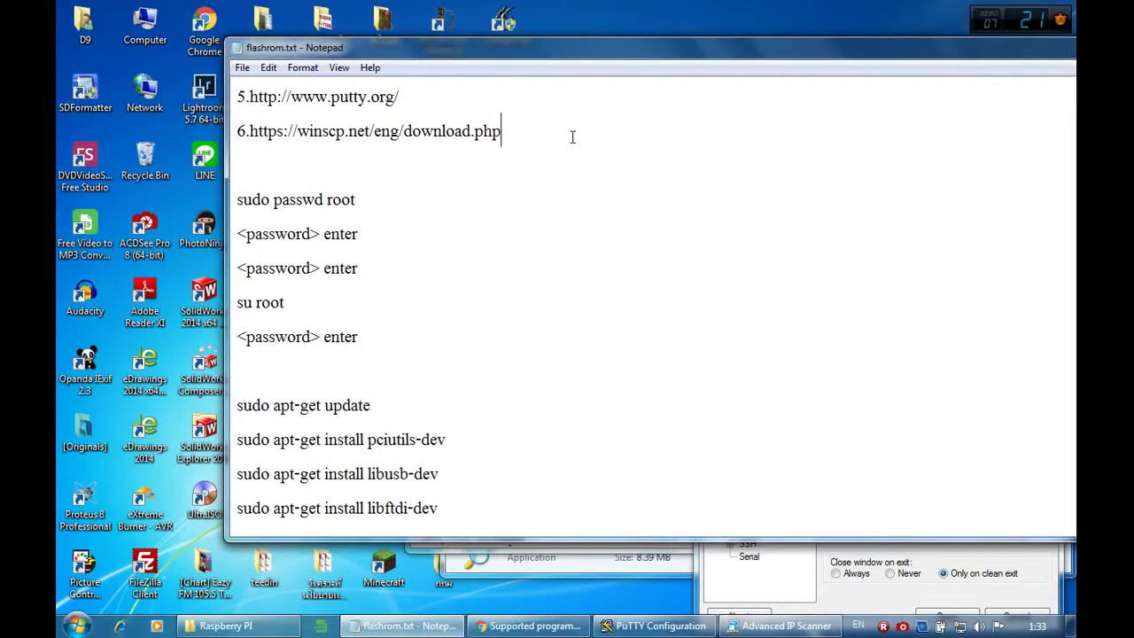
{"action": "key", "text": "Return"}
{"action": "key", "text": "Return"}
{"action": "key", "text": "Return"}
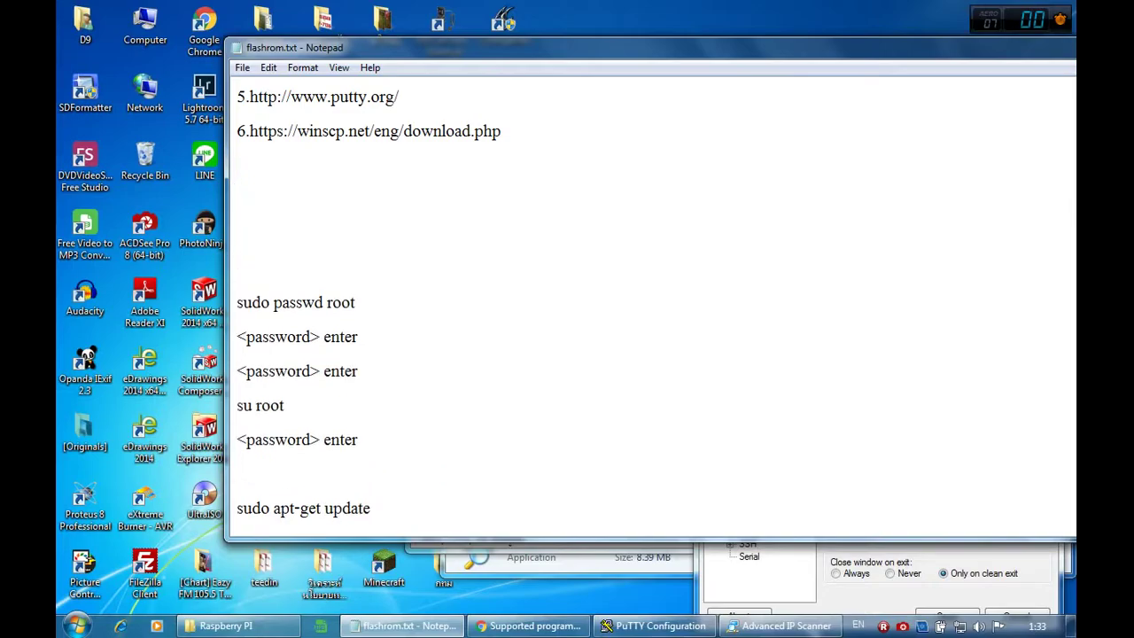
{"action": "type", "text": "p"}
{"action": "key", "text": "BackSpace"}
{"action": "type", "text": "use : pi"}
{"action": "key", "text": "Return"}
{"action": "key", "text": "Right"}
{"action": "key", "text": "Right"}
{"action": "key", "text": "Right"}
{"action": "type", "text": "r"}
{"action": "key", "text": "Down"}
{"action": "type", "text": "password : raspberry"}
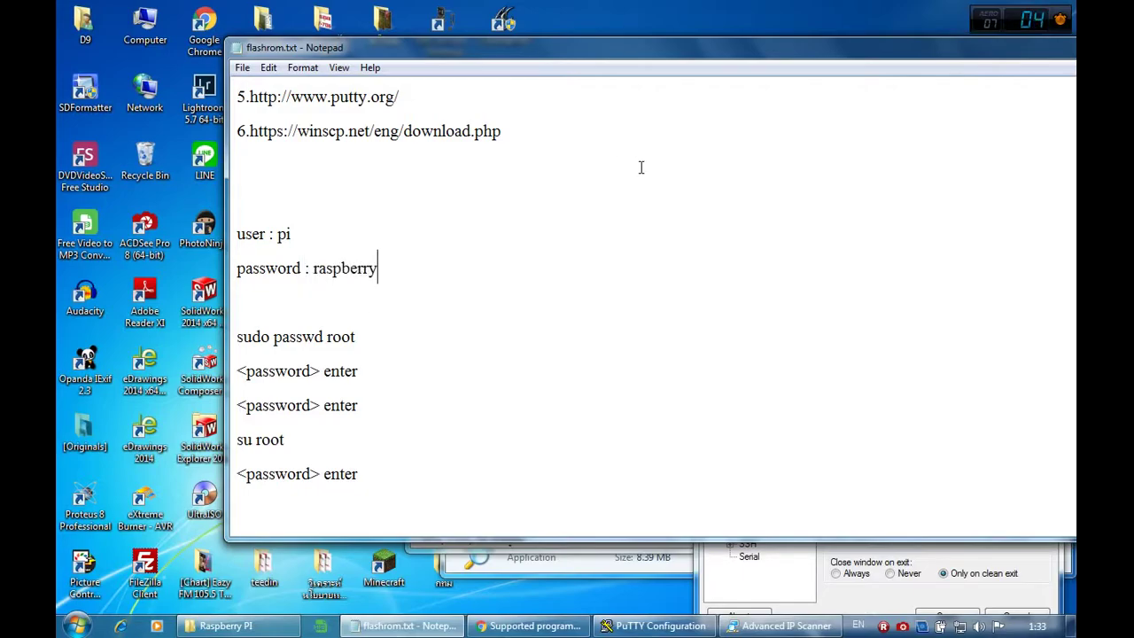
{"action": "left_click", "coordinate": [833, 602]}
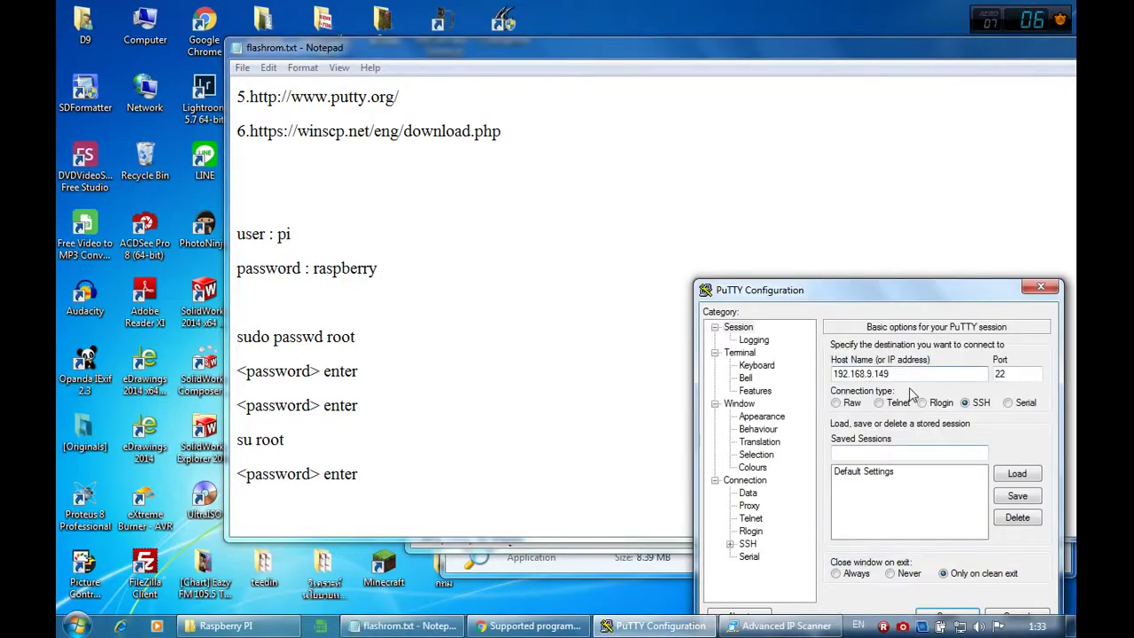
Step: Close the PuTTY session opened to the wrong address 192.168.9.149
{"action": "left_click", "coordinate": [946, 613]}
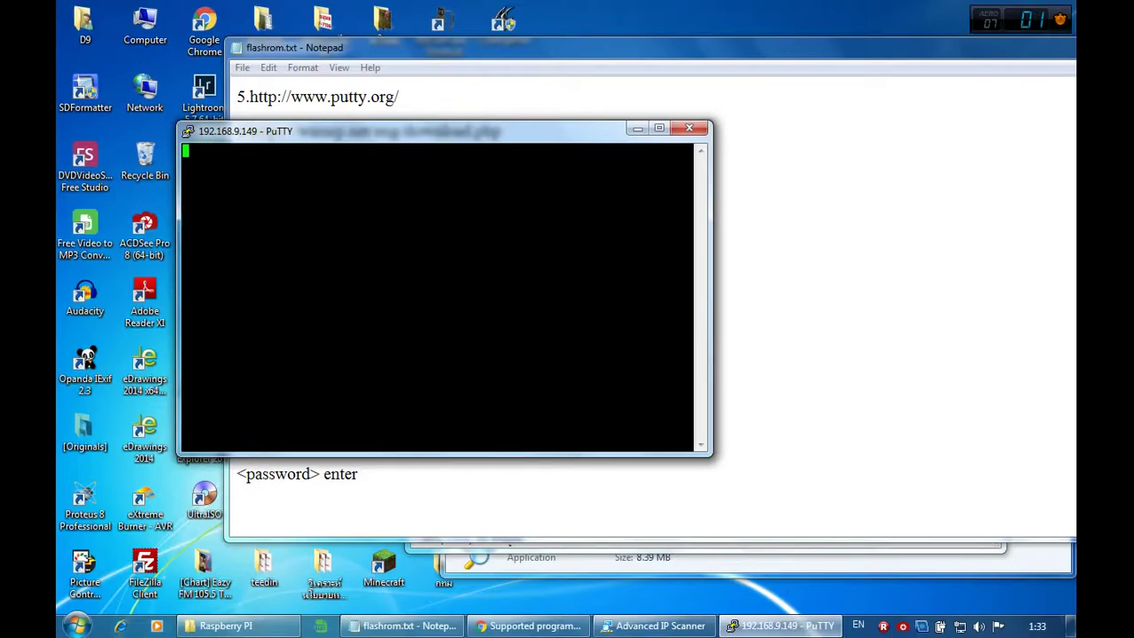
{"action": "left_click", "coordinate": [689, 128]}
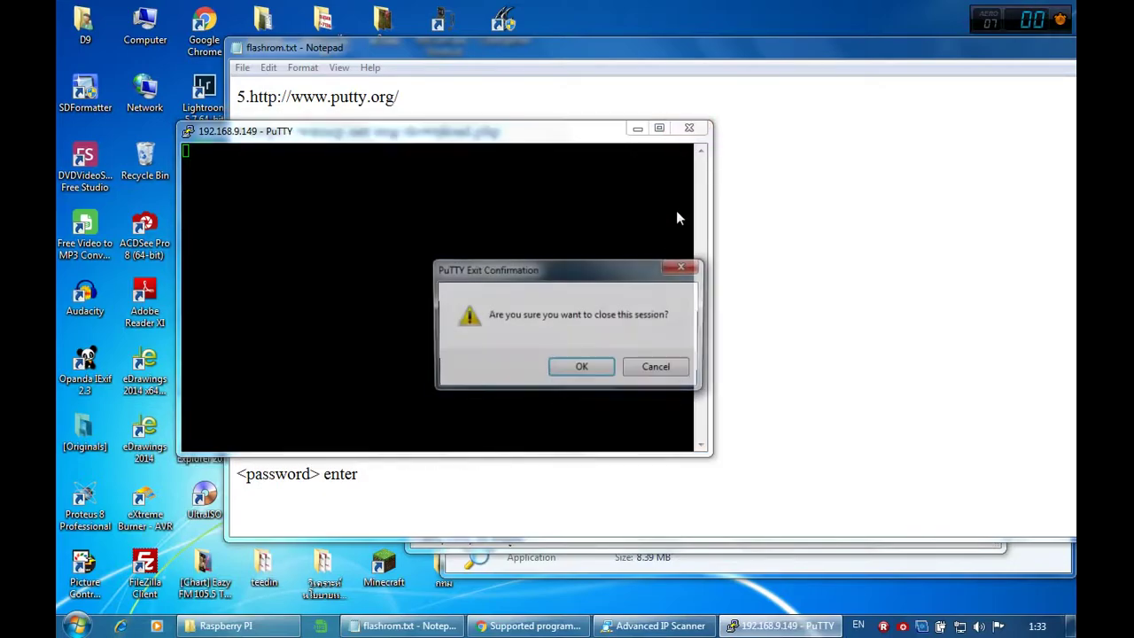
{"action": "left_click", "coordinate": [585, 368]}
Step: Relaunch putty.exe from the Raspberry PI folder and enter host 192.168.0.149
{"action": "left_click", "coordinate": [225, 626]}
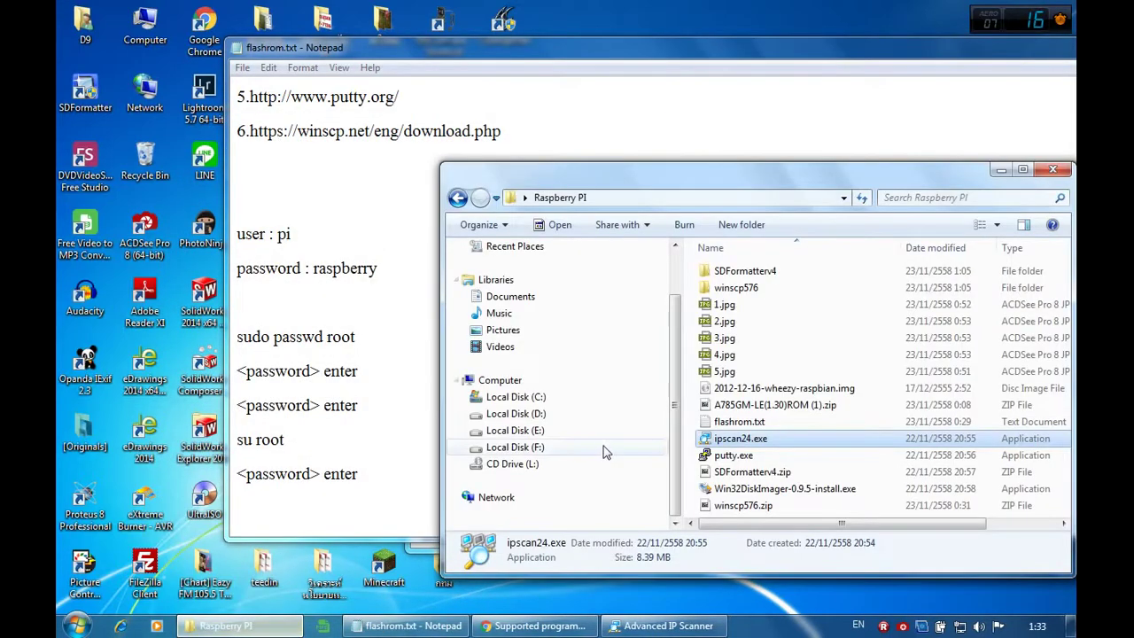
{"action": "double_click", "coordinate": [734, 454]}
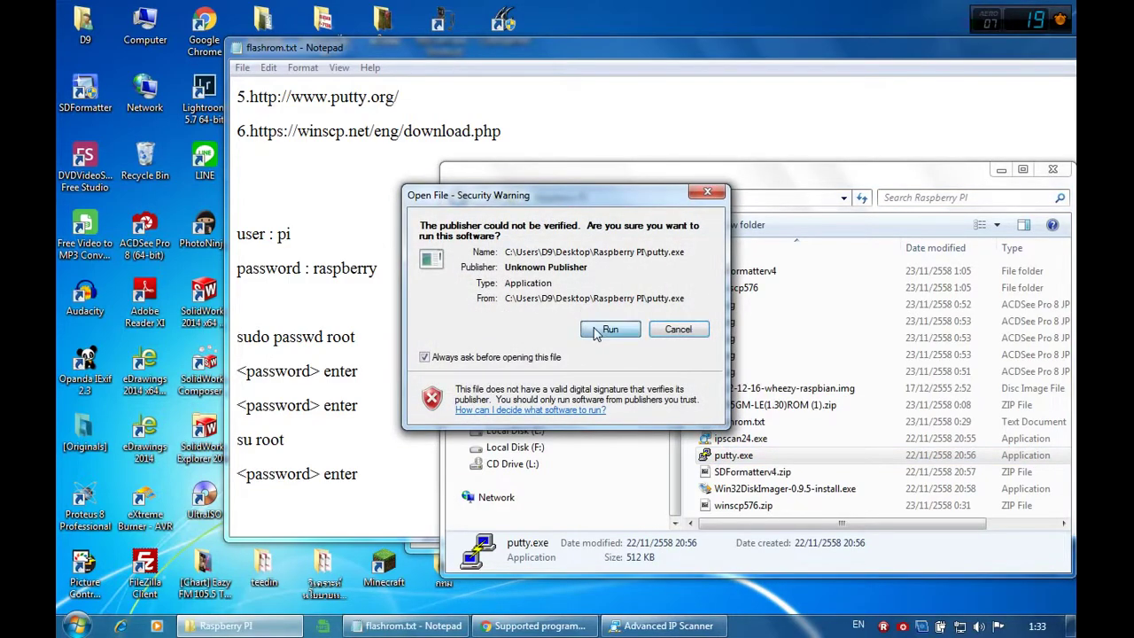
{"action": "left_click", "coordinate": [609, 330]}
{"action": "type", "text": "192.168."}
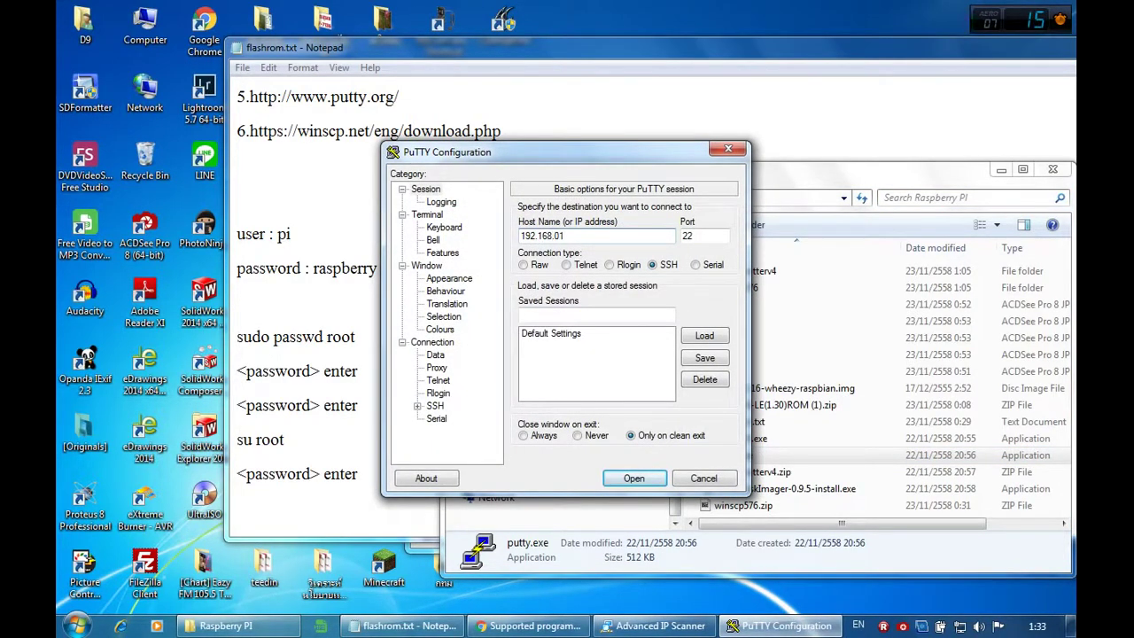
{"action": "type", "text": "0.149"}
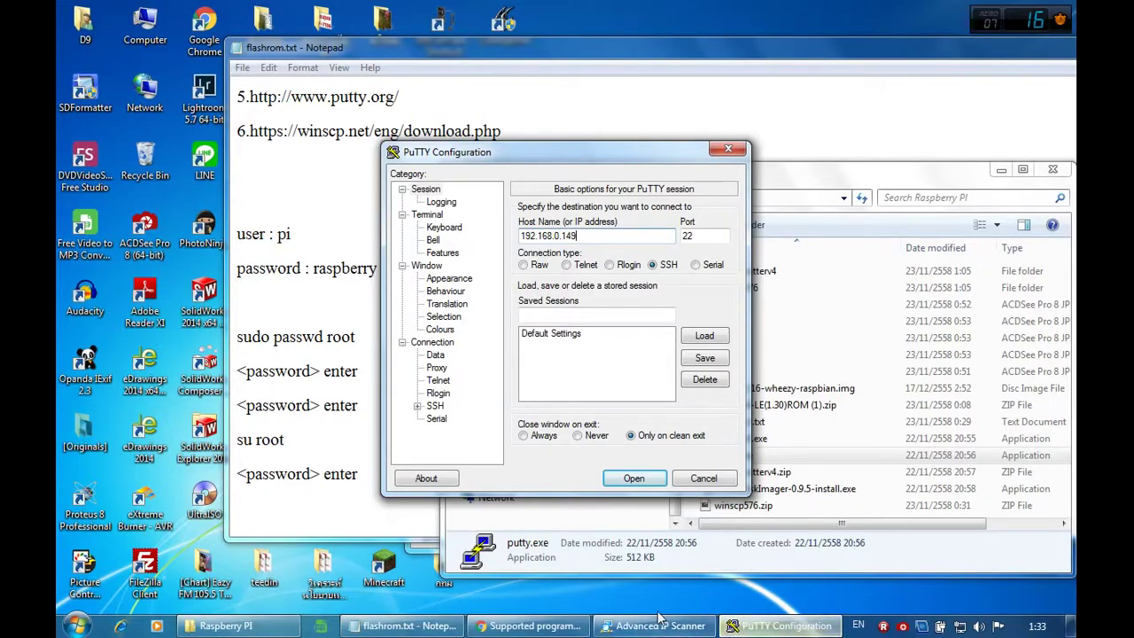
{"action": "left_click", "coordinate": [658, 627]}
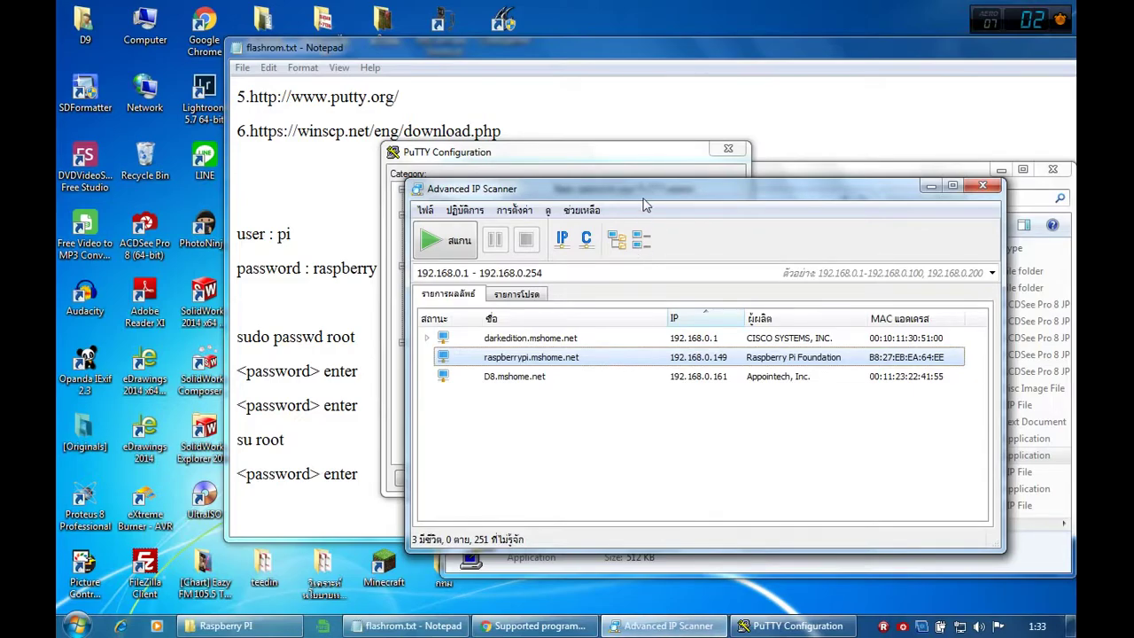
Step: Open the SSH session to 192.168.0.149, accept the host key and log in as pi
{"action": "left_click", "coordinate": [658, 155]}
{"action": "left_click", "coordinate": [636, 477]}
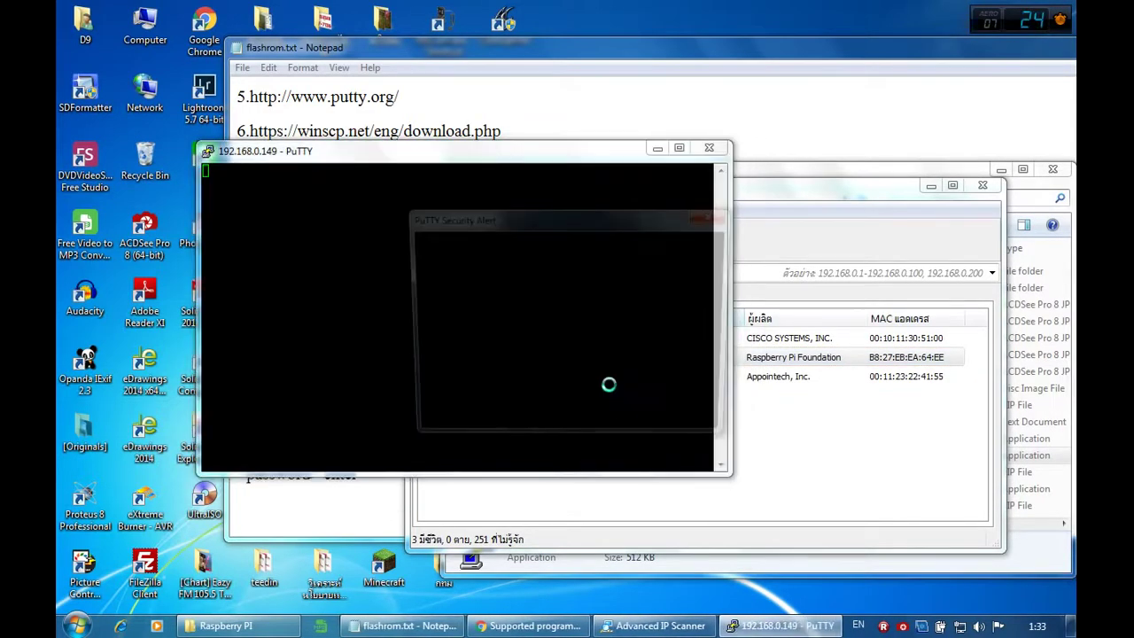
{"action": "left_click", "coordinate": [537, 419]}
{"action": "type", "text": "pi"}
{"action": "key", "text": "Return"}
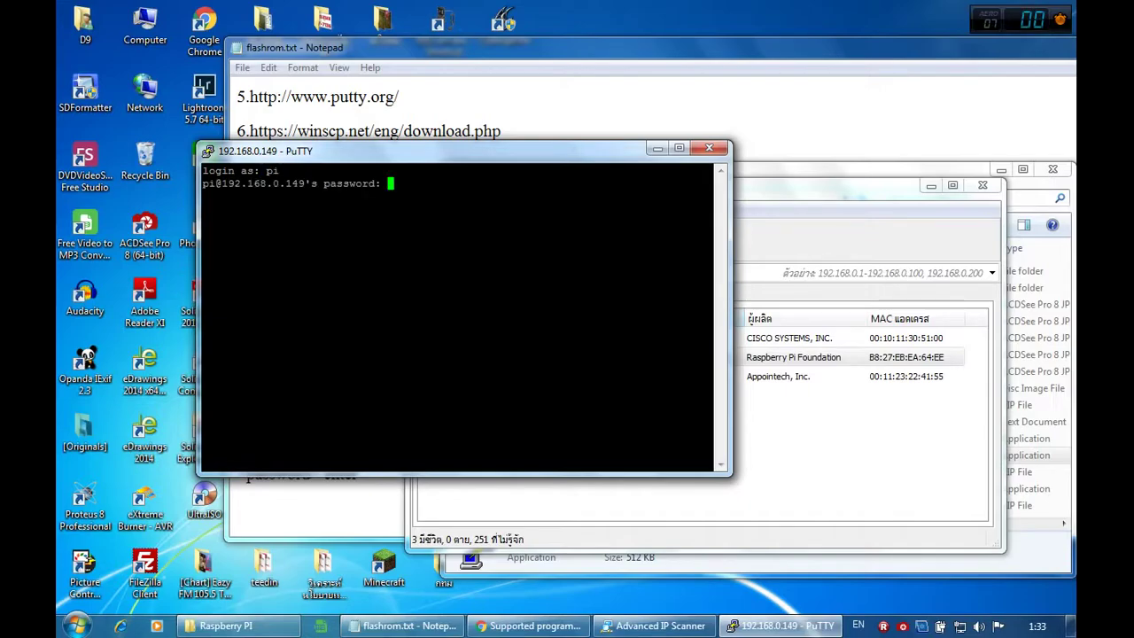
{"action": "key", "text": "Return"}
Step: Close Advanced IP Scanner and run sudo passwd root in the Pi terminal
{"action": "left_click_drag", "start_coordinate": [602, 154], "coordinate": [833, 255]}
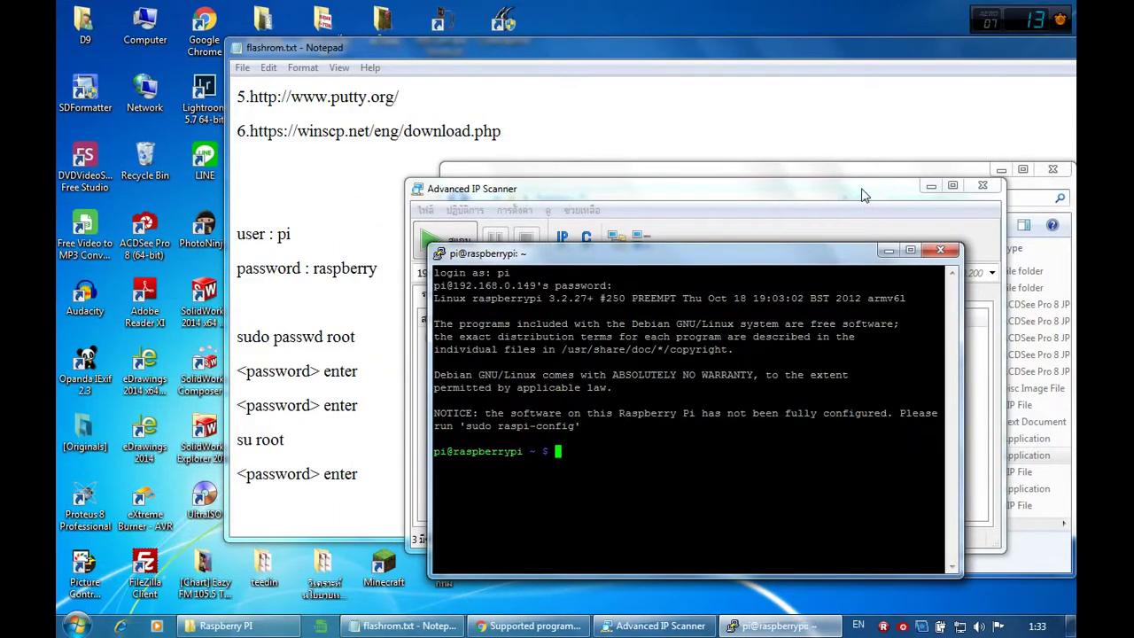
{"action": "left_click", "coordinate": [858, 189]}
{"action": "left_click", "coordinate": [982, 185]}
{"action": "left_click_drag", "start_coordinate": [682, 177], "coordinate": [975, 203]}
{"action": "left_click_drag", "start_coordinate": [637, 262], "coordinate": [727, 225]}
{"action": "type", "text": "sudo passwd root"}
{"action": "key", "text": "Return"}
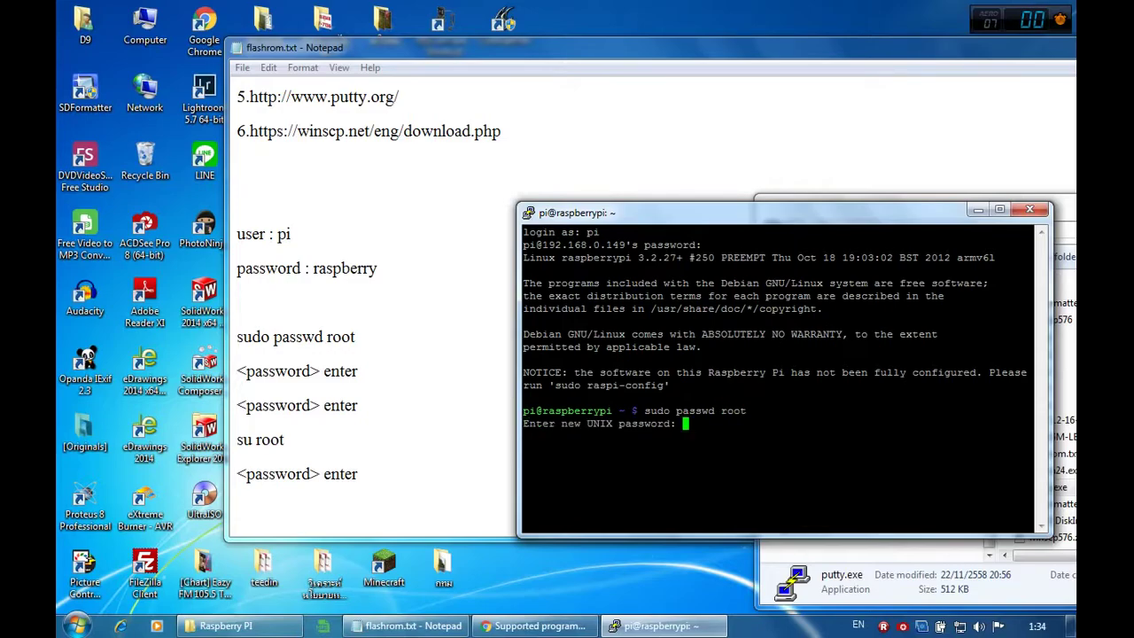
Step: Enter and confirm the new root password, then switch to root with su root
{"action": "key", "text": "Return"}
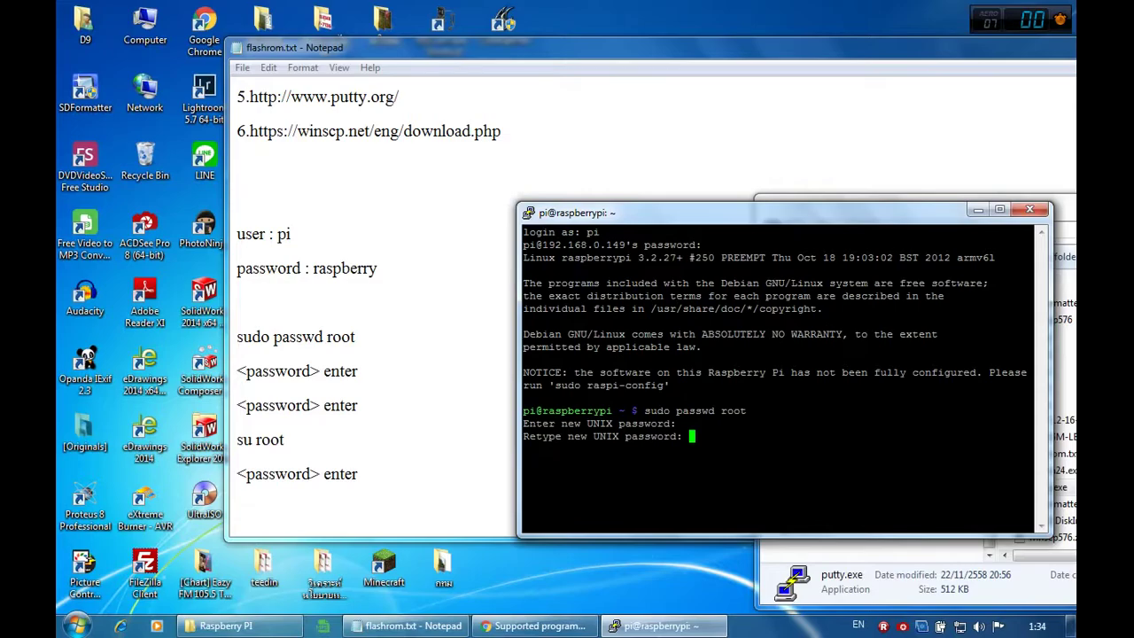
{"action": "key", "text": "Return"}
{"action": "type", "text": "s"}
{"action": "type", "text": "u root"}
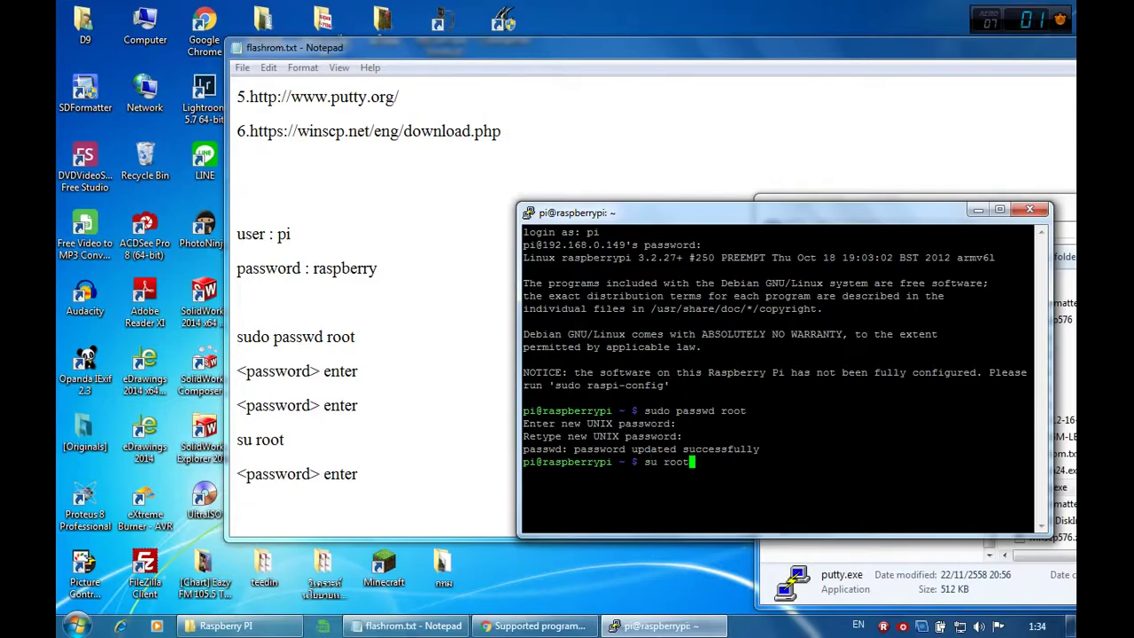
{"action": "key", "text": "Return"}
{"action": "key", "text": "Return"}
Step: Run sudo apt-get update, taken from the notes, in the Pi terminal
{"action": "left_click", "coordinate": [438, 393]}
{"action": "scroll", "coordinate": [423, 411], "scroll_direction": "down", "scroll_amount": 2}
{"action": "left_click_drag", "start_coordinate": [373, 338], "coordinate": [230, 340]}
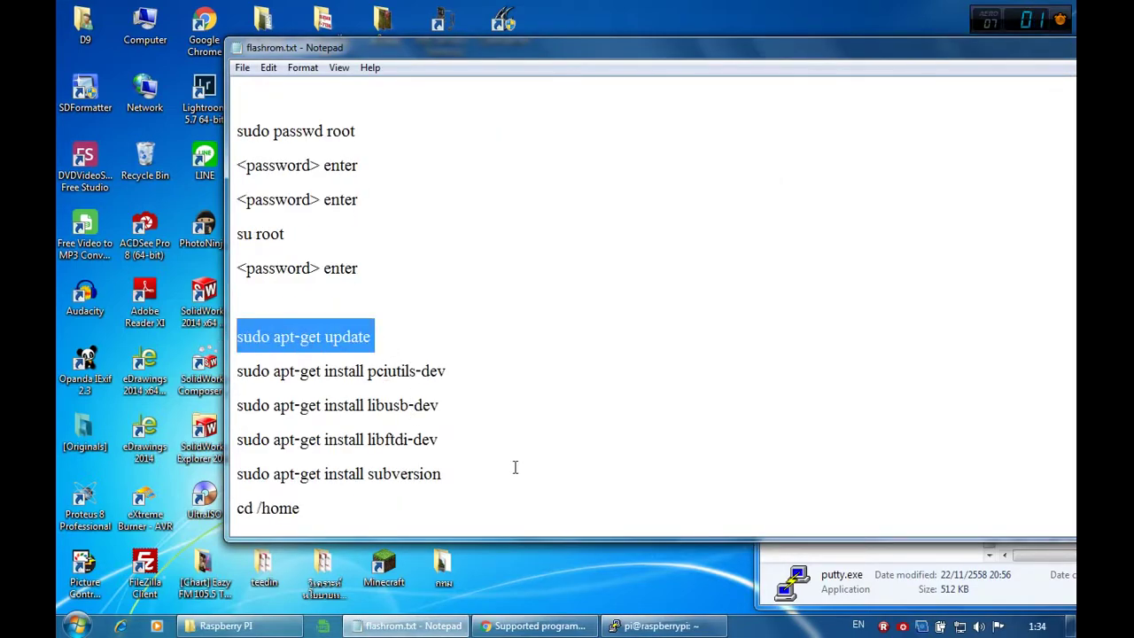
{"action": "left_click", "coordinate": [655, 626]}
{"action": "type", "text": "sudo apt-get update"}
{"action": "key", "text": "Return"}
{"action": "left_click_drag", "start_coordinate": [847, 224], "coordinate": [829, 115]}
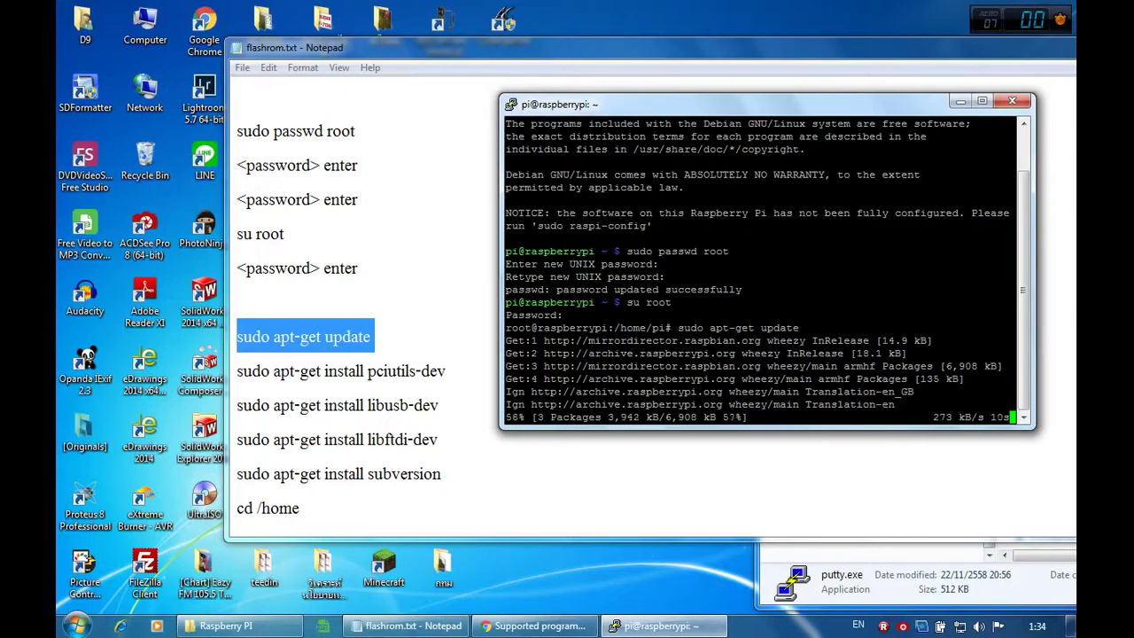
{"action": "mouse_move", "coordinate": [457, 373]}
{"action": "left_mouse_down"}
{"action": "mouse_move", "coordinate": [237, 374]}
{"action": "mouse_move", "coordinate": [446, 365]}
{"action": "left_mouse_up"}
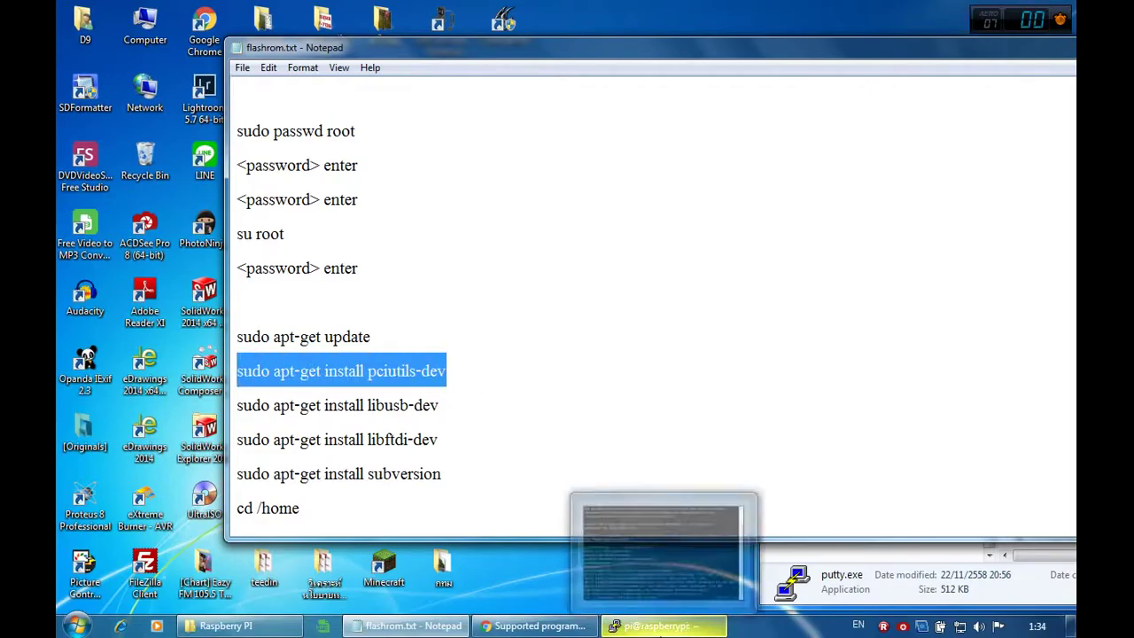
Step: Append libusb-dev and libftdi-dev to the pciutils-dev install line in the notes
{"action": "left_click", "coordinate": [489, 457]}
{"action": "scroll", "coordinate": [489, 456], "scroll_direction": "down", "scroll_amount": 1}
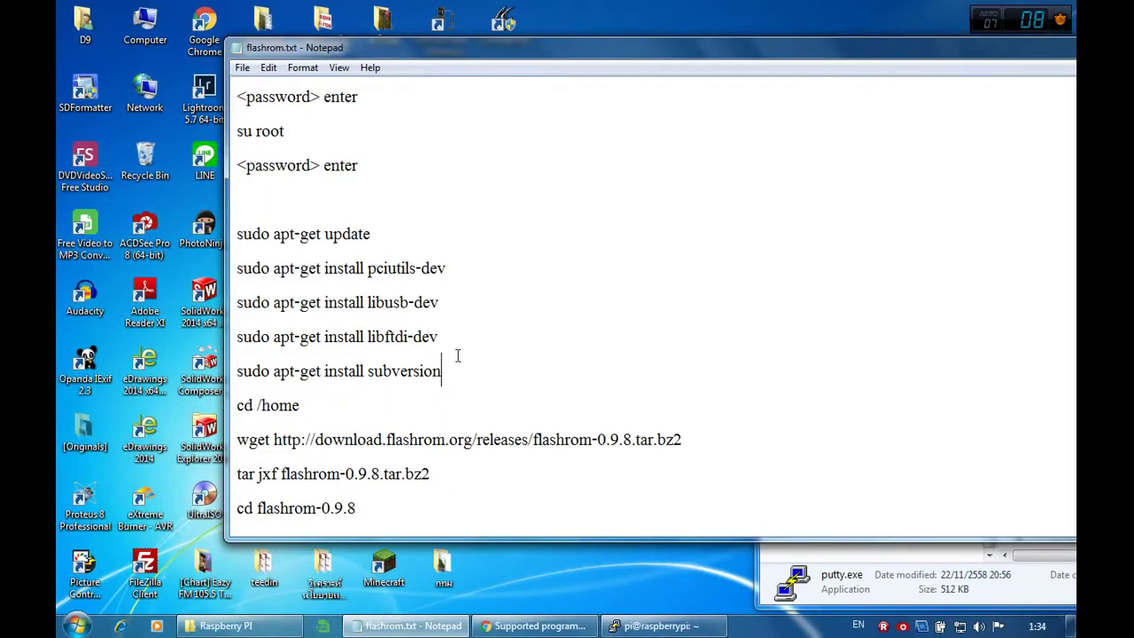
{"action": "left_click_drag", "start_coordinate": [441, 302], "coordinate": [367, 297]}
{"action": "key", "text": "ctrl+c"}
{"action": "left_click", "coordinate": [448, 276]}
{"action": "key", "text": "ctrl+v"}
{"action": "left_click_drag", "start_coordinate": [439, 338], "coordinate": [367, 337]}
{"action": "key", "text": "ctrl+c"}
{"action": "left_click", "coordinate": [563, 269]}
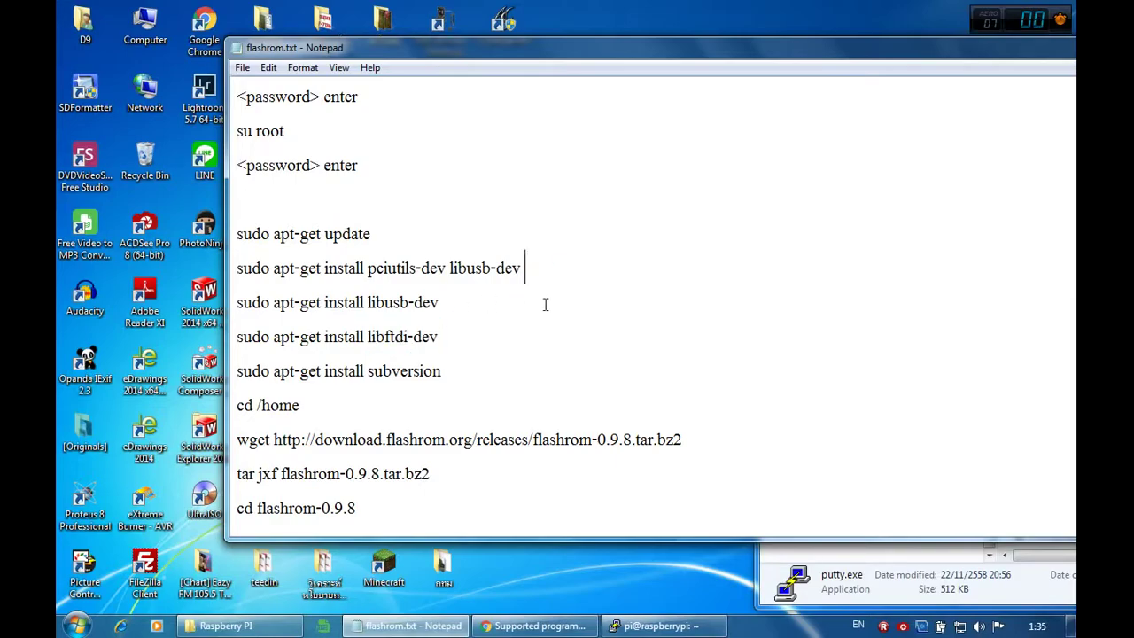
{"action": "key", "text": "ctrl+v"}
Step: Append subversion to that line and delete the three separate install lines
{"action": "left_click_drag", "start_coordinate": [441, 372], "coordinate": [368, 371]}
{"action": "key", "text": "ctrl+c"}
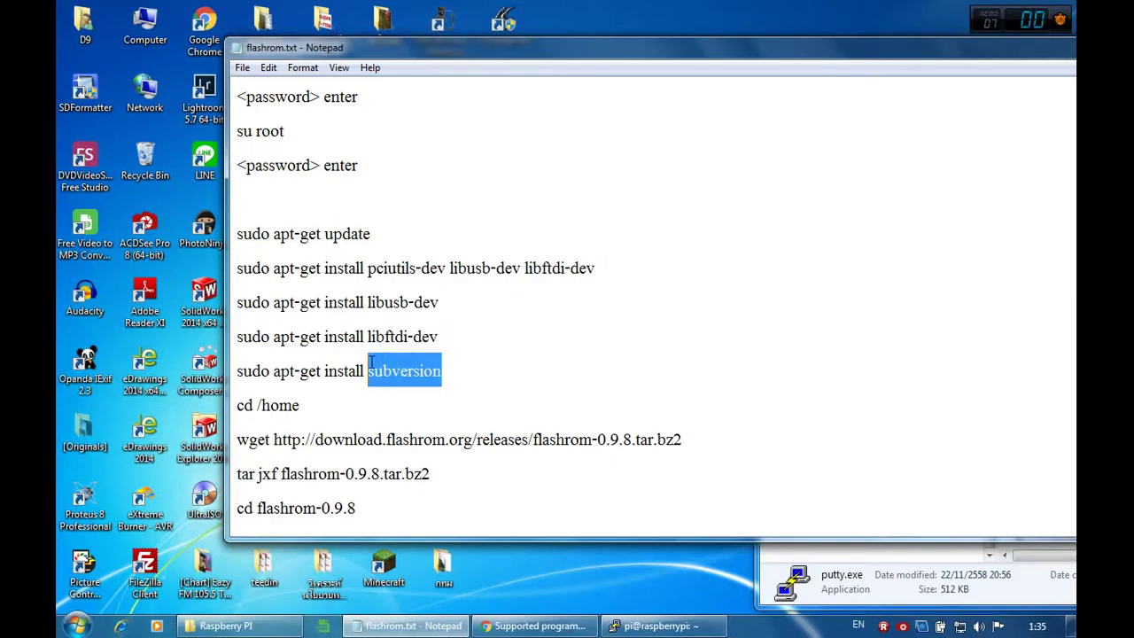
{"action": "left_click", "coordinate": [613, 270]}
{"action": "key", "text": "ctrl+v"}
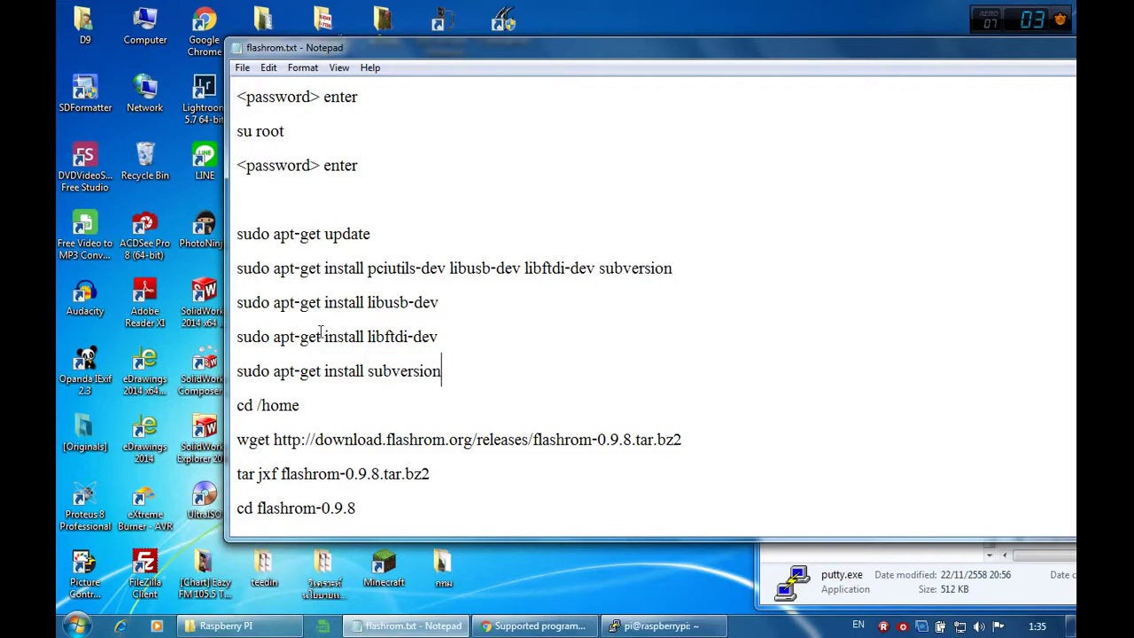
{"action": "left_click_drag", "start_coordinate": [441, 371], "coordinate": [235, 296]}
{"action": "key", "text": "Delete"}
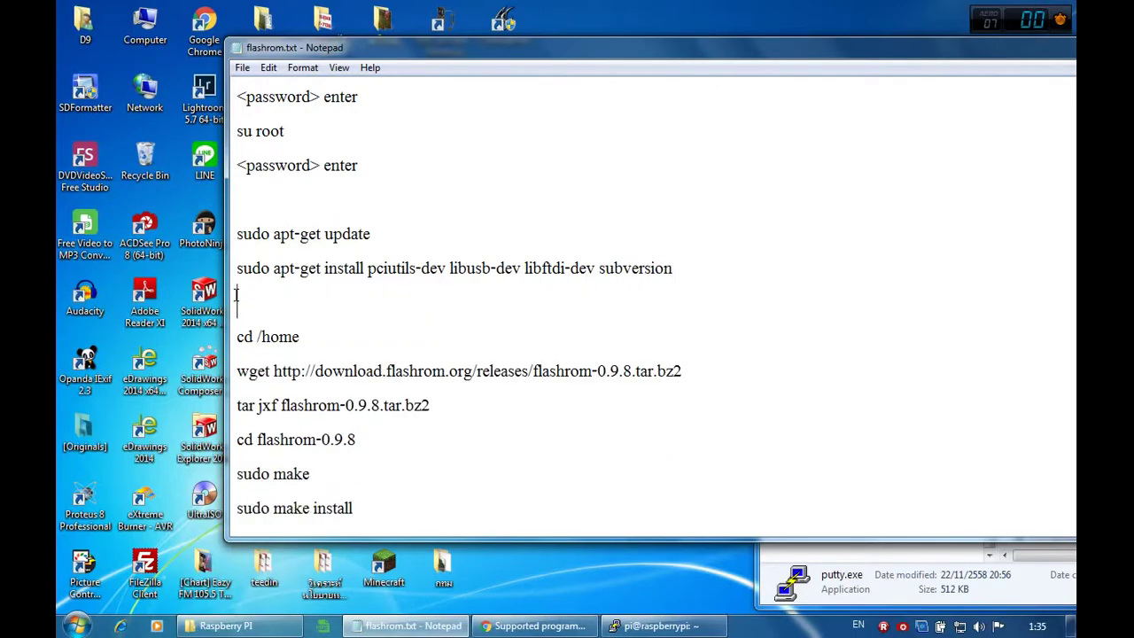
{"action": "key", "text": "Delete"}
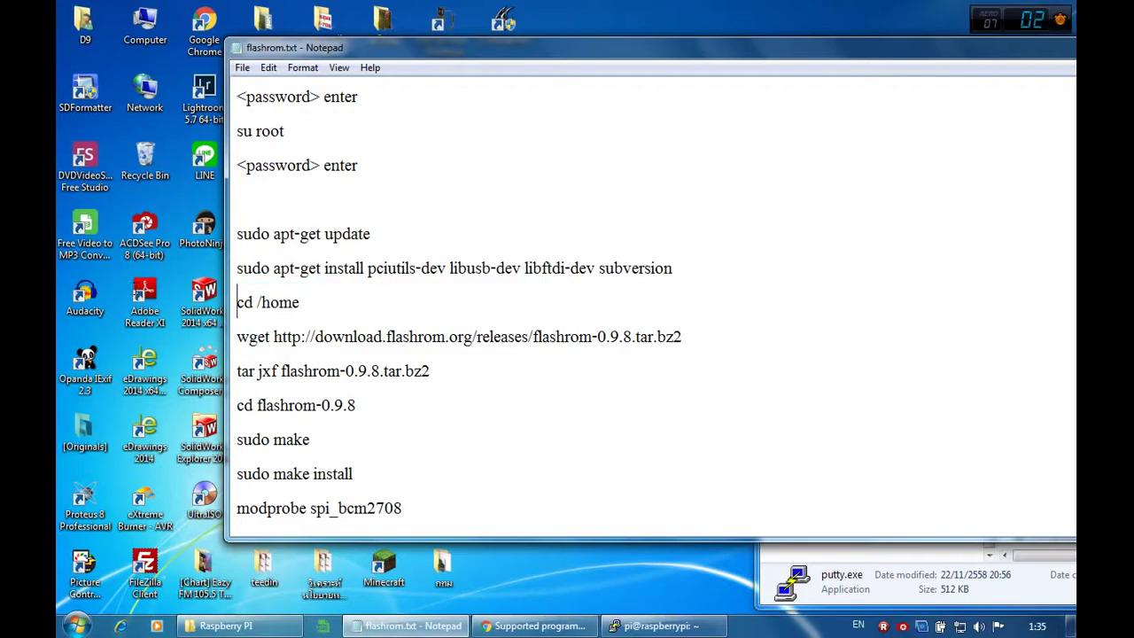
{"action": "left_click_drag", "start_coordinate": [237, 299], "coordinate": [237, 268]}
{"action": "left_click", "coordinate": [655, 625]}
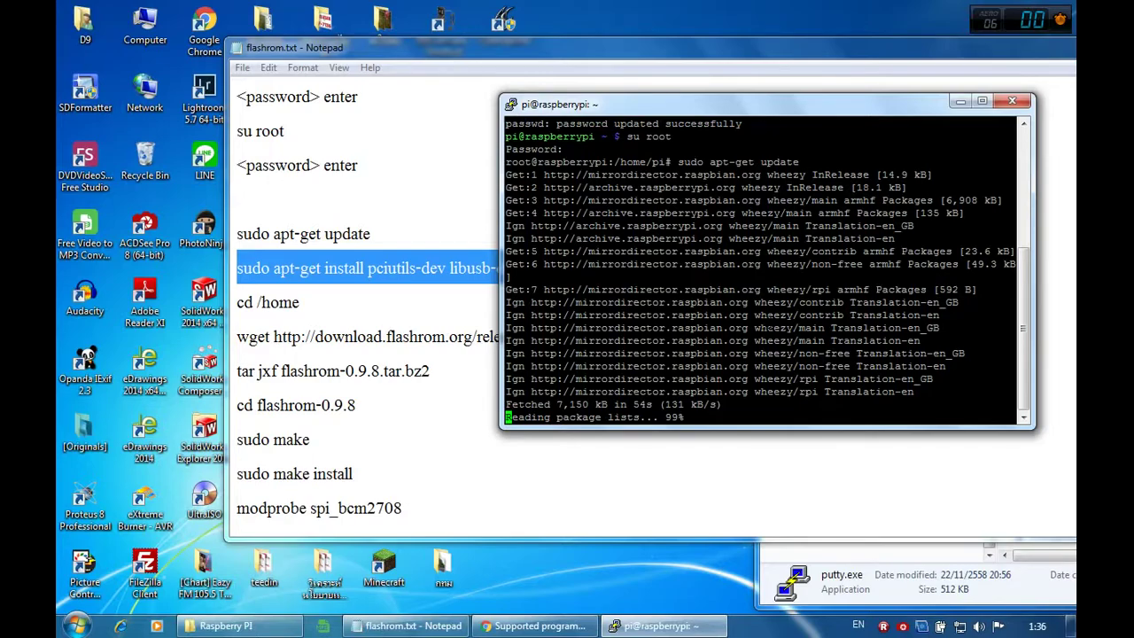
Step: Run sudo apt-get install pciutils-dev libusb-dev libftdi-dev subversion and answer y
{"action": "type", "text": "s"}
{"action": "key", "text": "shift+Insert"}
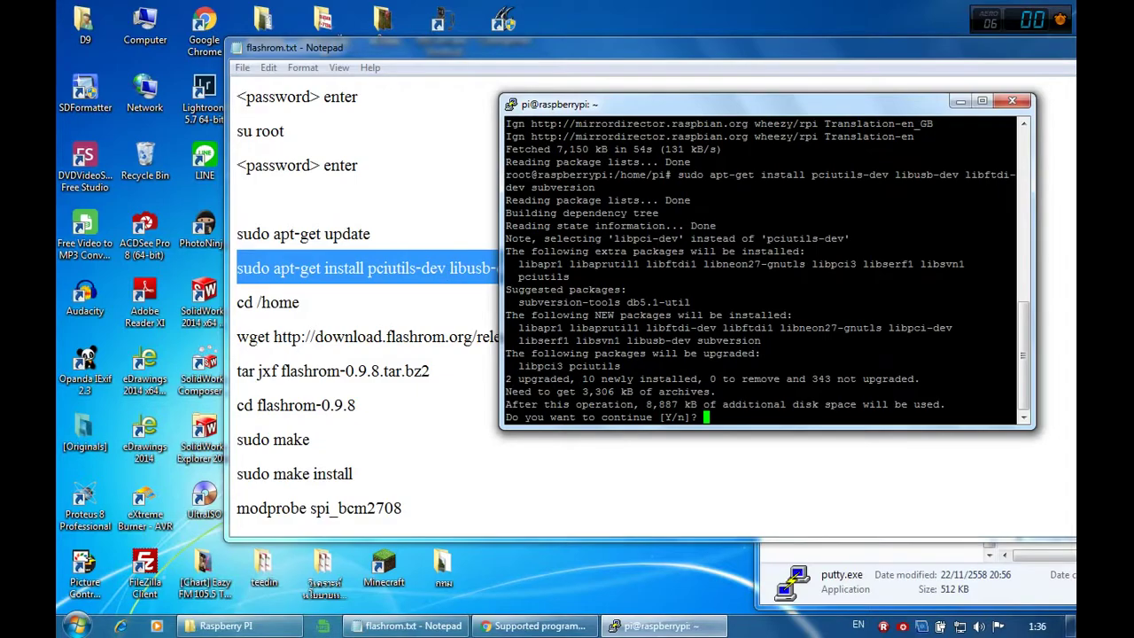
{"action": "right_click", "coordinate": [444, 275]}
{"action": "left_click", "coordinate": [480, 321]}
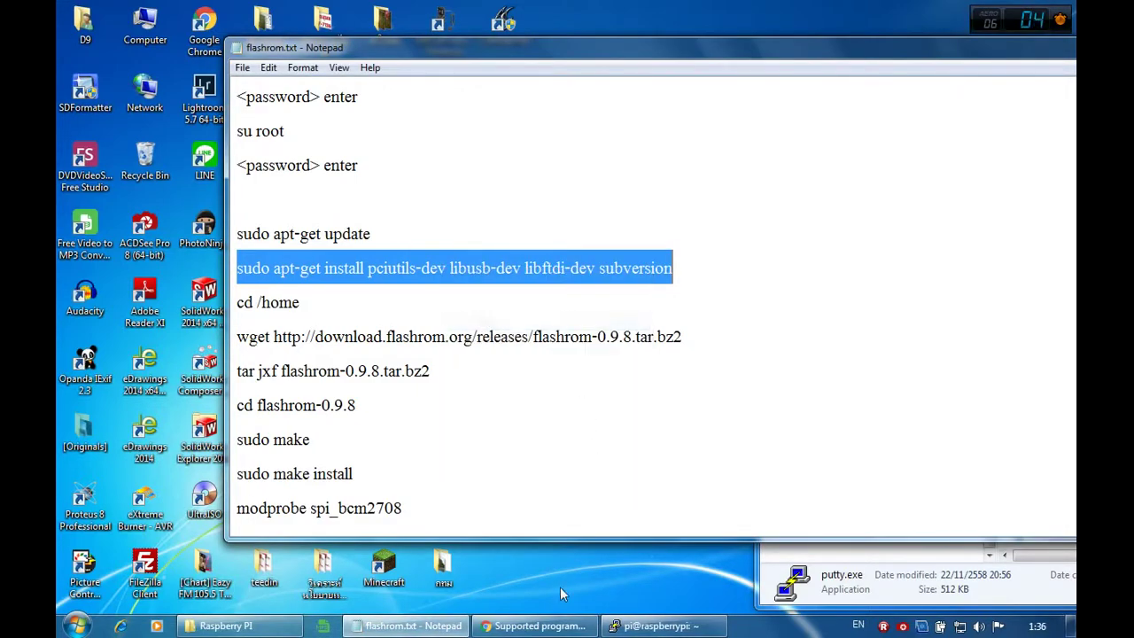
{"action": "left_click", "coordinate": [655, 625]}
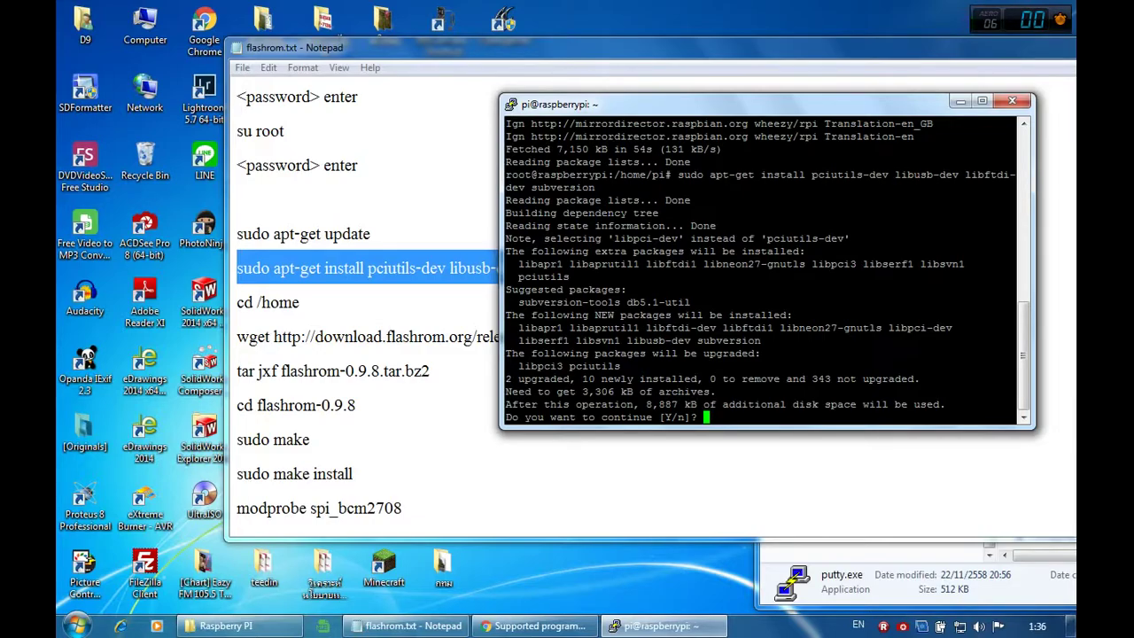
{"action": "type", "text": "y"}
{"action": "key", "text": "Return"}
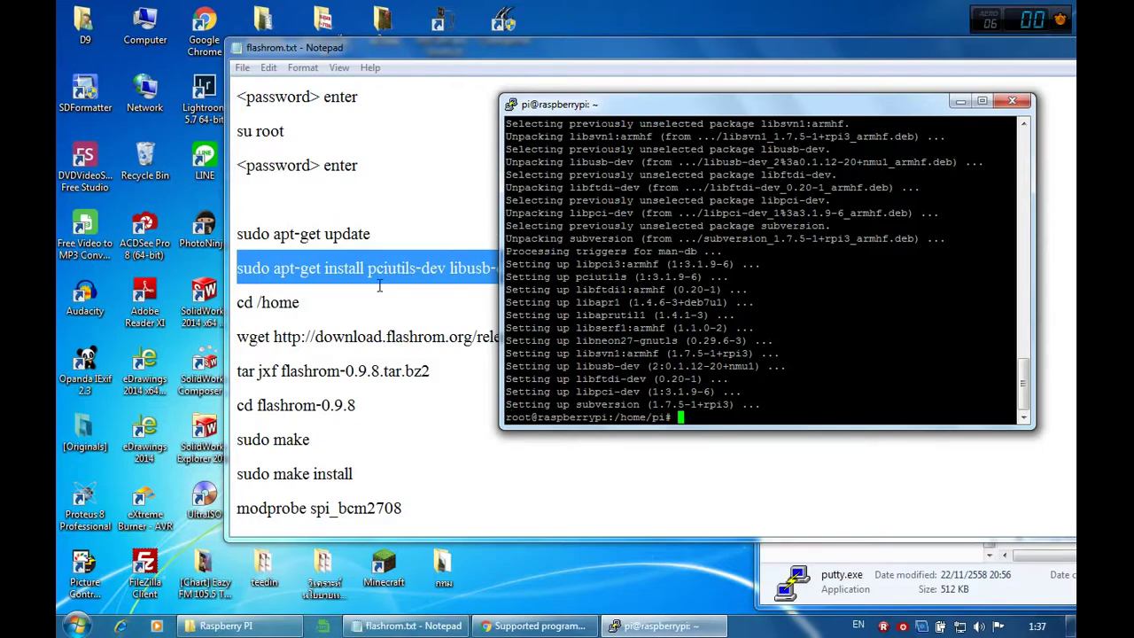
Step: Change to /home and download the flashrom-0.9.8 tarball with wget
{"action": "left_click", "coordinate": [310, 304]}
{"action": "left_click_drag", "start_coordinate": [310, 305], "coordinate": [236, 305]}
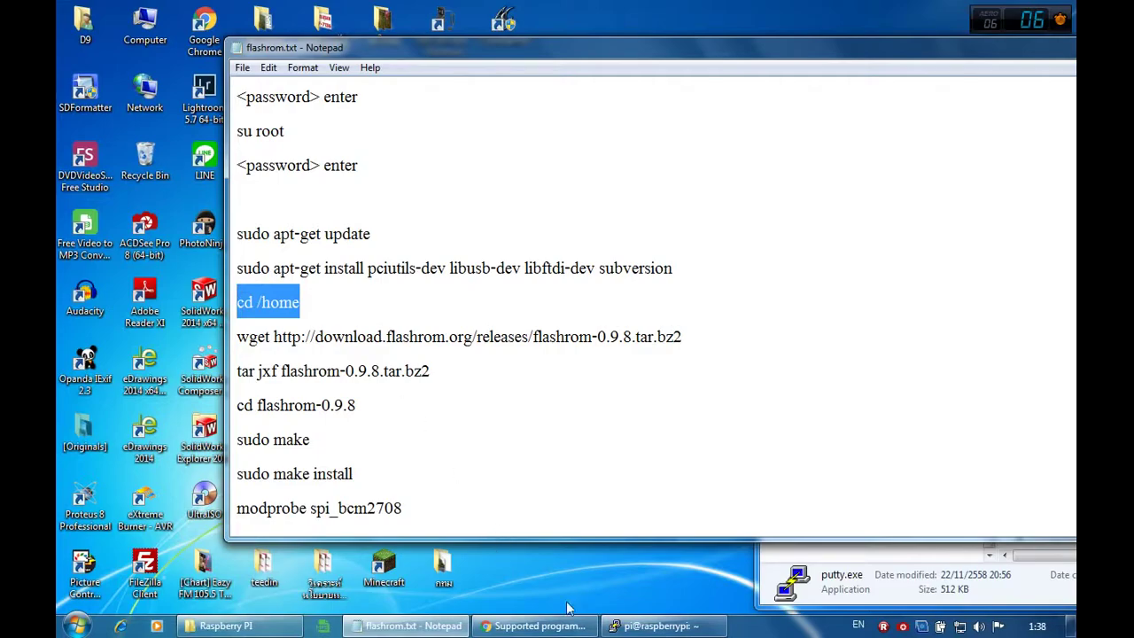
{"action": "left_click", "coordinate": [634, 629]}
{"action": "key", "text": "shift+Insert"}
{"action": "key", "text": "Return"}
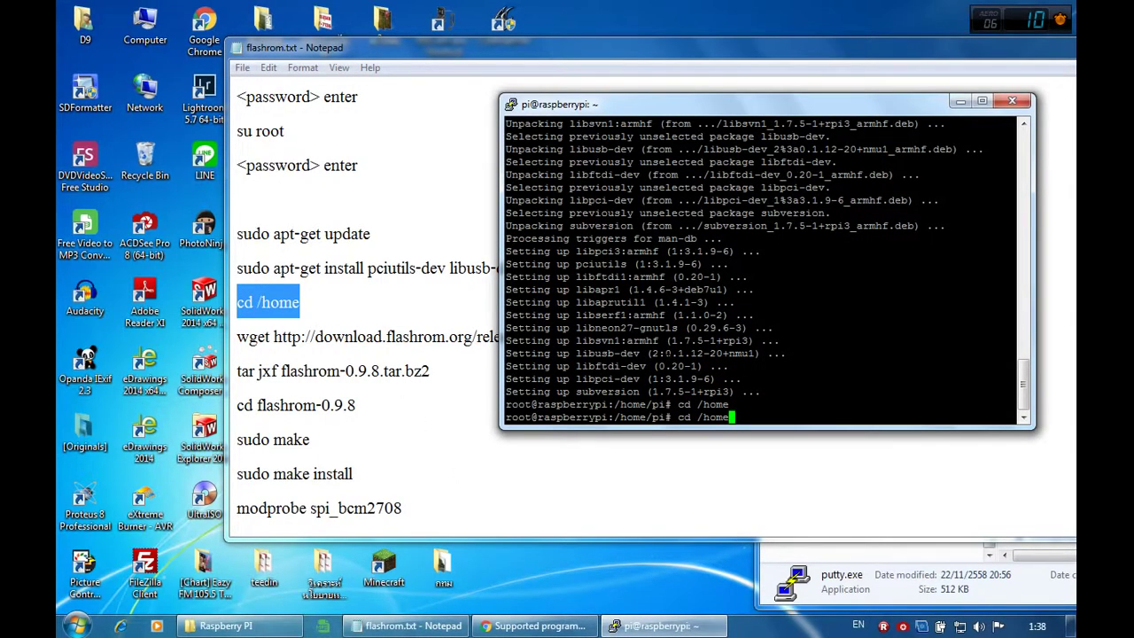
{"action": "left_click", "coordinate": [481, 348]}
{"action": "left_click_drag", "start_coordinate": [707, 337], "coordinate": [238, 328]}
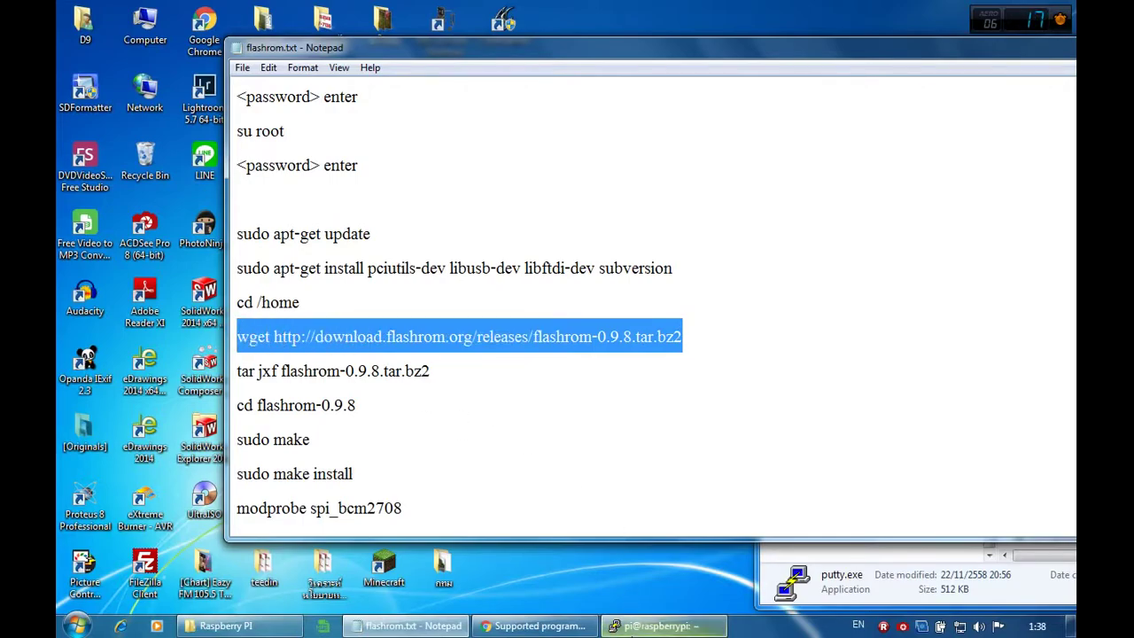
{"action": "left_click", "coordinate": [655, 625]}
{"action": "key", "text": "shift+Insert"}
{"action": "key", "text": "Return"}
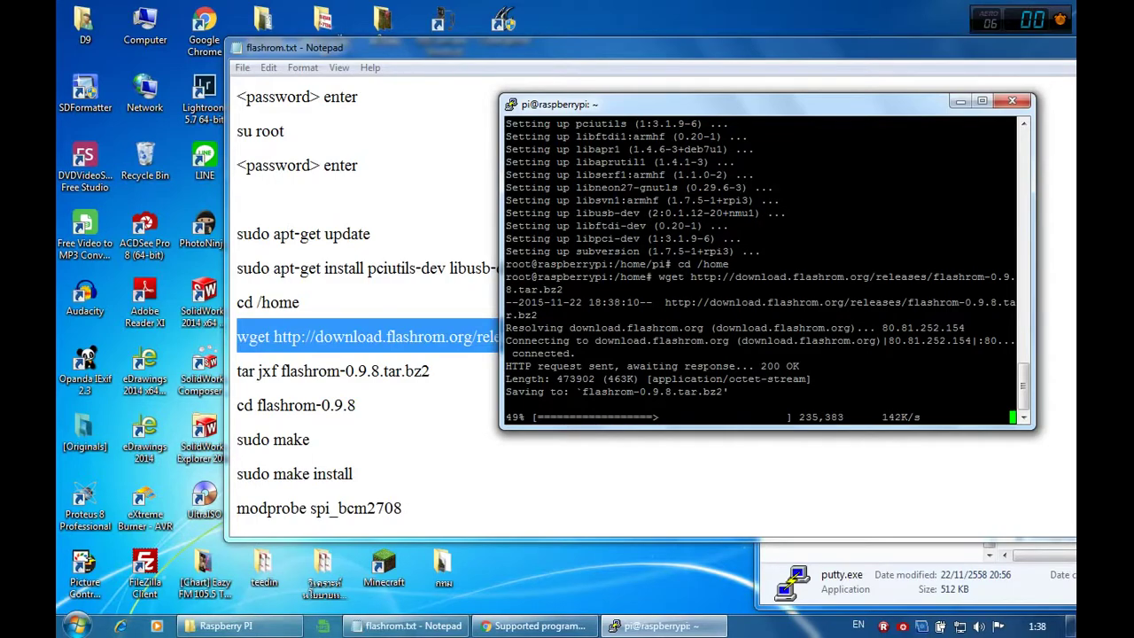
Step: Extract the flashrom archive with tar jxf and enter the flashrom-0.9.8 folder
{"action": "left_click", "coordinate": [437, 371]}
{"action": "left_click_drag", "start_coordinate": [436, 371], "coordinate": [234, 373]}
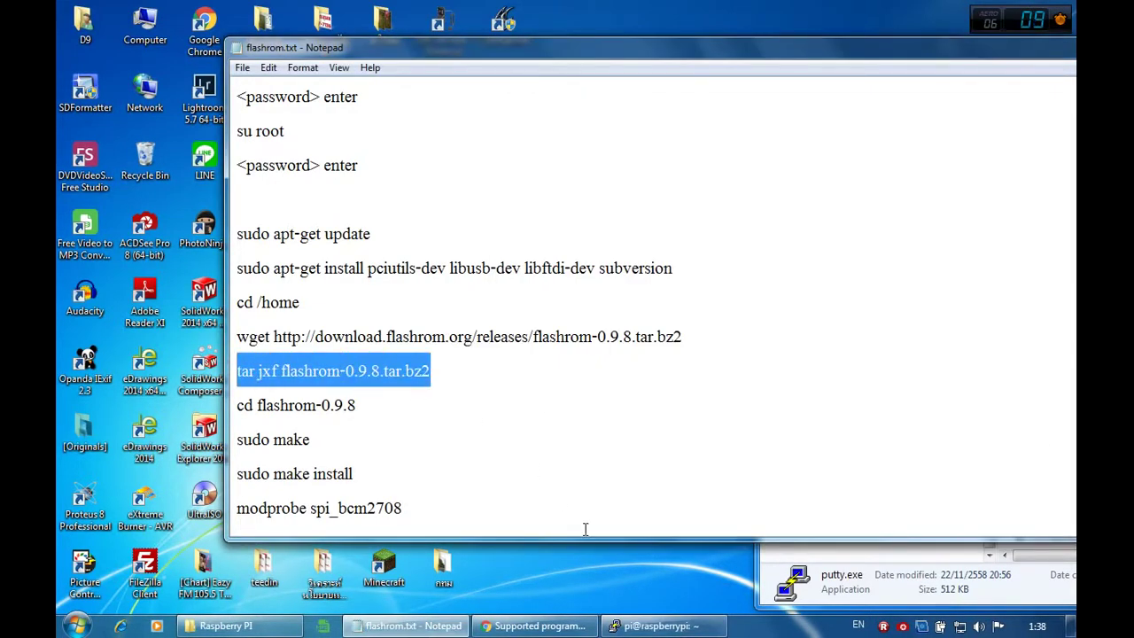
{"action": "left_click", "coordinate": [632, 626]}
{"action": "key", "text": "shift+Insert"}
{"action": "key", "text": "Return"}
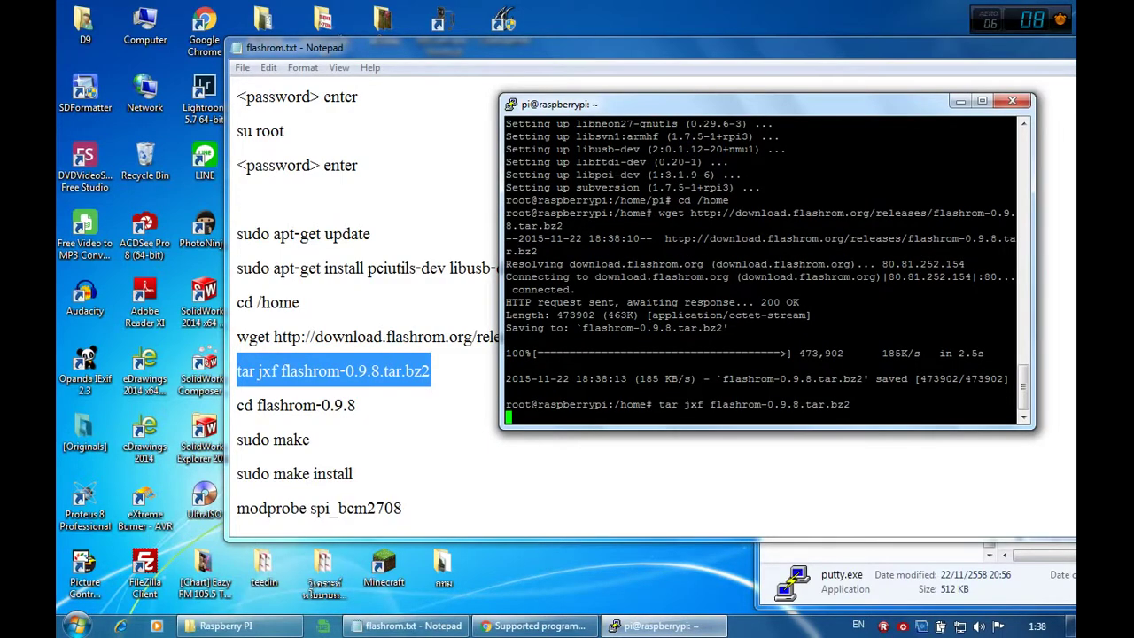
{"action": "left_click", "coordinate": [366, 405]}
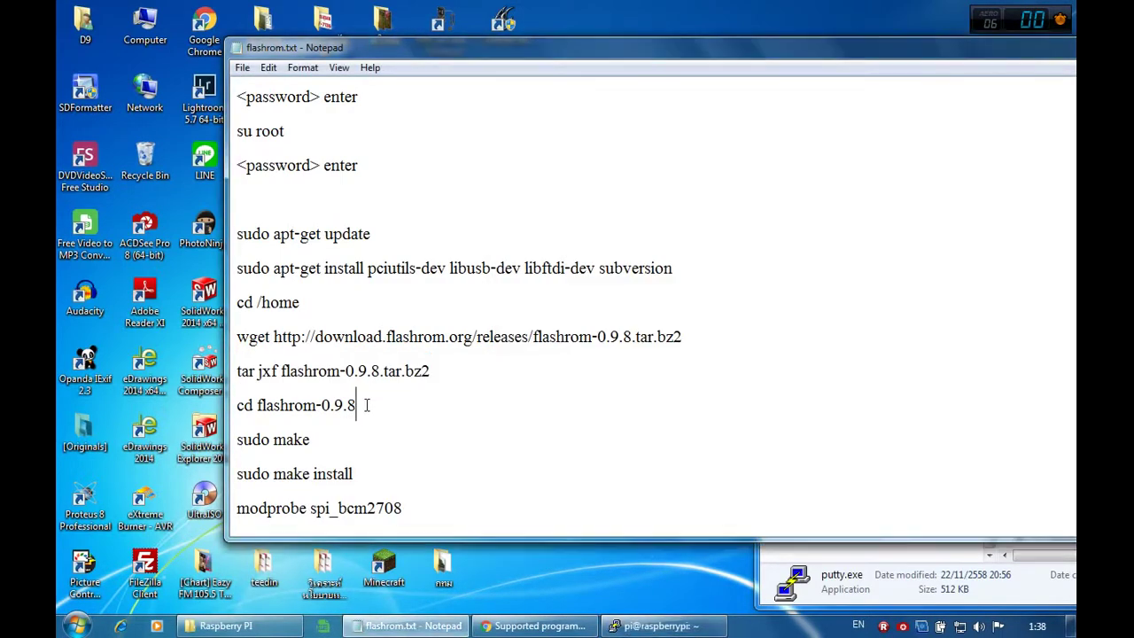
{"action": "left_click_drag", "start_coordinate": [357, 405], "coordinate": [233, 405]}
{"action": "key", "text": "ctrl+c"}
{"action": "left_click", "coordinate": [656, 626]}
{"action": "key", "text": "shift+Insert"}
{"action": "key", "text": "Return"}
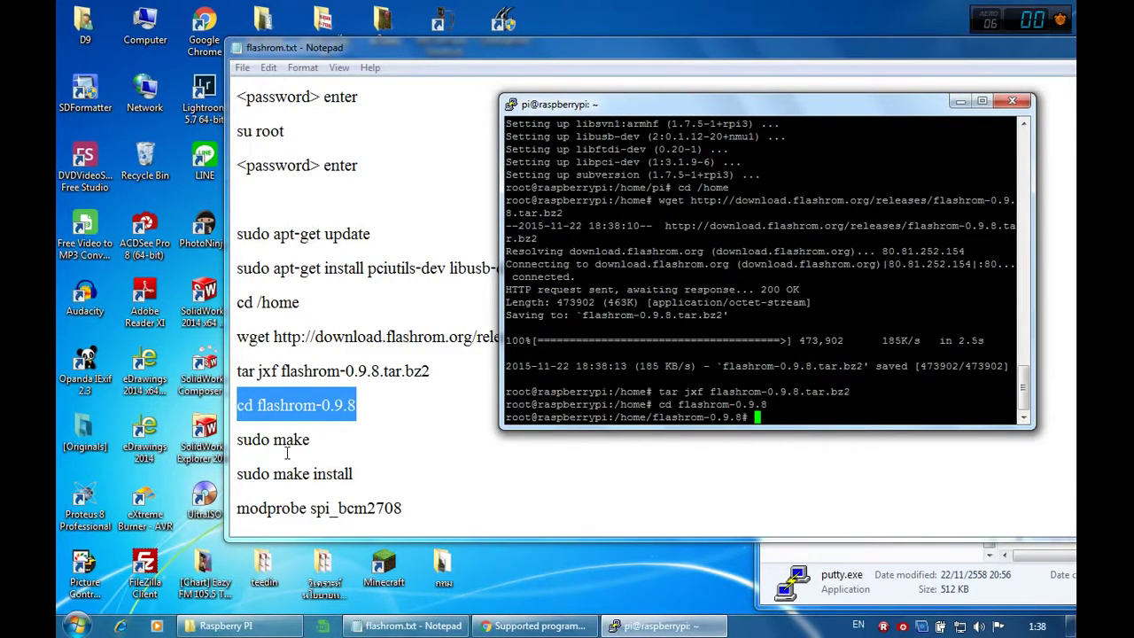
Step: Start compiling flashrom with sudo make, pasted from the notes
{"action": "left_click", "coordinate": [307, 439]}
{"action": "left_click_drag", "start_coordinate": [309, 440], "coordinate": [234, 440]}
{"action": "key", "text": "ctrl+c"}
{"action": "left_click", "coordinate": [656, 625]}
{"action": "key", "text": "shift+Insert"}
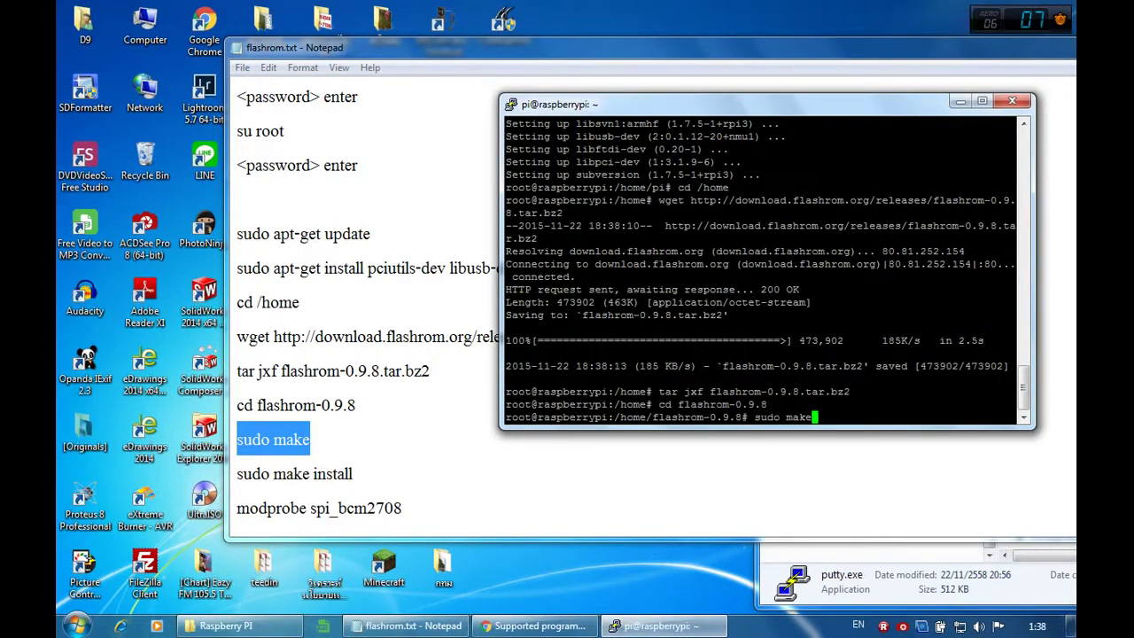
{"action": "key", "text": "Return"}
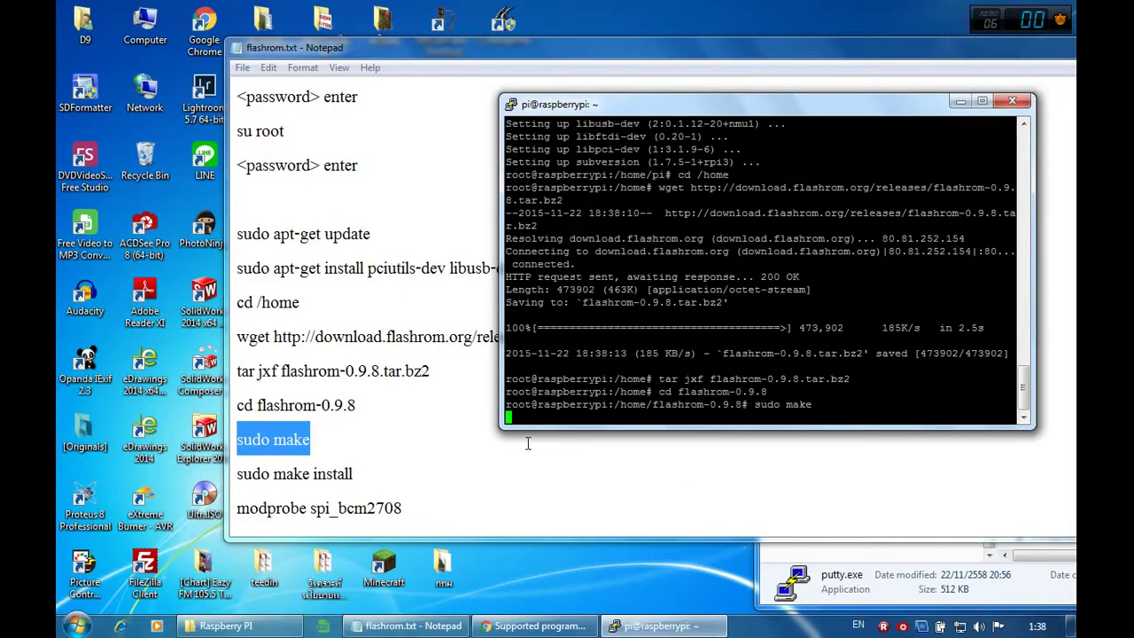
{"action": "left_click", "coordinate": [549, 441]}
{"action": "left_click_drag", "start_coordinate": [354, 473], "coordinate": [239, 481]}
{"action": "key", "text": "ctrl+c"}
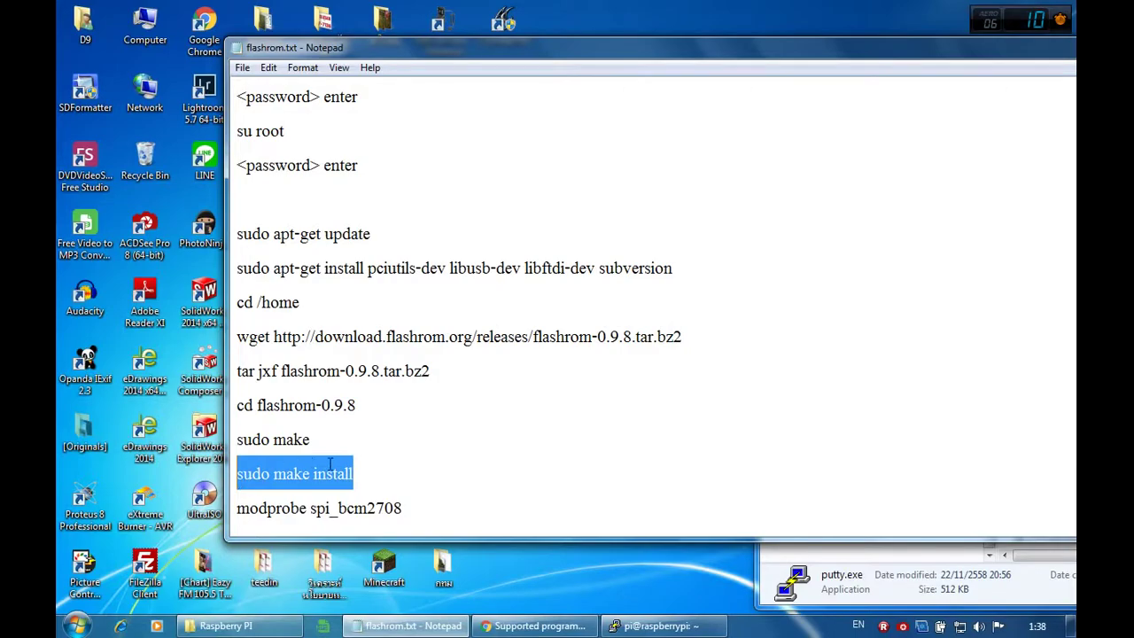
Step: Return to the Pi terminal and let the flashrom build run
{"action": "left_click", "coordinate": [664, 625]}
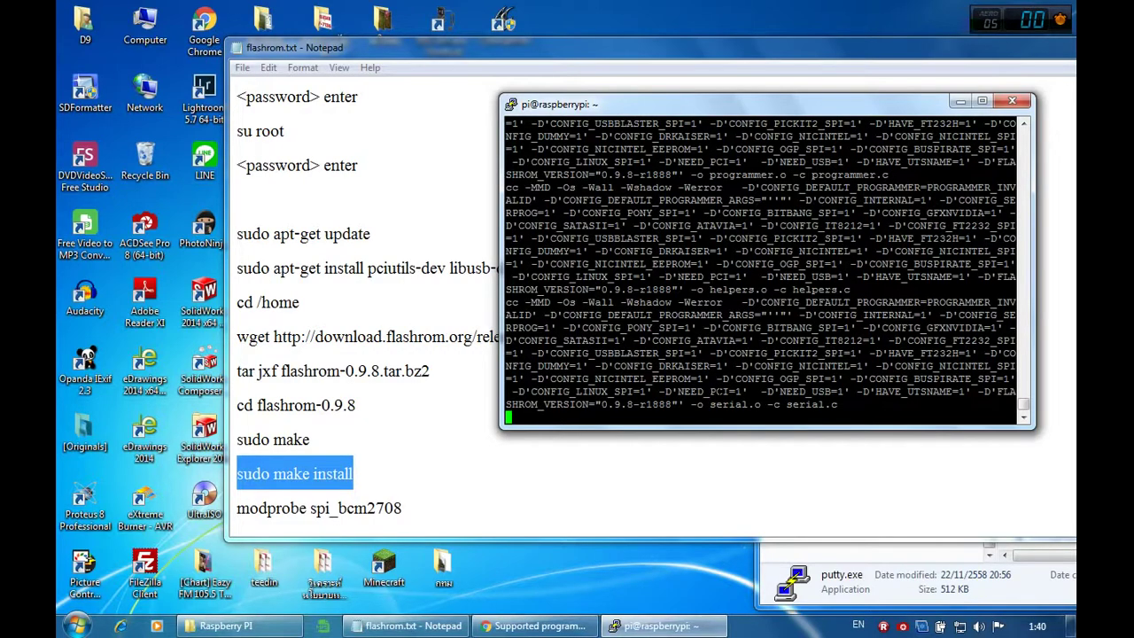
Step: Install flashrom with sudo make install and load the spi_bcm2708 module with modprobe
{"action": "type", "text": "s"}
{"action": "type", "text": "udo make install"}
{"action": "key", "text": "Return"}
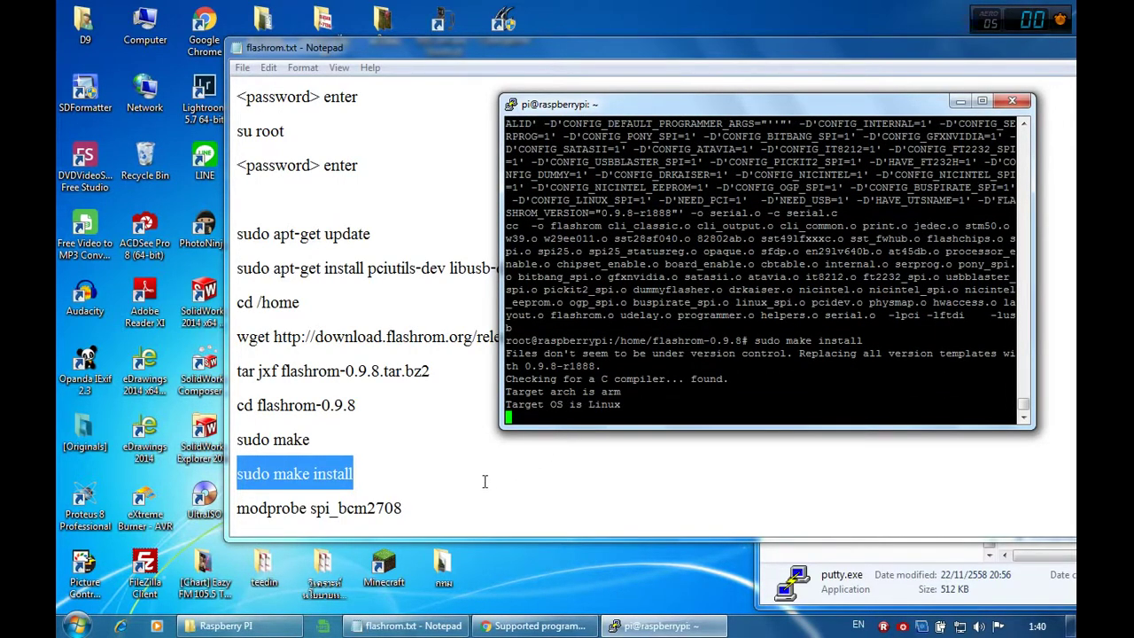
{"action": "left_click", "coordinate": [413, 507]}
{"action": "left_click_drag", "start_coordinate": [412, 507], "coordinate": [238, 518]}
{"action": "key", "text": "ctrl+c"}
{"action": "left_click", "coordinate": [655, 625]}
{"action": "key", "text": "shift+Insert"}
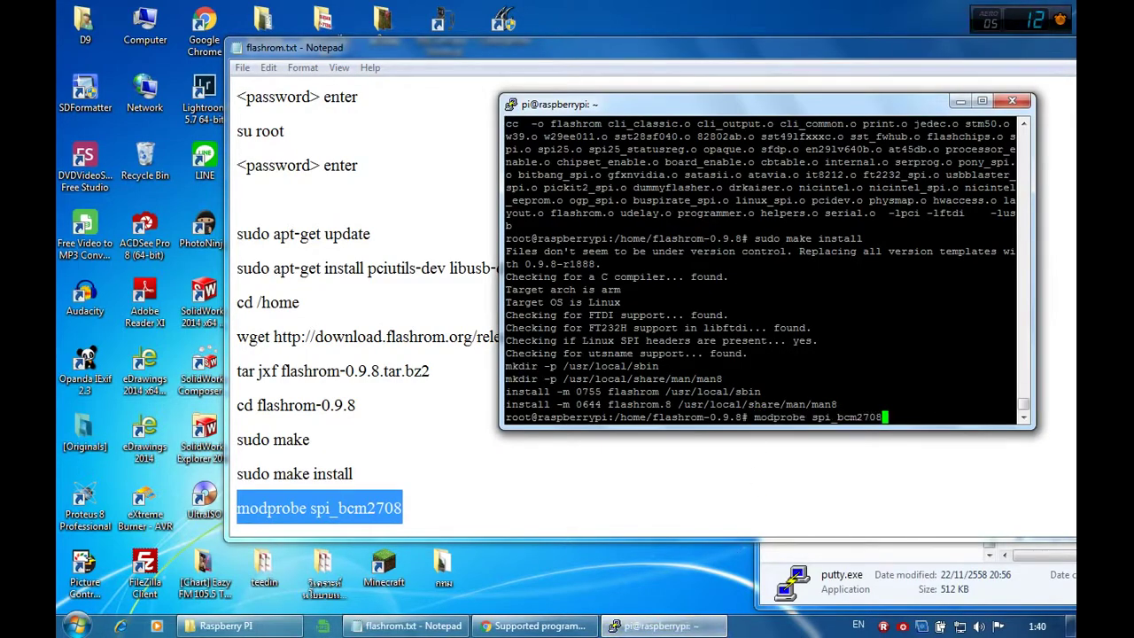
{"action": "key", "text": "Return"}
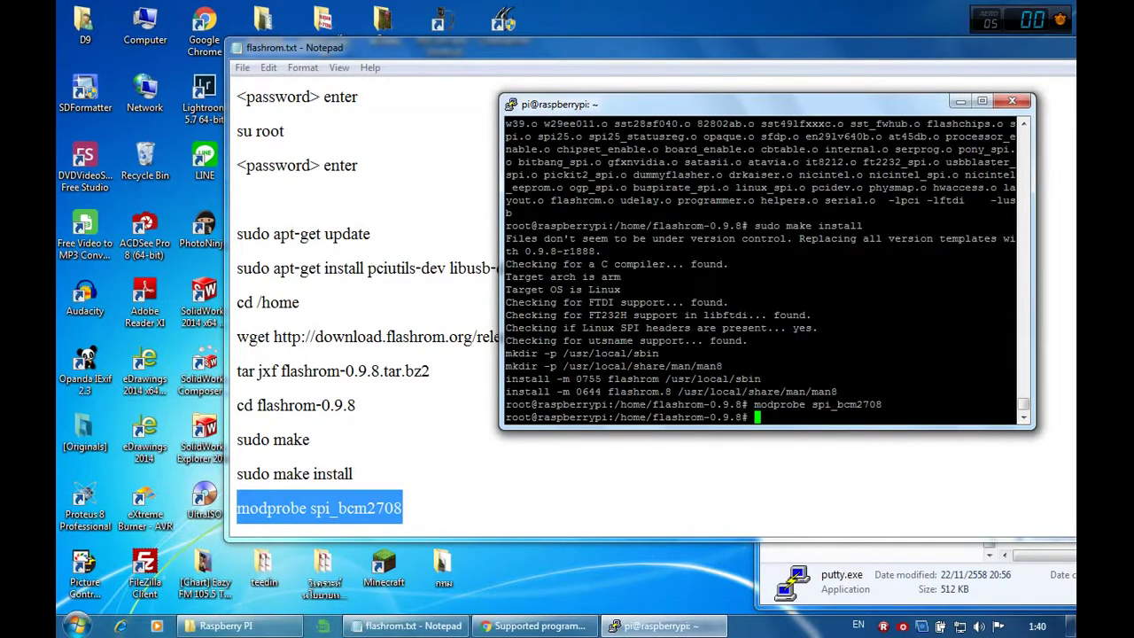
Step: Select the first flashrom probe command in the notes
{"action": "left_click", "coordinate": [466, 473]}
{"action": "scroll", "coordinate": [465, 473], "scroll_direction": "down", "scroll_amount": 1}
{"action": "scroll", "coordinate": [466, 473], "scroll_direction": "down", "scroll_amount": 1}
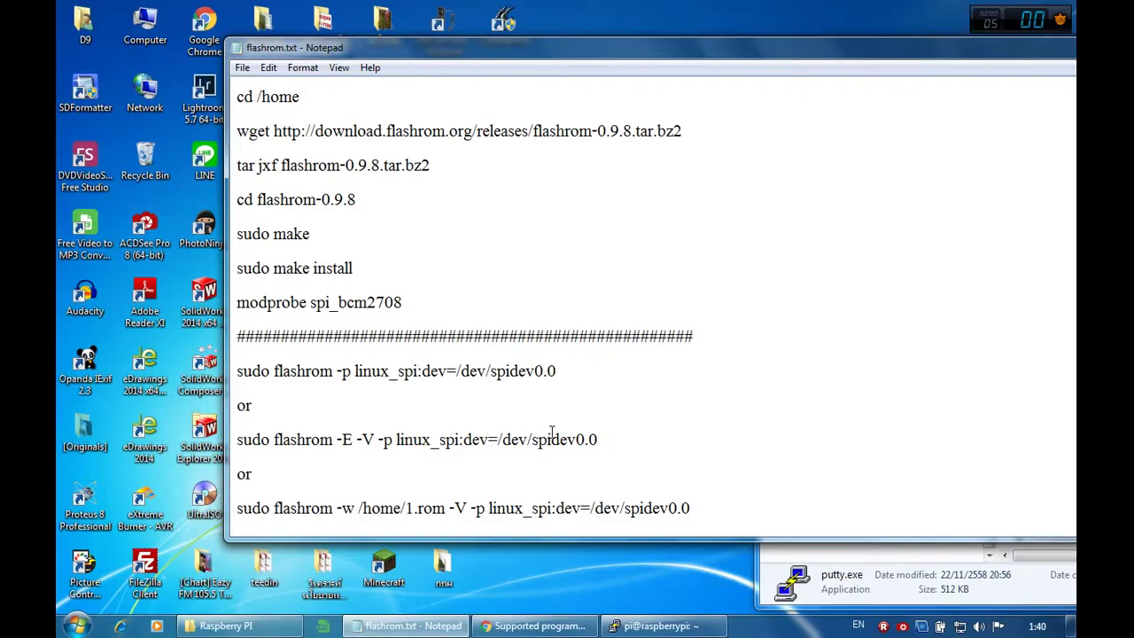
{"action": "mouse_move", "coordinate": [562, 370]}
{"action": "left_mouse_down"}
{"action": "mouse_move", "coordinate": [245, 371]}
{"action": "mouse_move", "coordinate": [556, 374]}
{"action": "left_mouse_up"}
{"action": "left_click", "coordinate": [246, 371]}
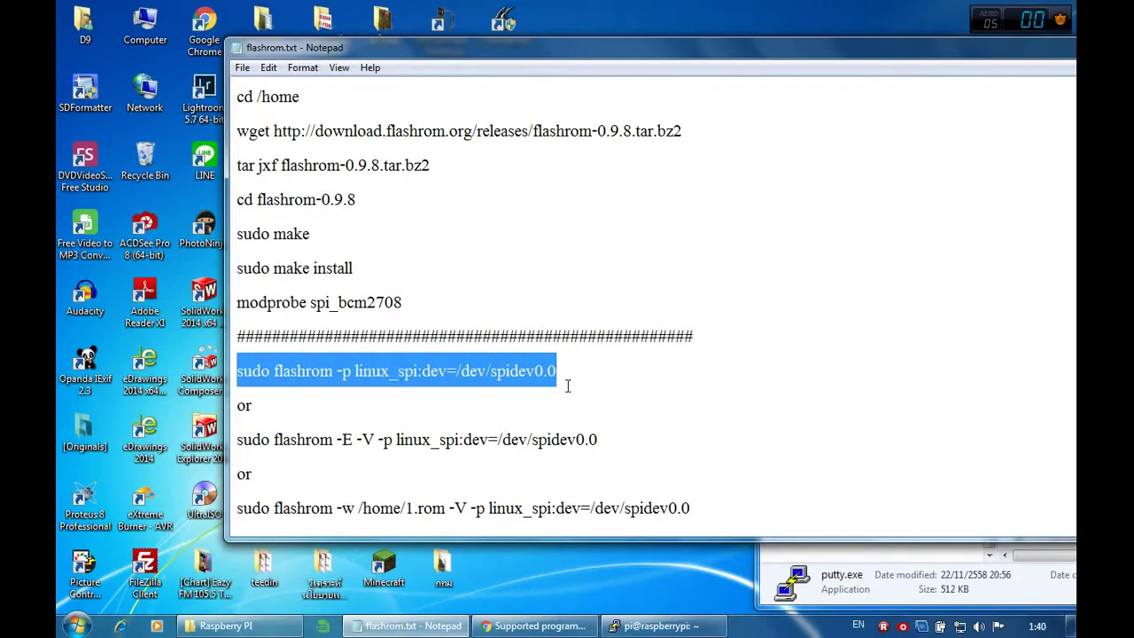
{"action": "left_click", "coordinate": [660, 625]}
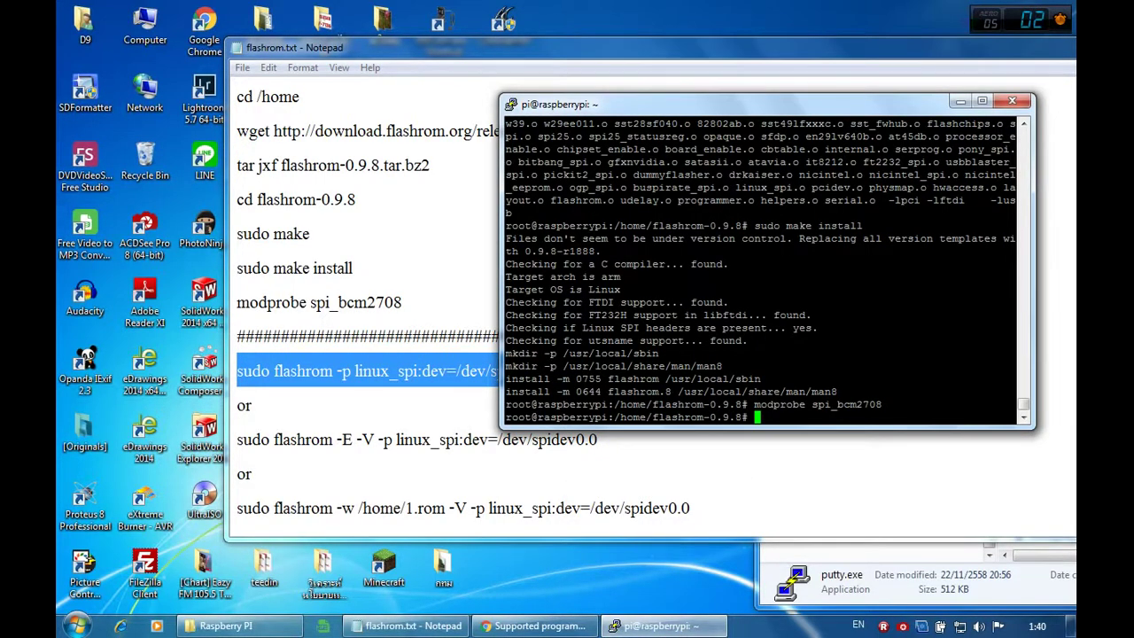
{"action": "right_click", "coordinate": [748, 315]}
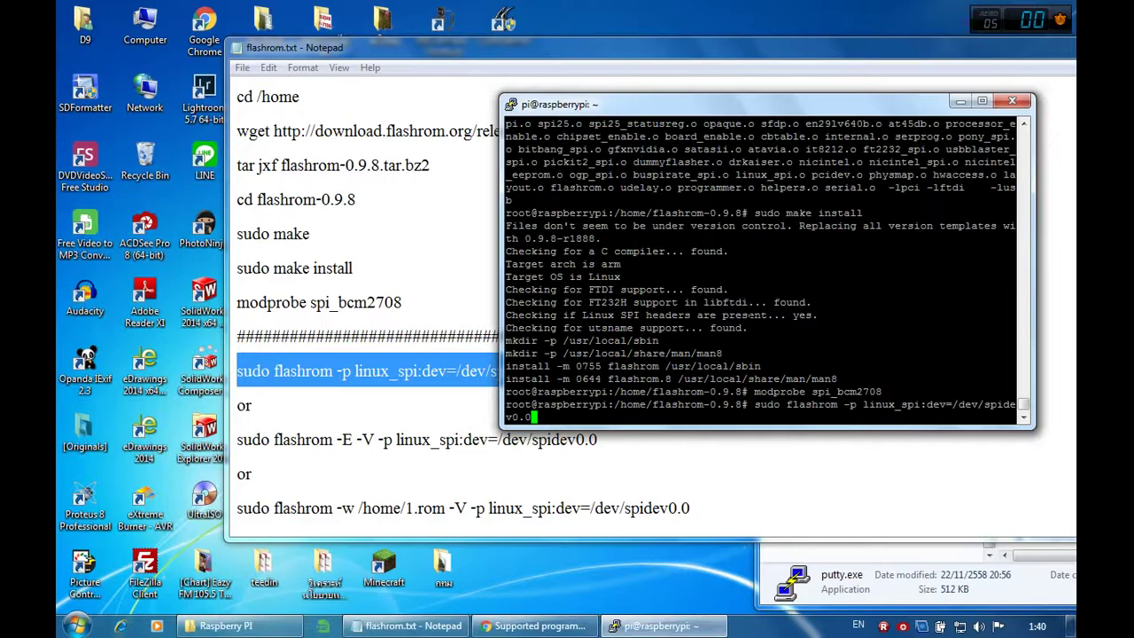
{"action": "key", "text": "Return"}
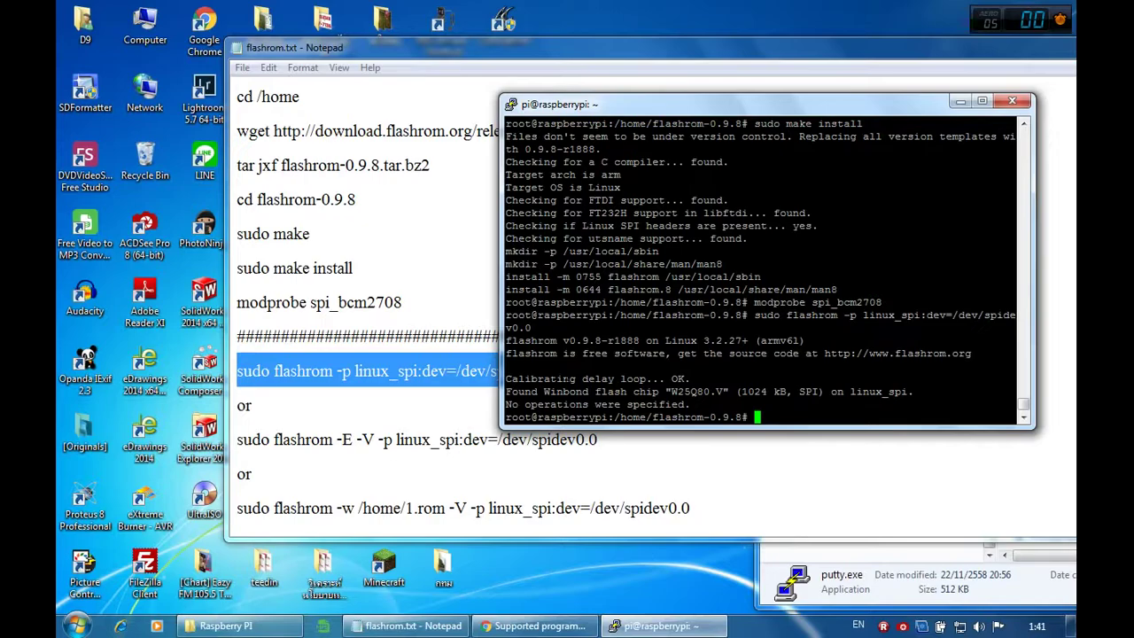
{"action": "left_click_drag", "start_coordinate": [670, 379], "coordinate": [690, 378]}
{"action": "left_click_drag", "start_coordinate": [671, 391], "coordinate": [709, 391]}
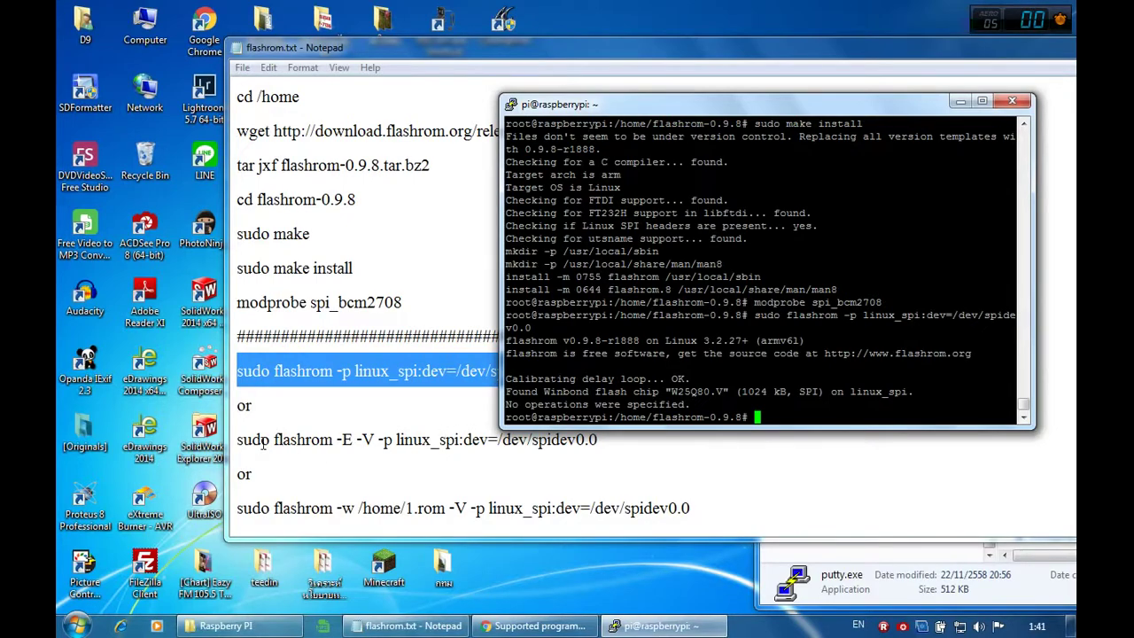
{"action": "left_click", "coordinate": [336, 439]}
{"action": "scroll", "coordinate": [483, 419], "scroll_direction": "down", "scroll_amount": 1}
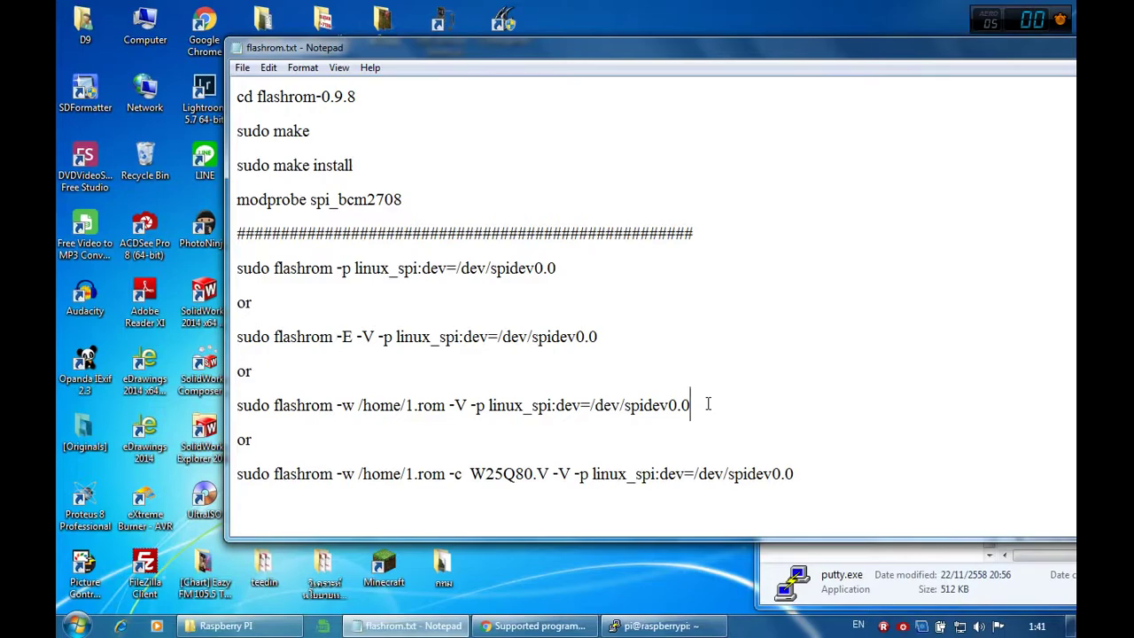
{"action": "left_click", "coordinate": [336, 337]}
{"action": "left_click_drag", "start_coordinate": [357, 336], "coordinate": [375, 337]}
{"action": "left_click", "coordinate": [374, 337]}
{"action": "left_click_drag", "start_coordinate": [598, 338], "coordinate": [235, 345]}
{"action": "scroll", "coordinate": [384, 366], "scroll_direction": "down", "scroll_amount": 1}
{"action": "left_click_drag", "start_coordinate": [704, 305], "coordinate": [240, 304]}
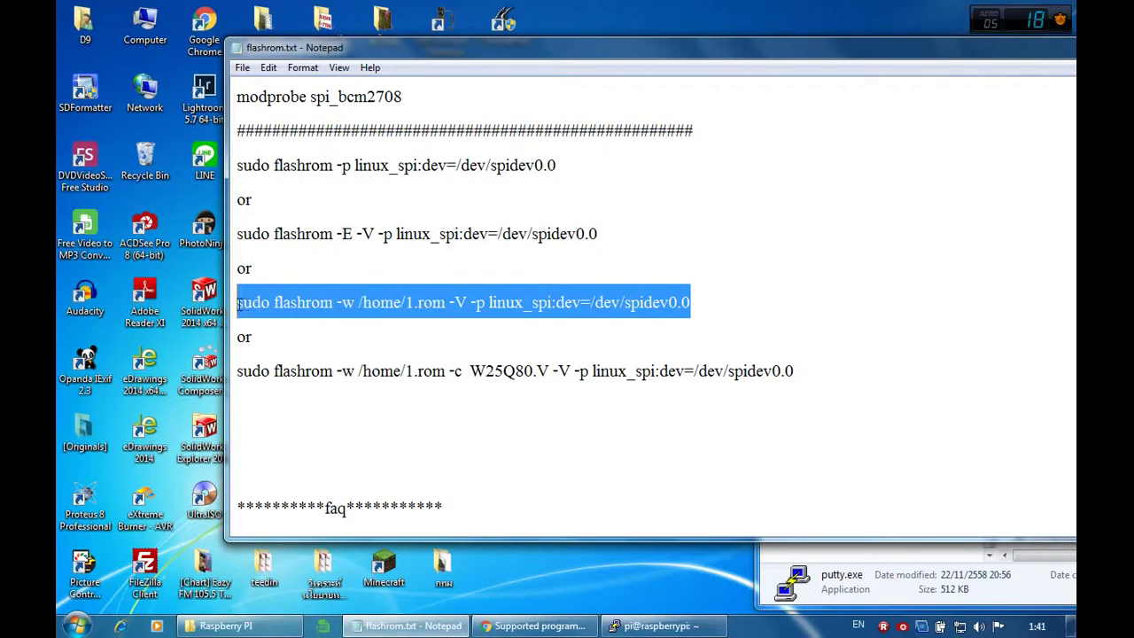
{"action": "left_click", "coordinate": [344, 303]}
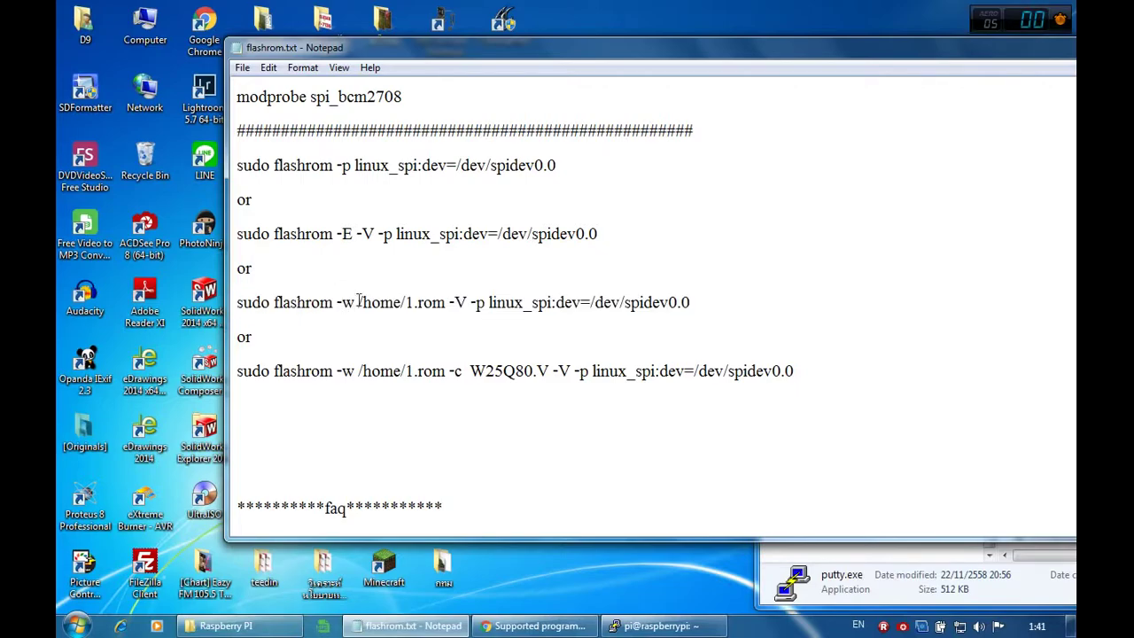
{"action": "left_click_drag", "start_coordinate": [359, 302], "coordinate": [692, 303]}
{"action": "left_click", "coordinate": [472, 303]}
{"action": "left_click", "coordinate": [474, 303]}
{"action": "left_click", "coordinate": [691, 303]}
{"action": "left_click", "coordinate": [655, 623]}
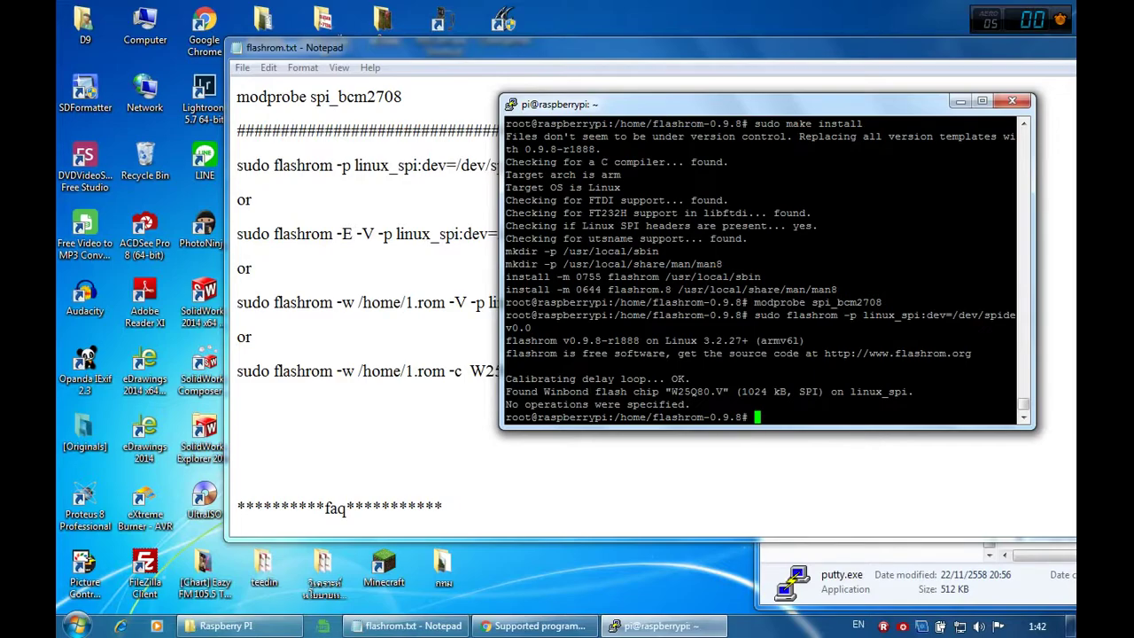
Step: Highlight the detected chip W25Q80.V in the output and in the notes' -c write command
{"action": "left_click_drag", "start_coordinate": [689, 391], "coordinate": [702, 391]}
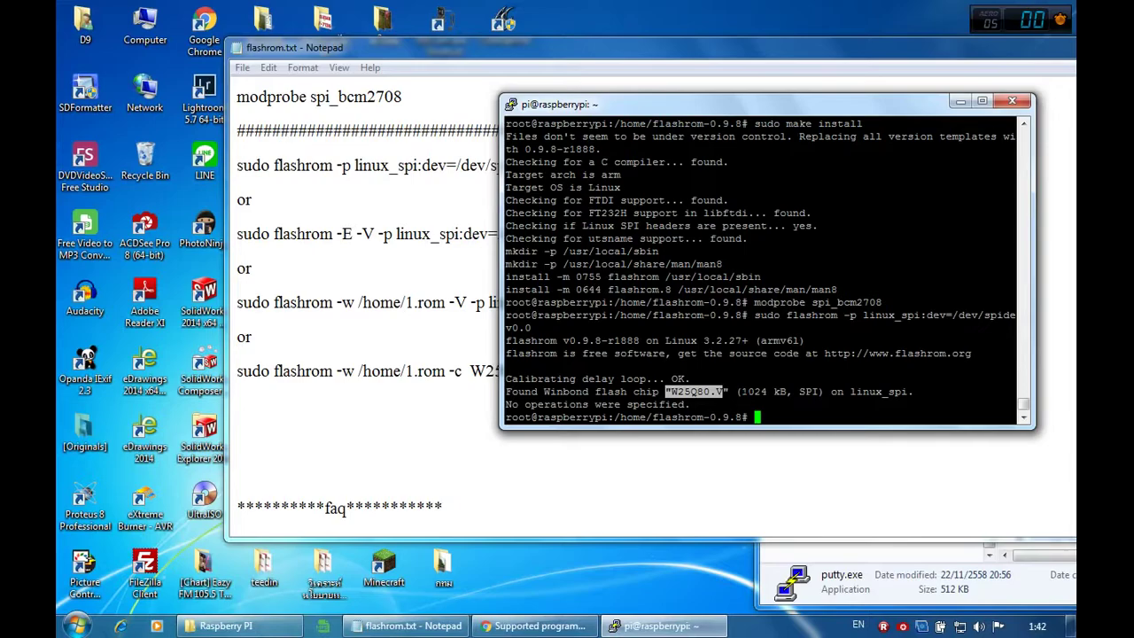
{"action": "left_click", "coordinate": [476, 379]}
{"action": "left_click_drag", "start_coordinate": [450, 373], "coordinate": [545, 371]}
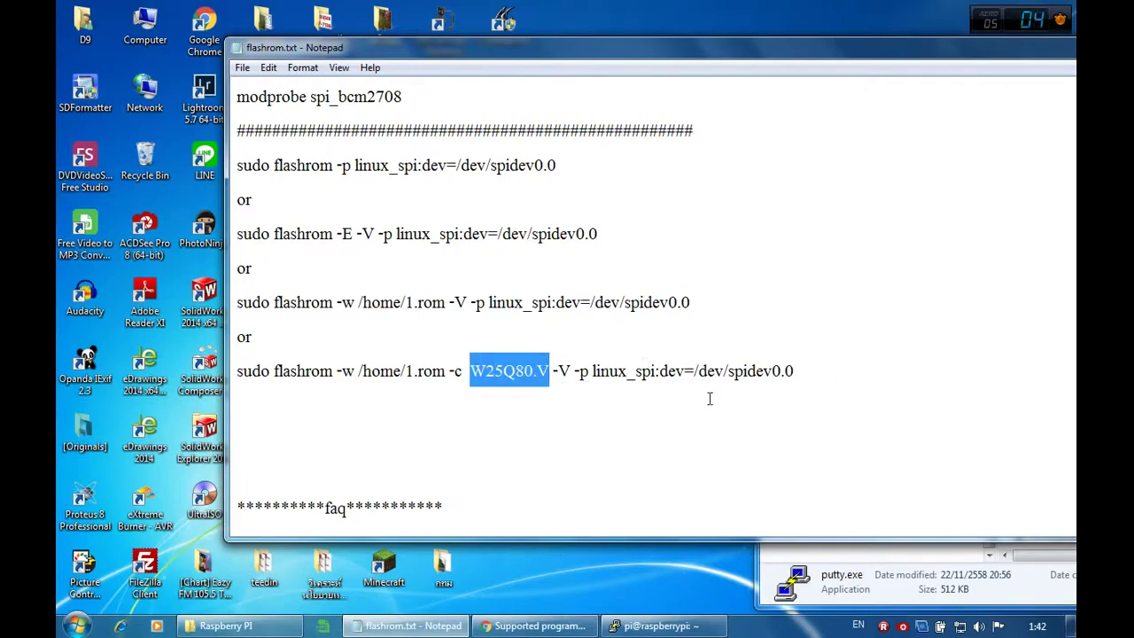
{"action": "left_click", "coordinate": [644, 397]}
{"action": "scroll", "coordinate": [644, 397], "scroll_direction": "down", "scroll_amount": 2}
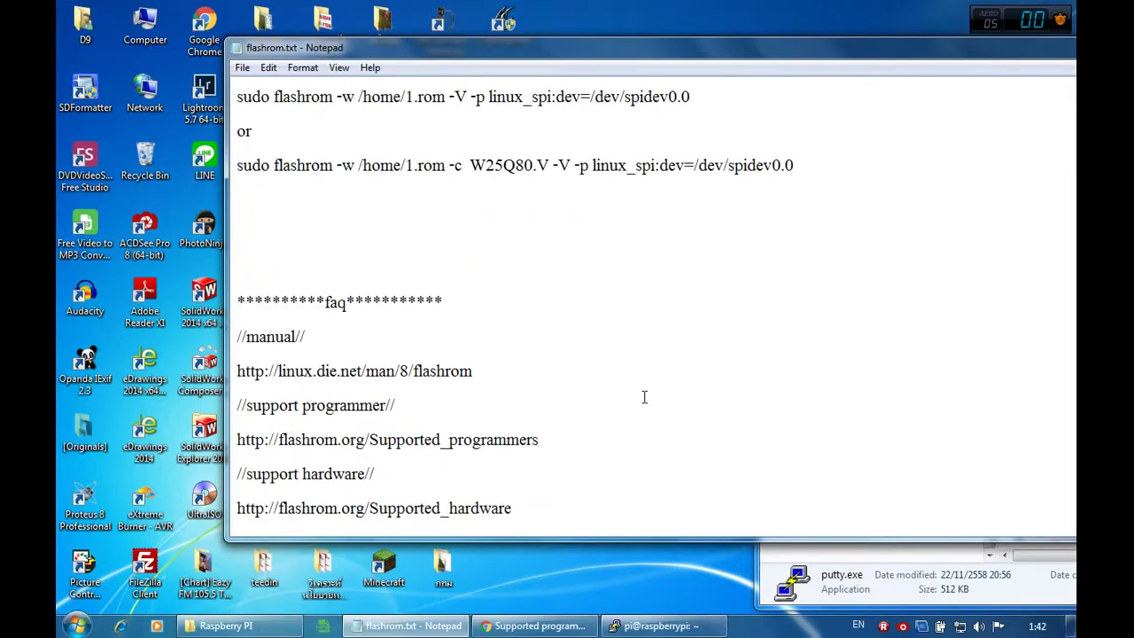
Step: Search Google for a785gm-le in a new Chrome tab
{"action": "scroll", "coordinate": [644, 397], "scroll_direction": "up", "scroll_amount": 1}
{"action": "left_click", "coordinate": [531, 625]}
{"action": "left_click", "coordinate": [542, 14]}
{"action": "type", "text": "a"}
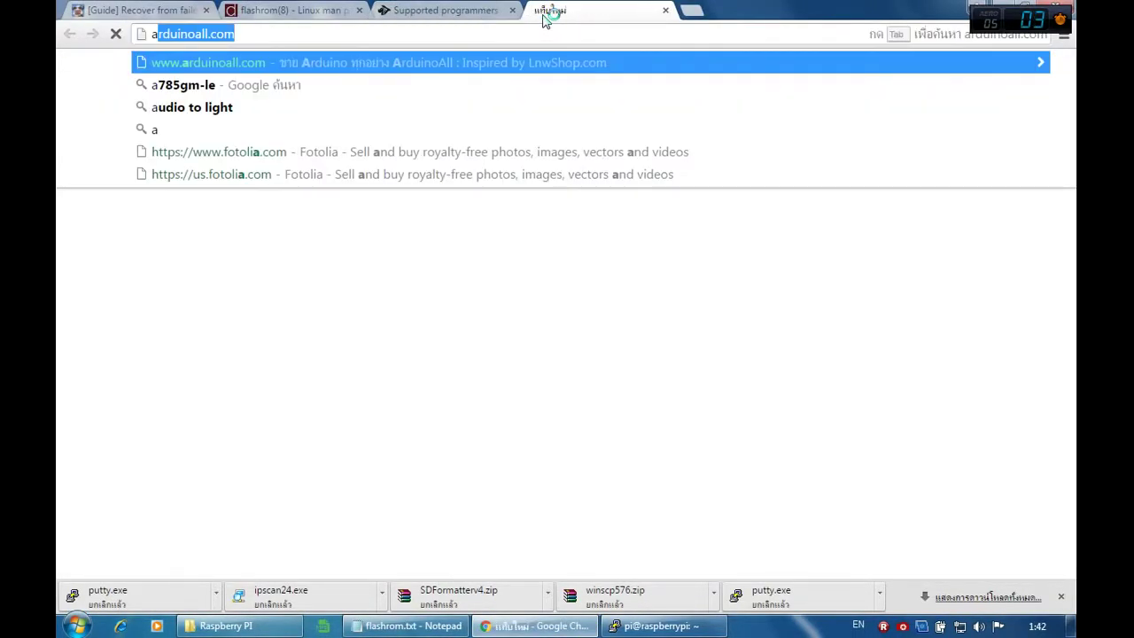
{"action": "type", "text": "785gm-le"}
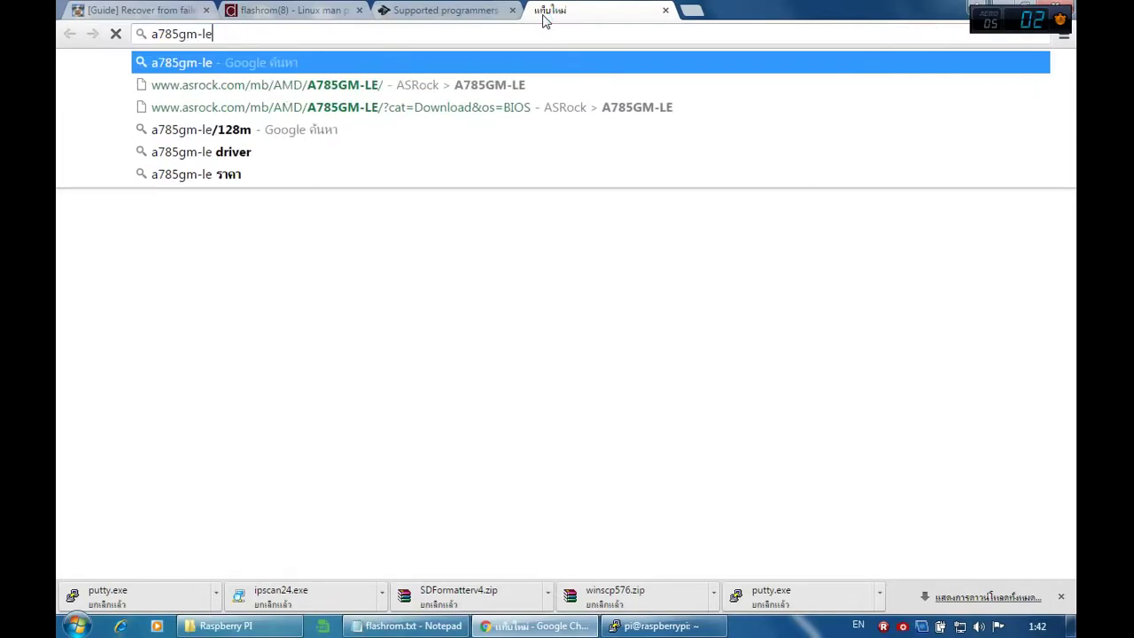
{"action": "key", "text": "Return"}
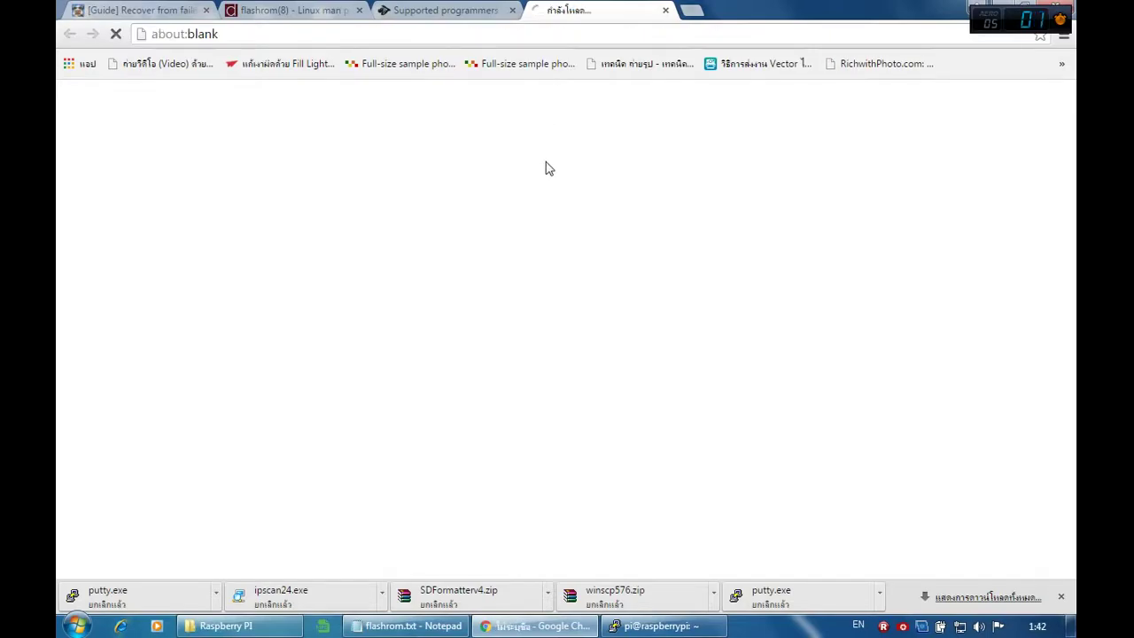
Step: Download the A785GM-LE BIOS 1.30 Instant Flash zip from ASRock's Asia link
{"action": "left_click", "coordinate": [251, 183]}
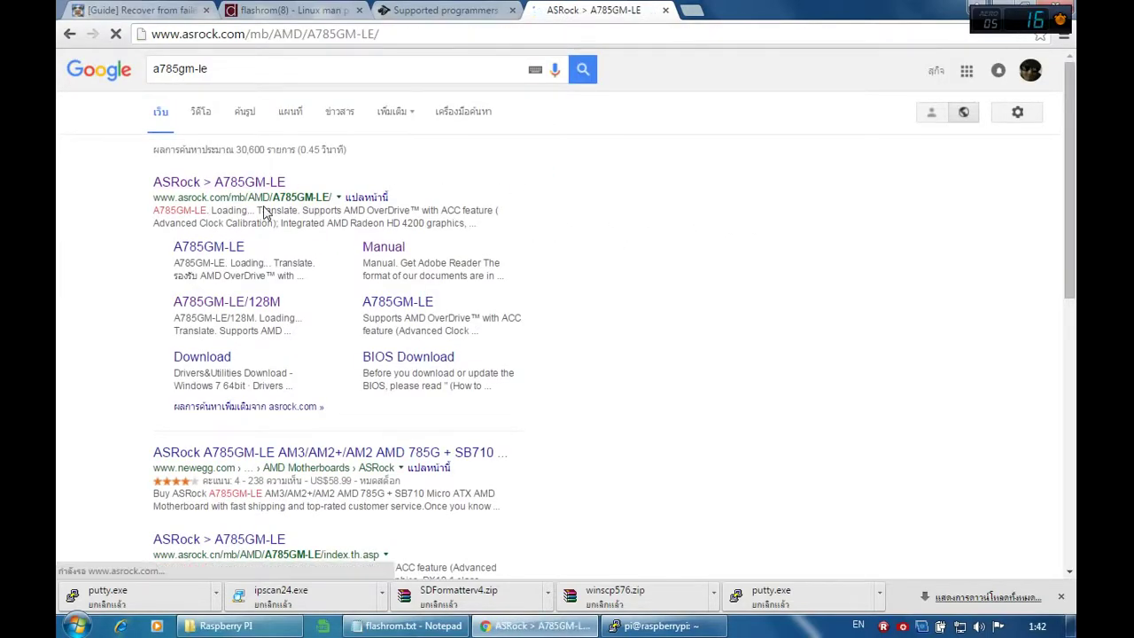
{"action": "left_click", "coordinate": [212, 159]}
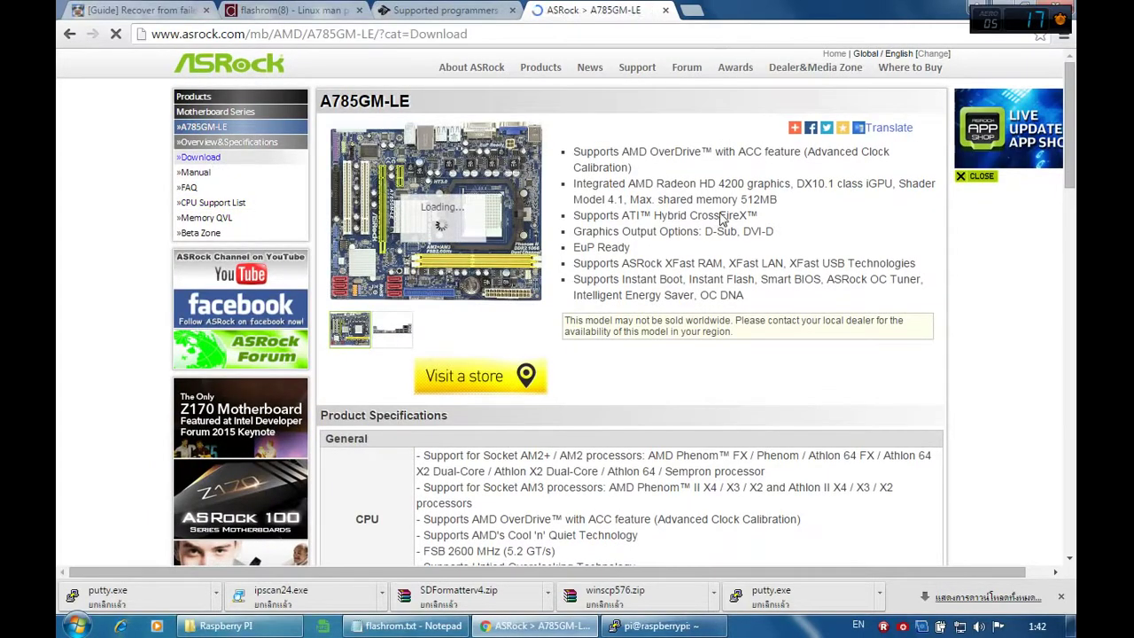
{"action": "left_click", "coordinate": [382, 282]}
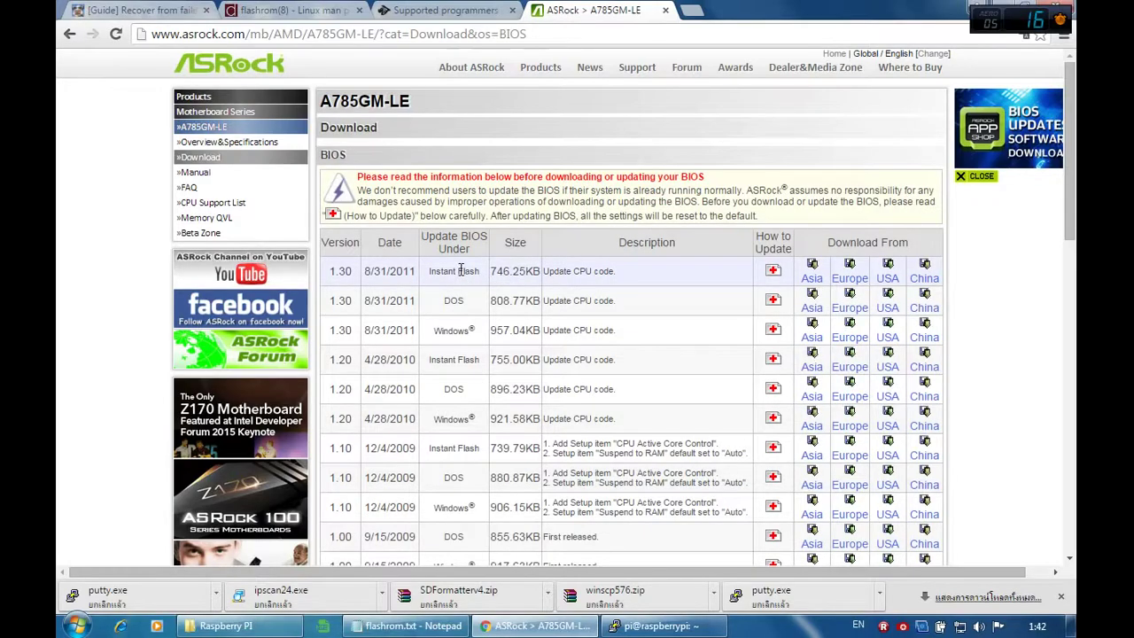
{"action": "left_click", "coordinate": [810, 278]}
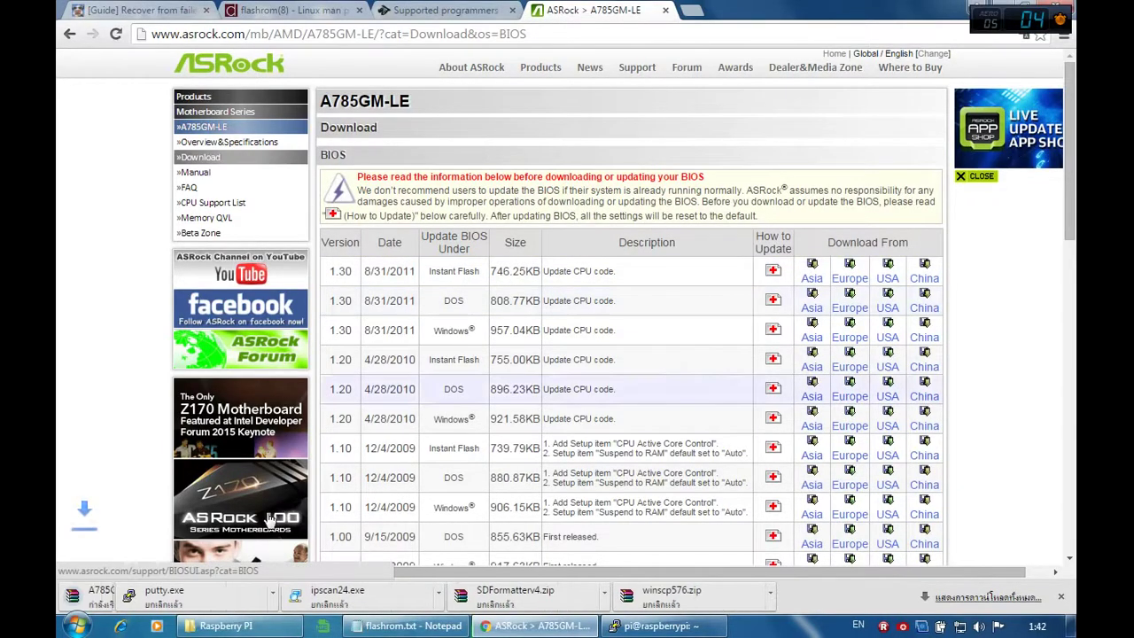
{"action": "left_click", "coordinate": [215, 591]}
{"action": "left_click", "coordinate": [266, 572]}
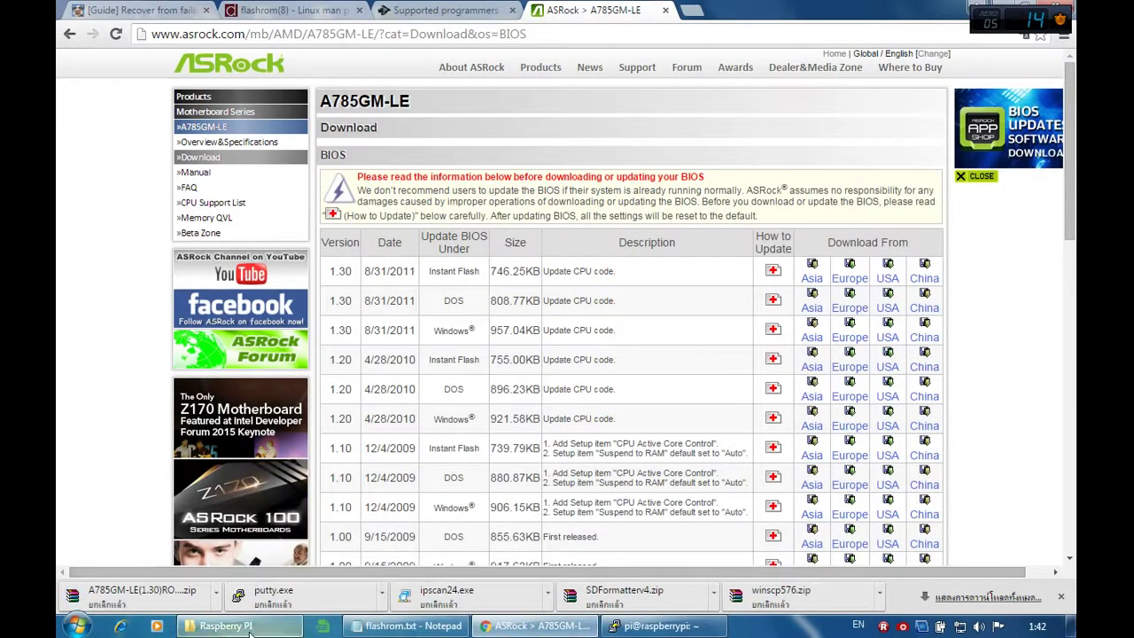
{"action": "left_click", "coordinate": [226, 625]}
Step: Open the downloaded A785GM-LE BIOS zip in 7-Zip to find the A785LE1.30 image
{"action": "left_click_drag", "start_coordinate": [942, 224], "coordinate": [255, 108]}
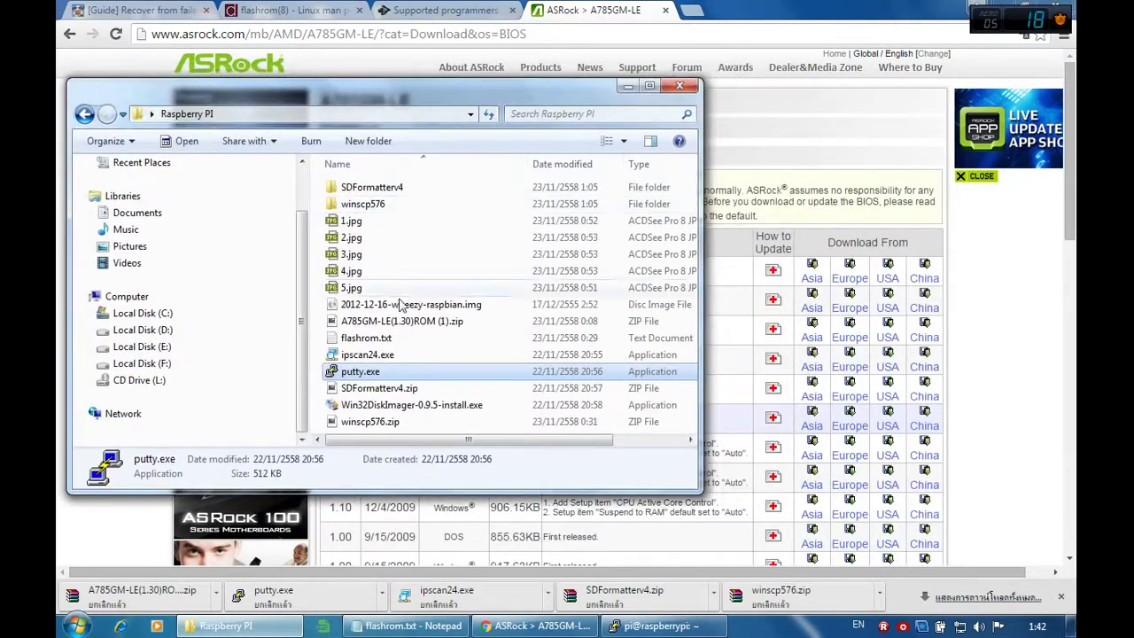
{"action": "left_click", "coordinate": [399, 338]}
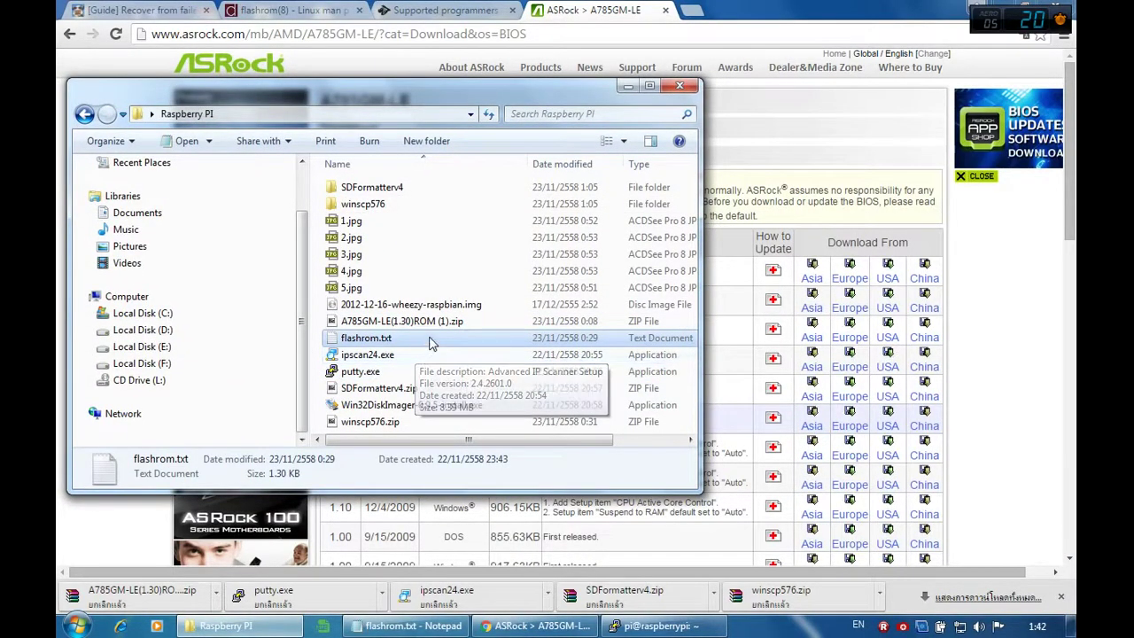
{"action": "left_click", "coordinate": [443, 323]}
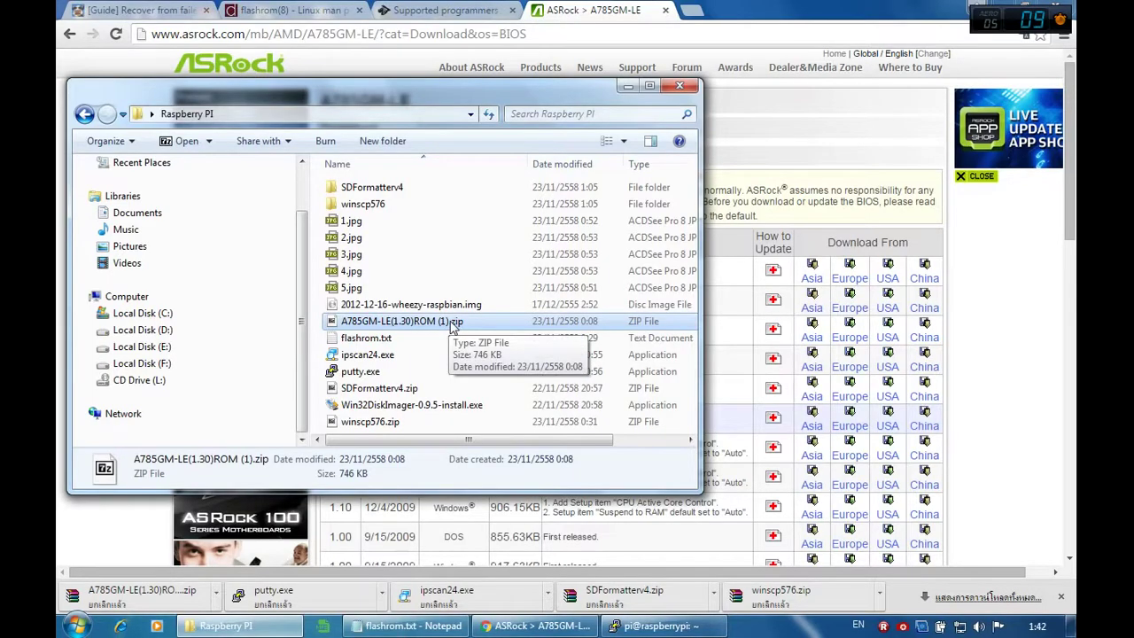
{"action": "double_click", "coordinate": [443, 324]}
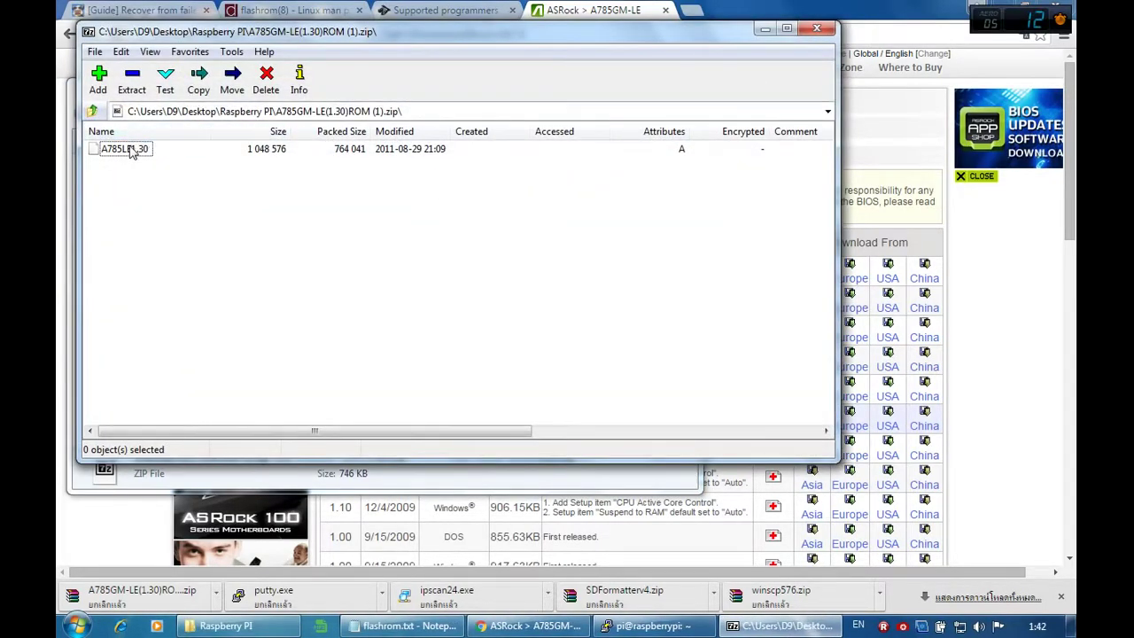
{"action": "left_click", "coordinate": [131, 149]}
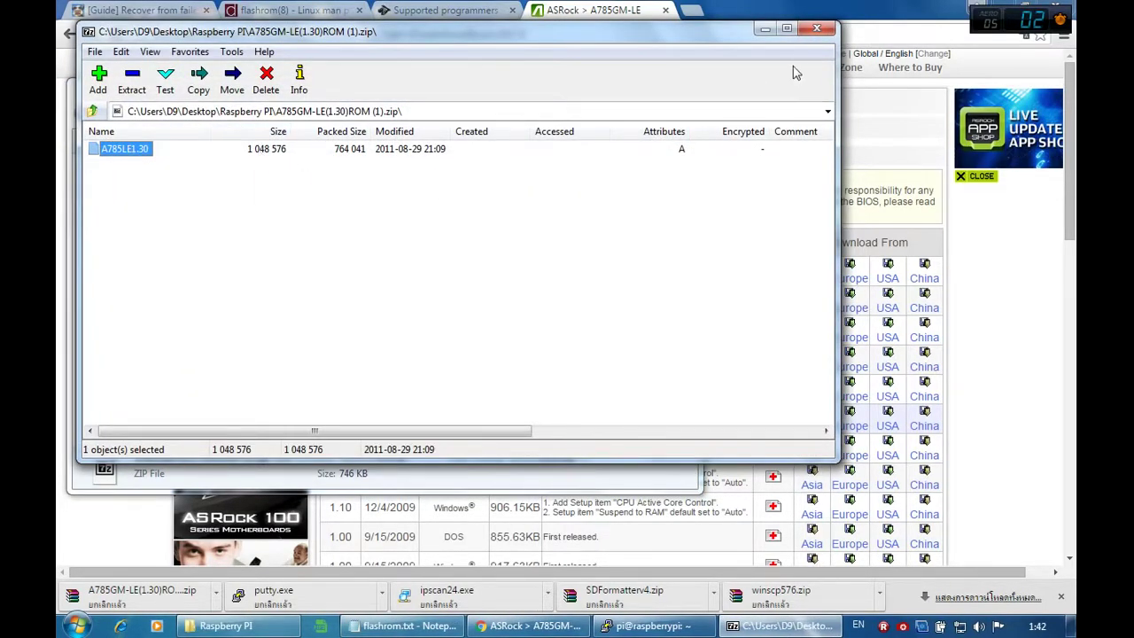
{"action": "left_click", "coordinate": [815, 28]}
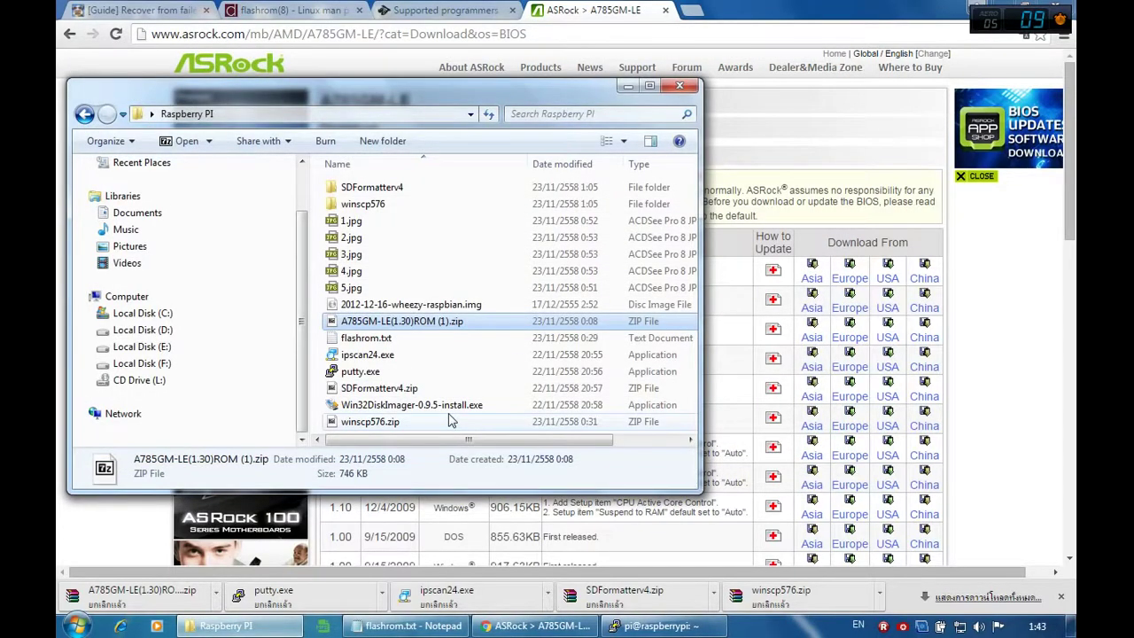
Step: Extract A785LE1.30 from the zip into the Raspberry PI folder and close 7-Zip
{"action": "left_click", "coordinate": [435, 357]}
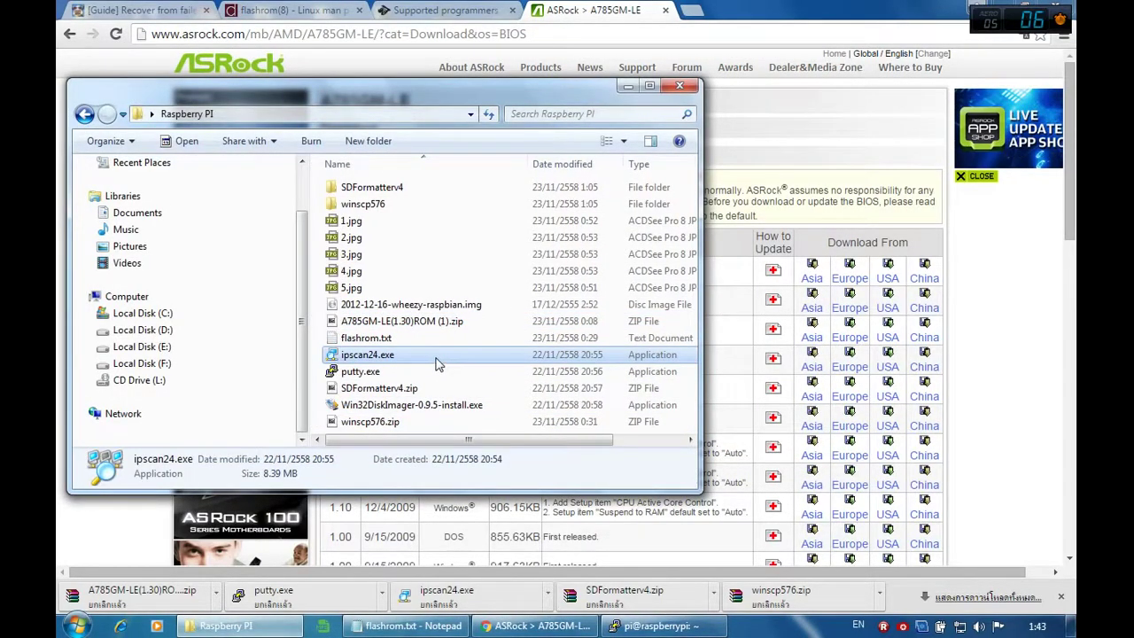
{"action": "left_click", "coordinate": [399, 304]}
{"action": "double_click", "coordinate": [399, 320]}
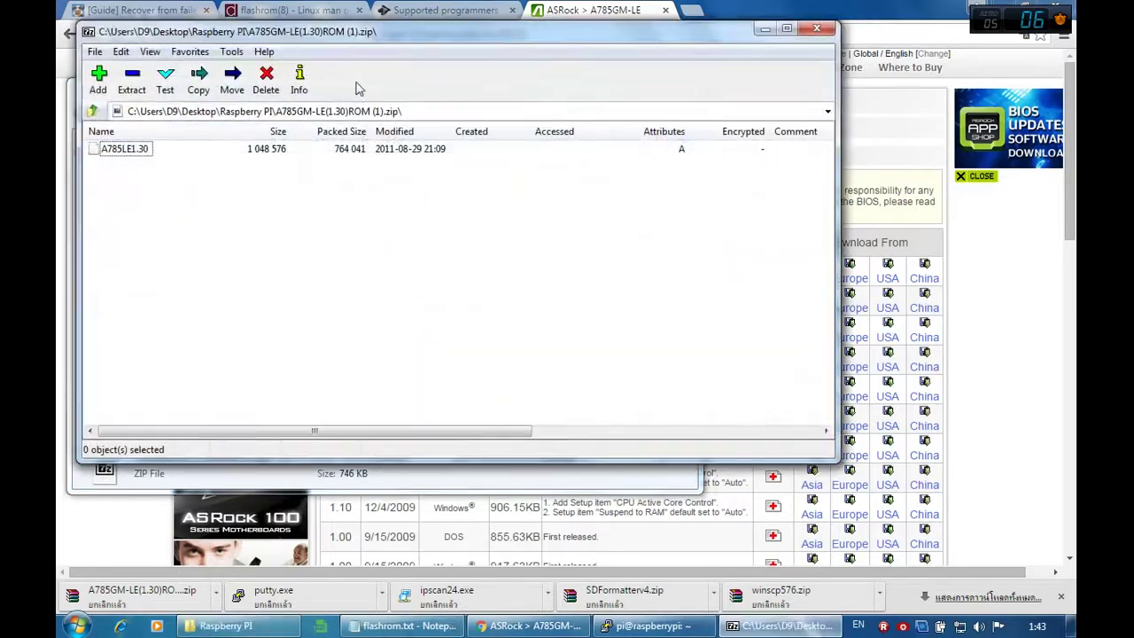
{"action": "left_click_drag", "start_coordinate": [338, 30], "coordinate": [936, 68]}
{"action": "left_click_drag", "start_coordinate": [720, 195], "coordinate": [486, 464]}
{"action": "right_click", "coordinate": [864, 73]}
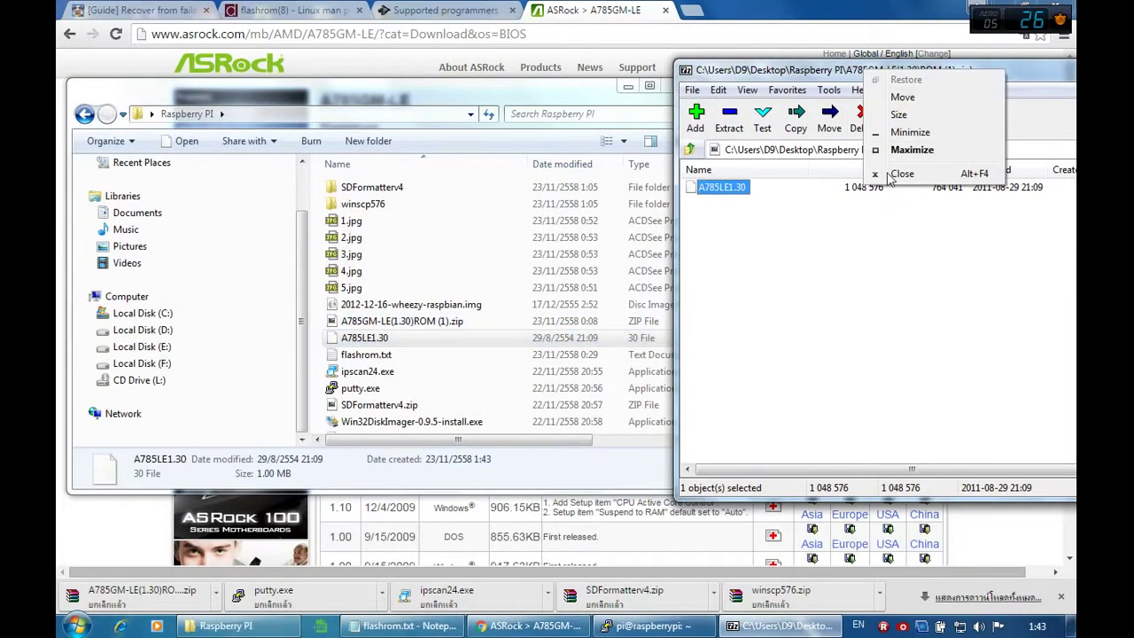
{"action": "left_click", "coordinate": [901, 174]}
{"action": "left_click", "coordinate": [407, 372]}
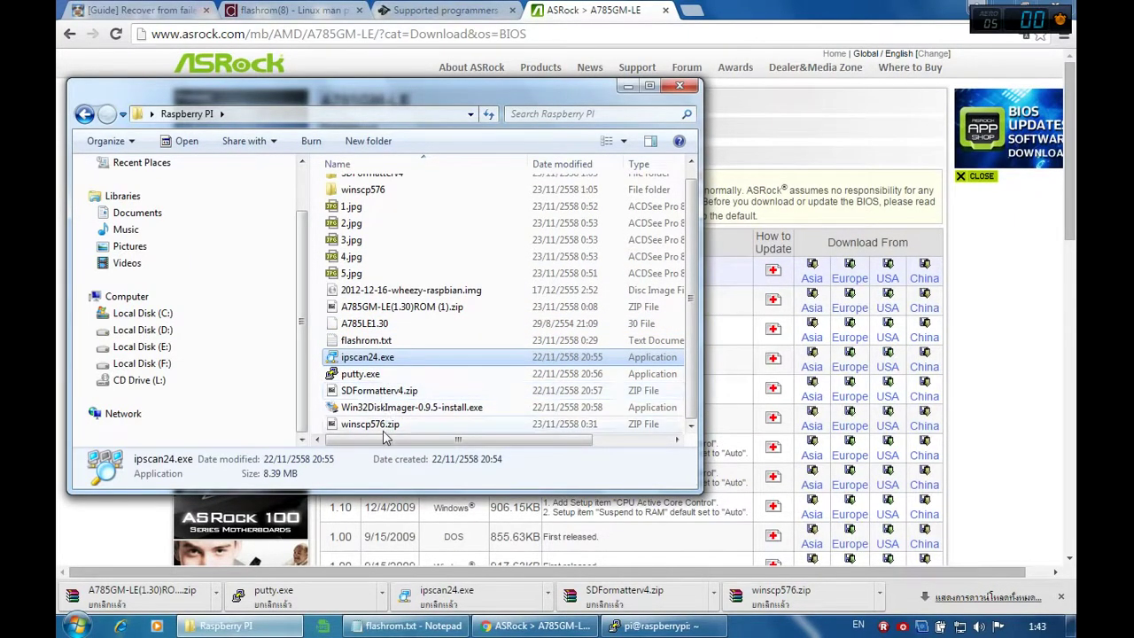
{"action": "scroll", "coordinate": [413, 274], "scroll_direction": "up", "scroll_amount": 1}
Step: Launch WinSCP and log in to 192.168.0.149 as root with the password, accepting the host key
{"action": "double_click", "coordinate": [381, 200]}
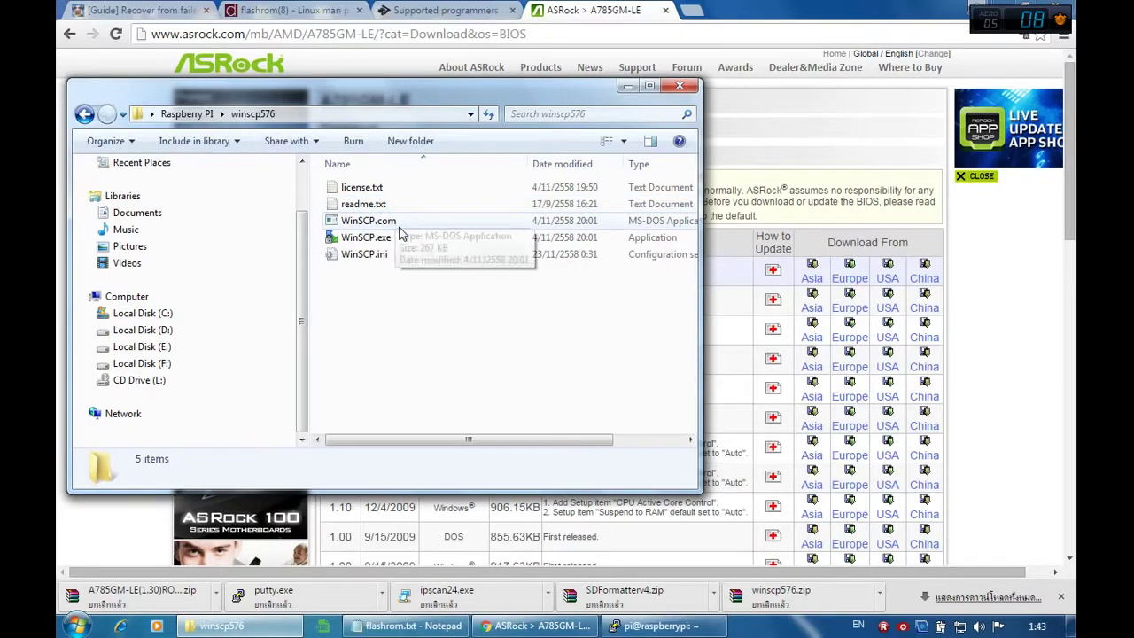
{"action": "double_click", "coordinate": [367, 237]}
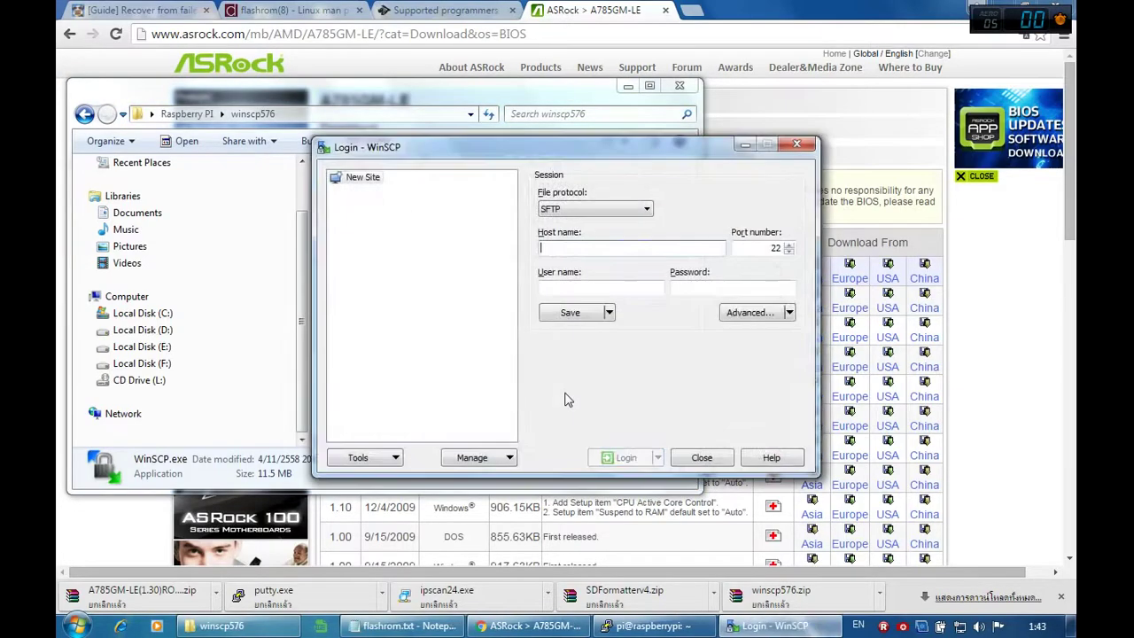
{"action": "type", "text": "192.1"}
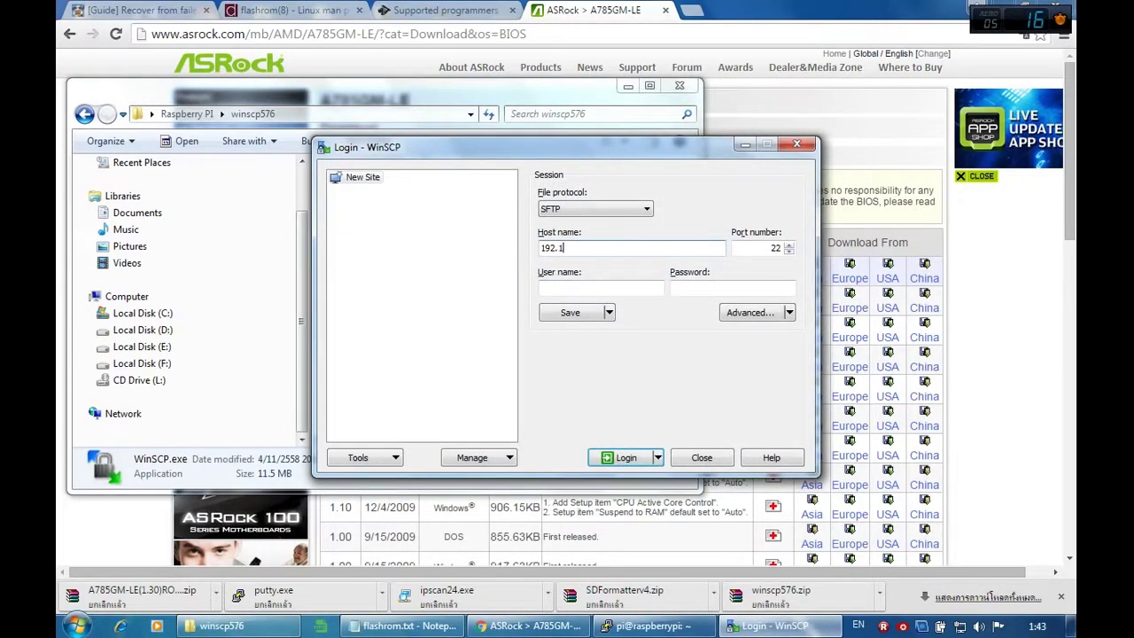
{"action": "type", "text": "68.0.149"}
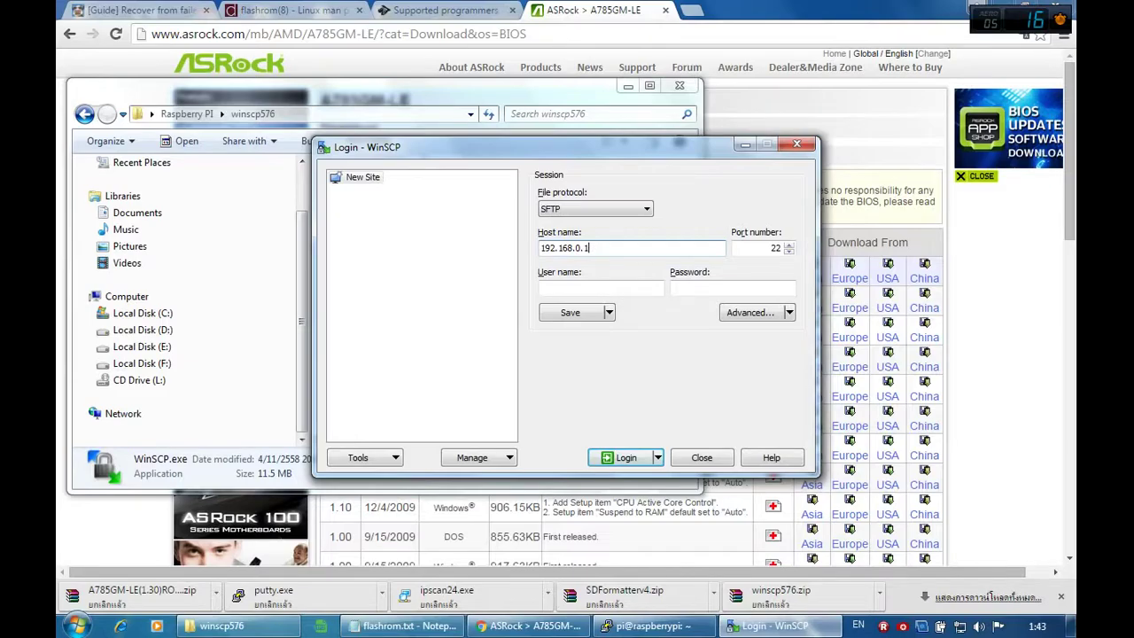
{"action": "left_click", "coordinate": [597, 286]}
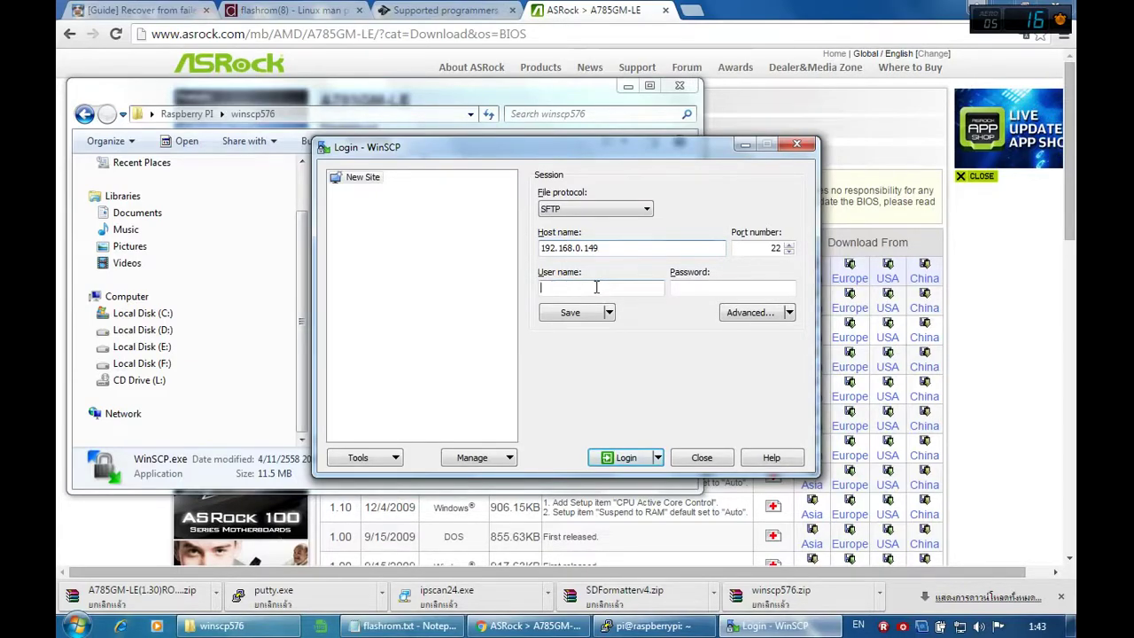
{"action": "type", "text": "root"}
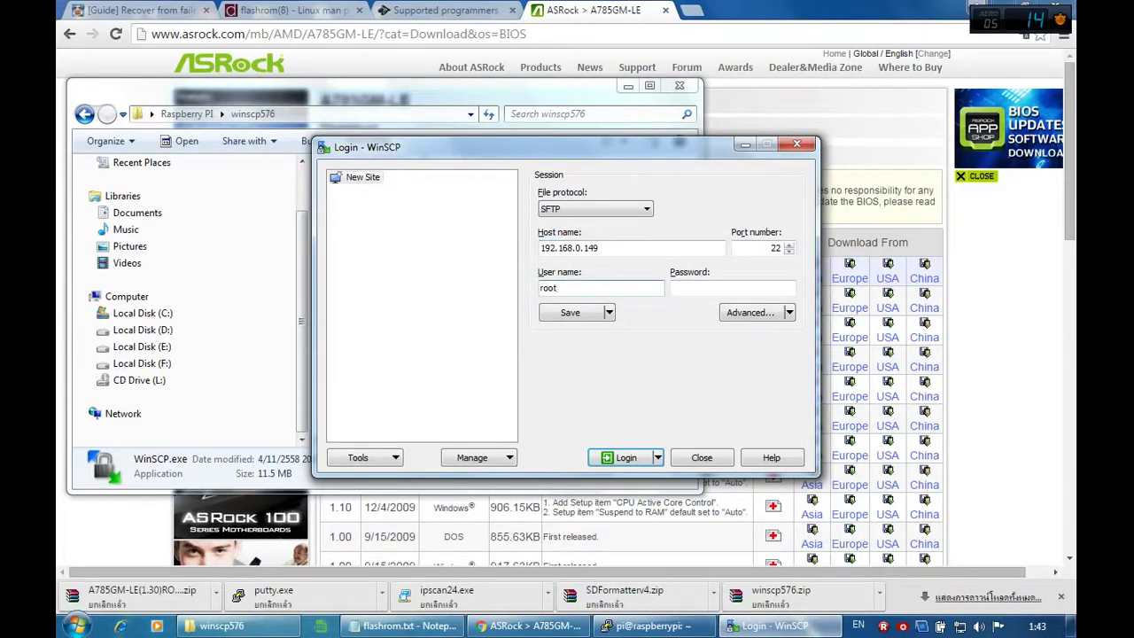
{"action": "type", "text": "raspberry"}
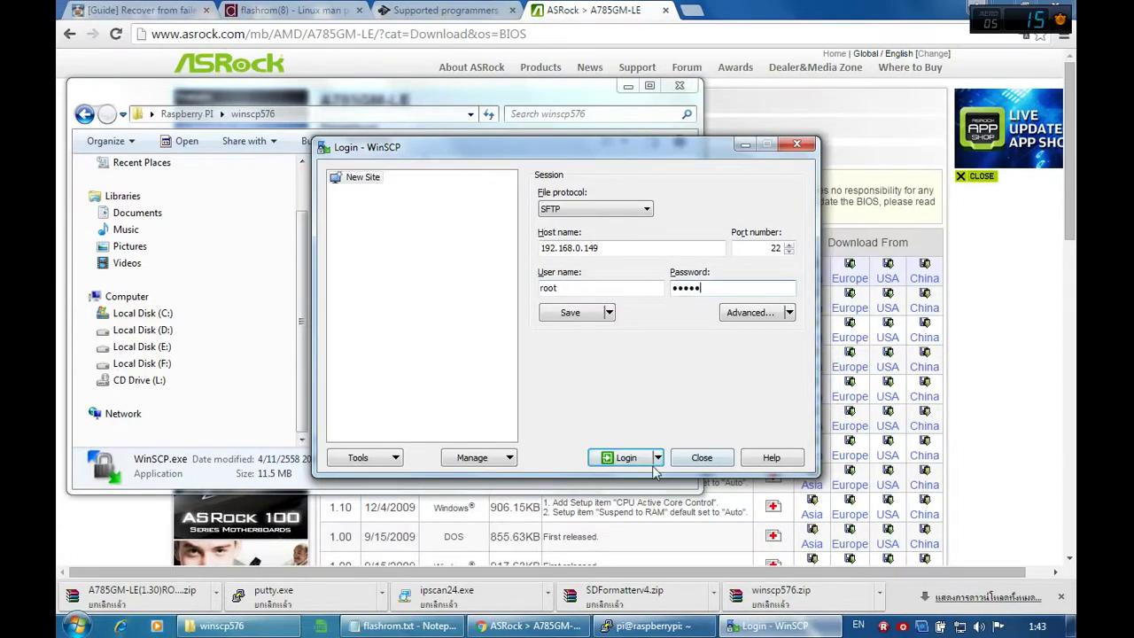
{"action": "left_click", "coordinate": [624, 458]}
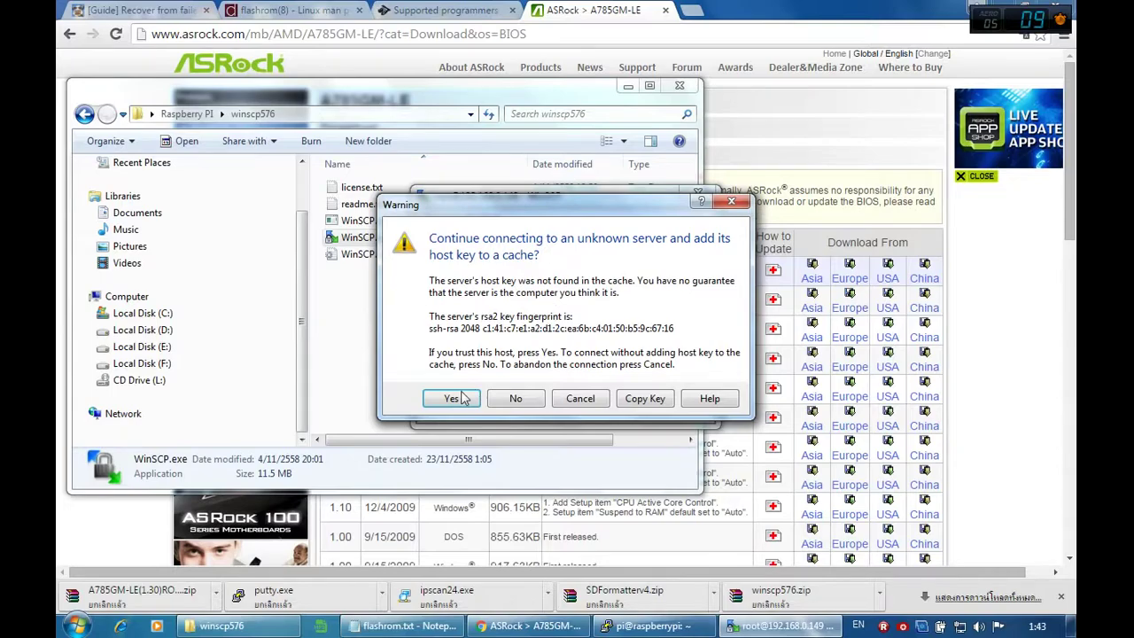
{"action": "left_click", "coordinate": [462, 397]}
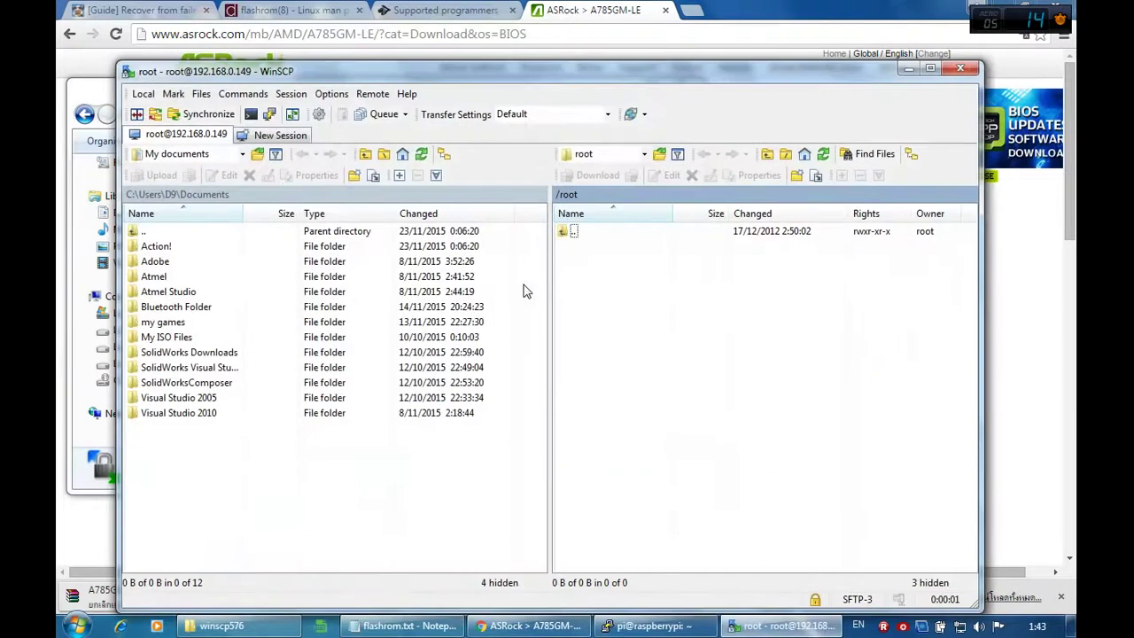
Step: Move the remote panel from /root to the Pi's /home folder
{"action": "double_click", "coordinate": [563, 237]}
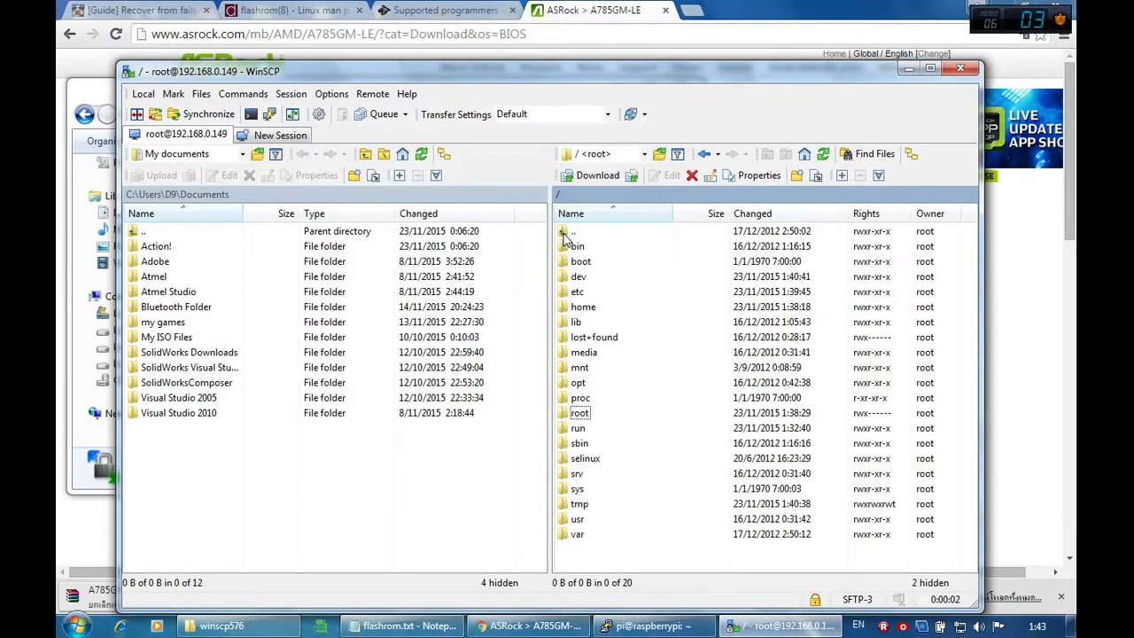
{"action": "left_click", "coordinate": [598, 338]}
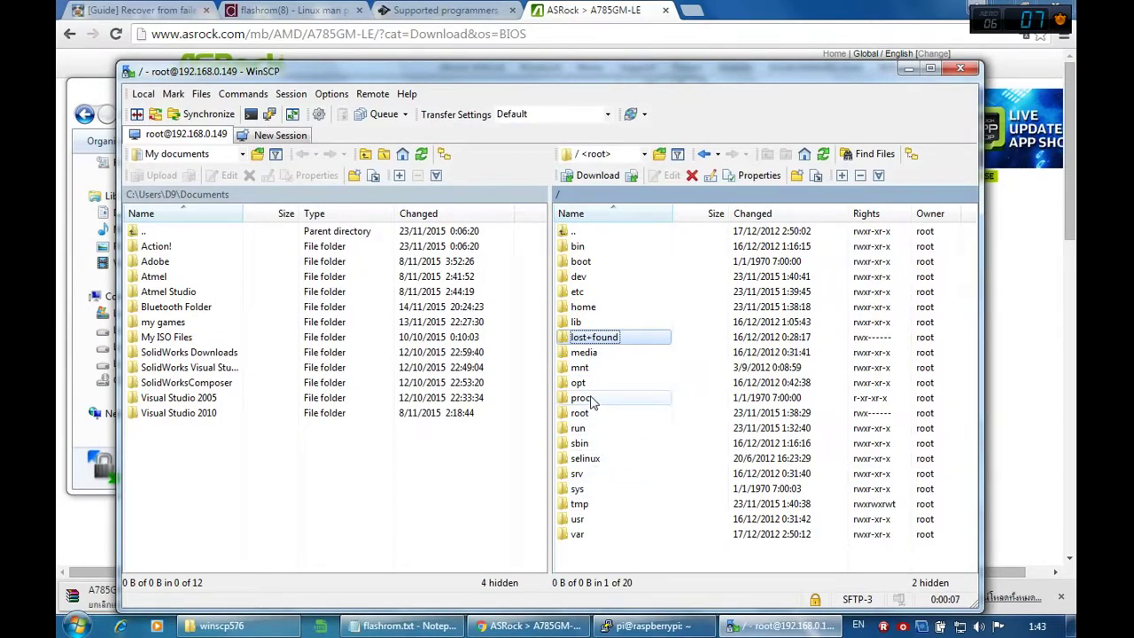
{"action": "left_click", "coordinate": [582, 368]}
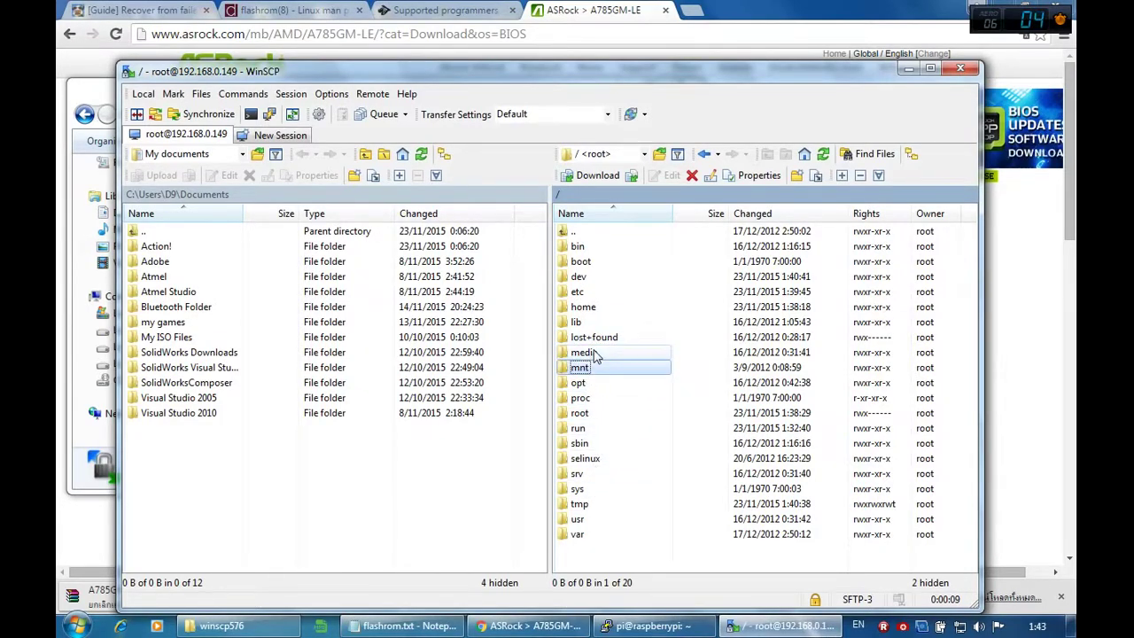
{"action": "double_click", "coordinate": [582, 307]}
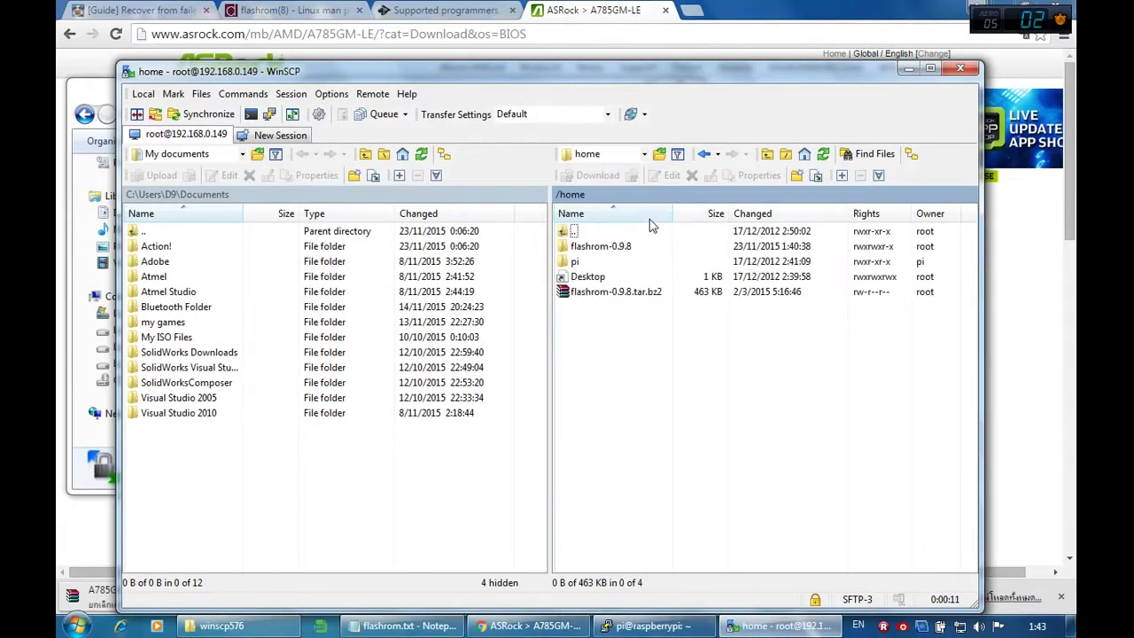
Step: Upload A785LE1.30 from the Raspberry PI folder into /home and copy its file name
{"action": "left_click", "coordinate": [222, 625]}
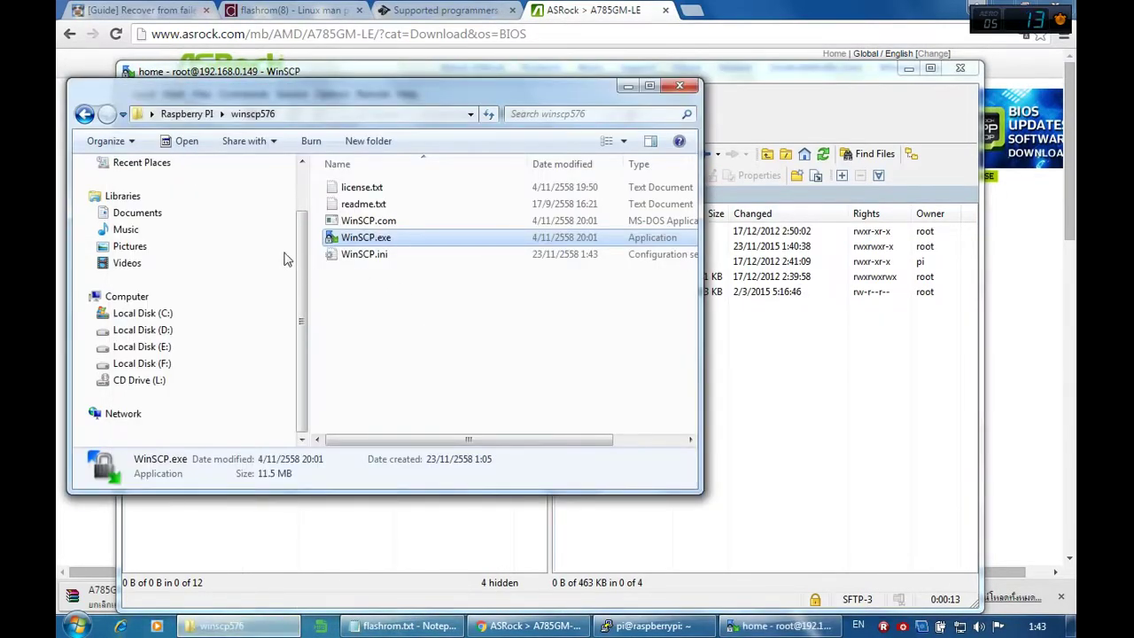
{"action": "key", "text": "BackSpace"}
{"action": "left_click_drag", "start_coordinate": [364, 338], "coordinate": [746, 486]}
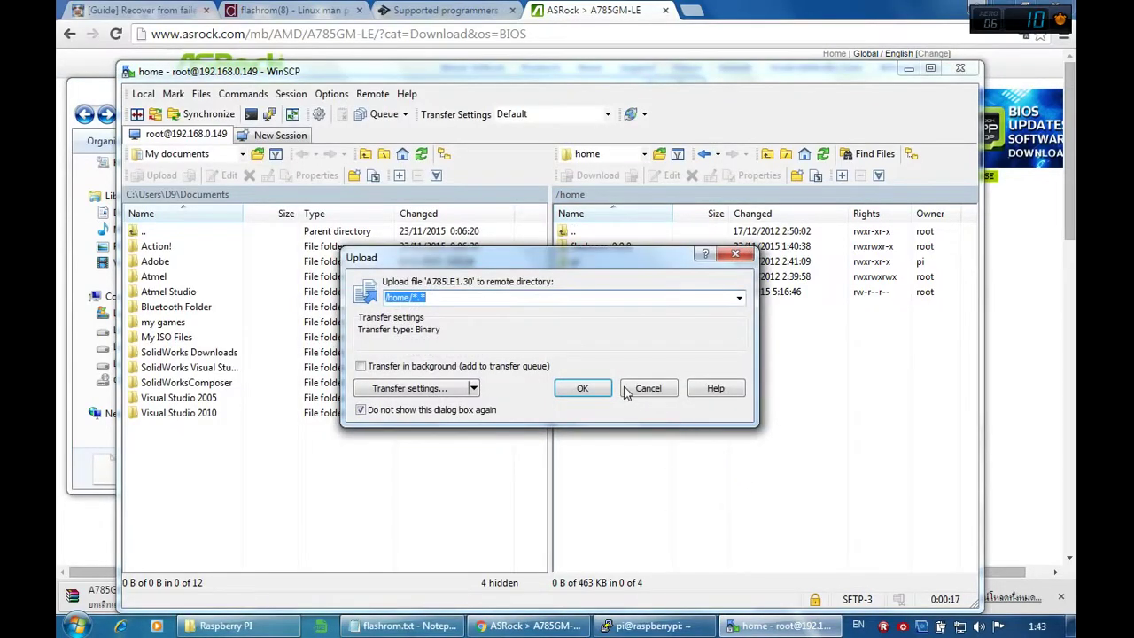
{"action": "left_click", "coordinate": [582, 390]}
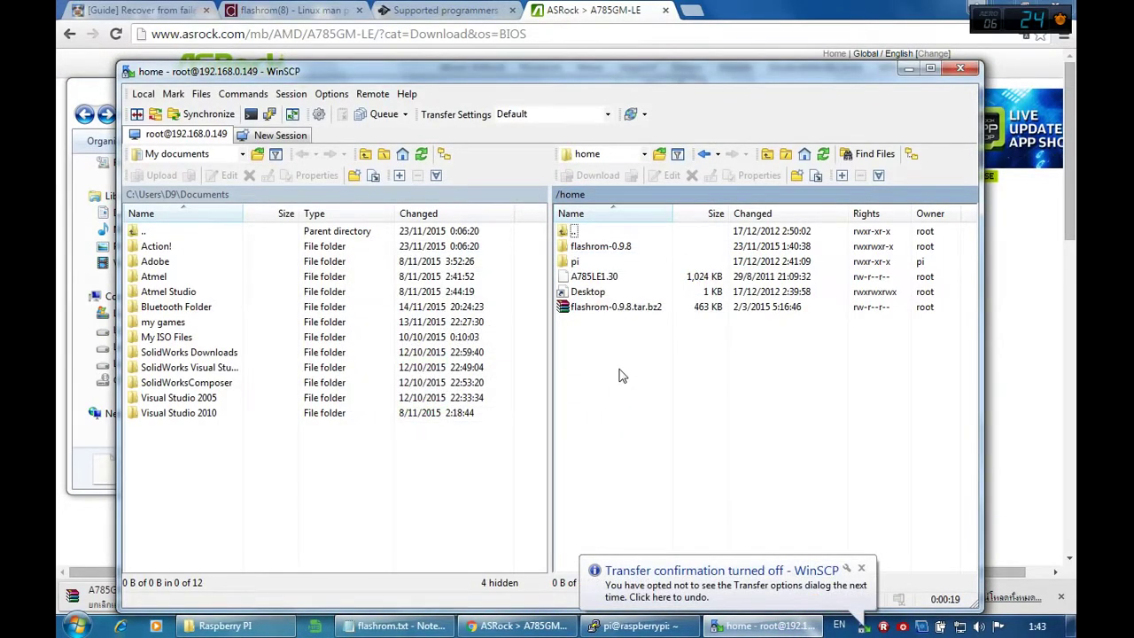
{"action": "left_click", "coordinate": [596, 282]}
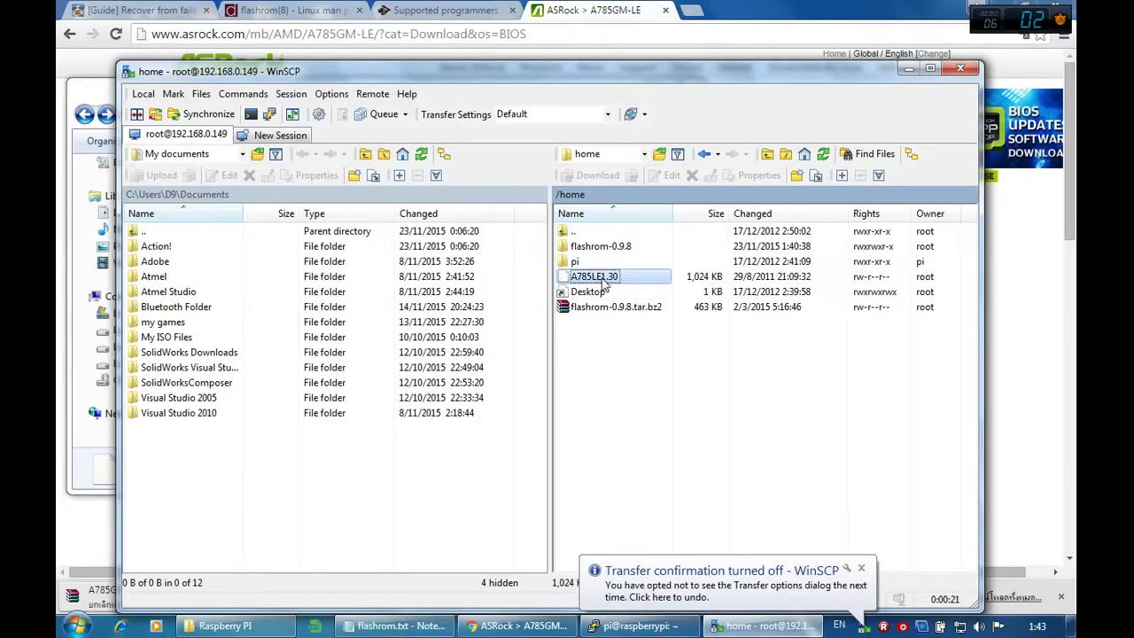
{"action": "left_click", "coordinate": [617, 279]}
{"action": "key", "text": "ctrl+c"}
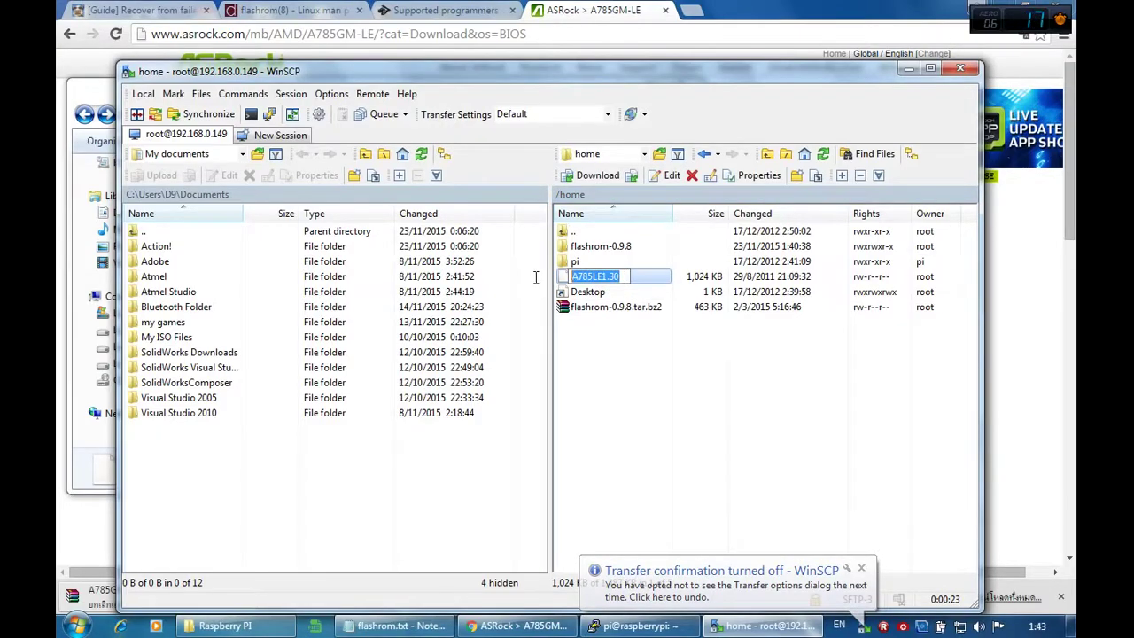
{"action": "left_click", "coordinate": [394, 625]}
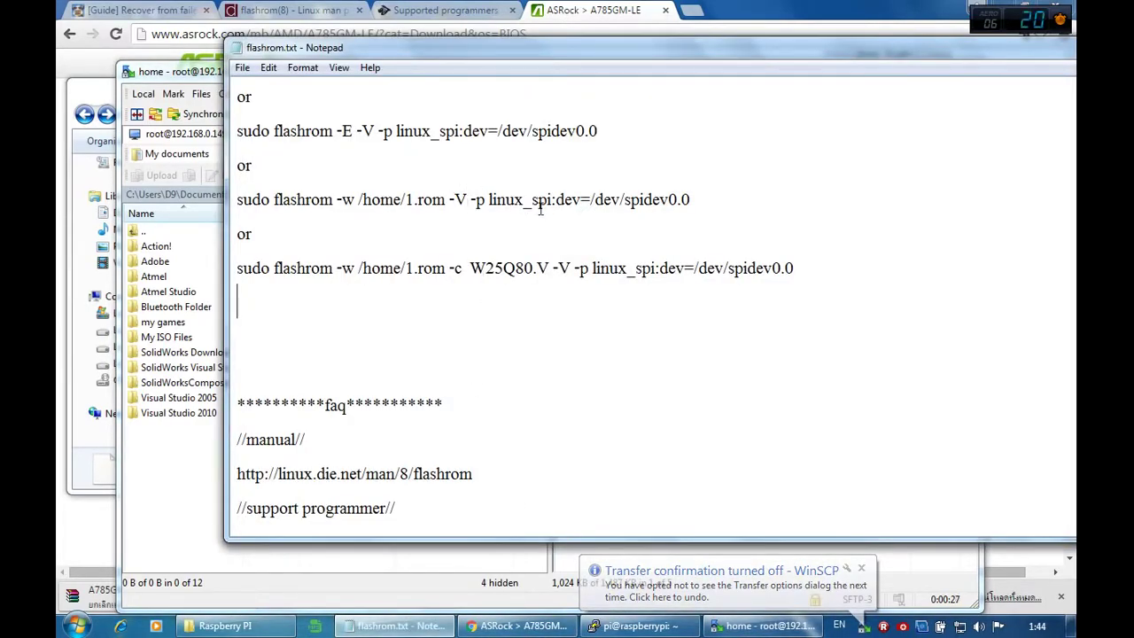
Step: Replace 1.rom with A785LE1.30 in the first flashrom write command and select the line
{"action": "left_click_drag", "start_coordinate": [446, 199], "coordinate": [407, 200]}
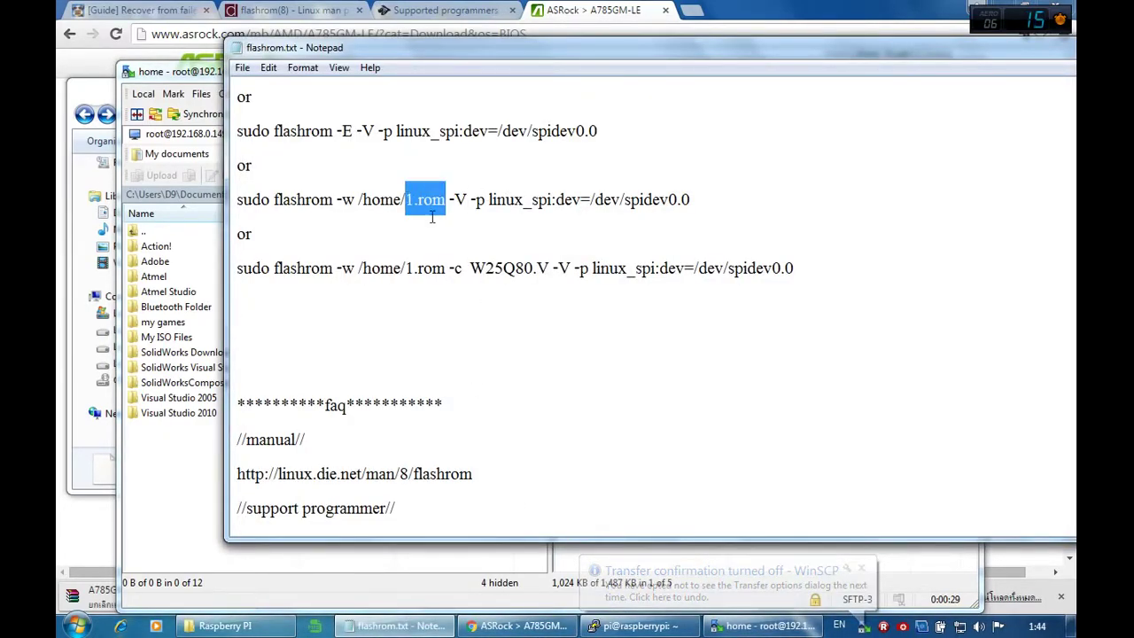
{"action": "key", "text": "ctrl+v"}
{"action": "left_click_drag", "start_coordinate": [740, 201], "coordinate": [233, 202]}
{"action": "key", "text": "ctrl+c"}
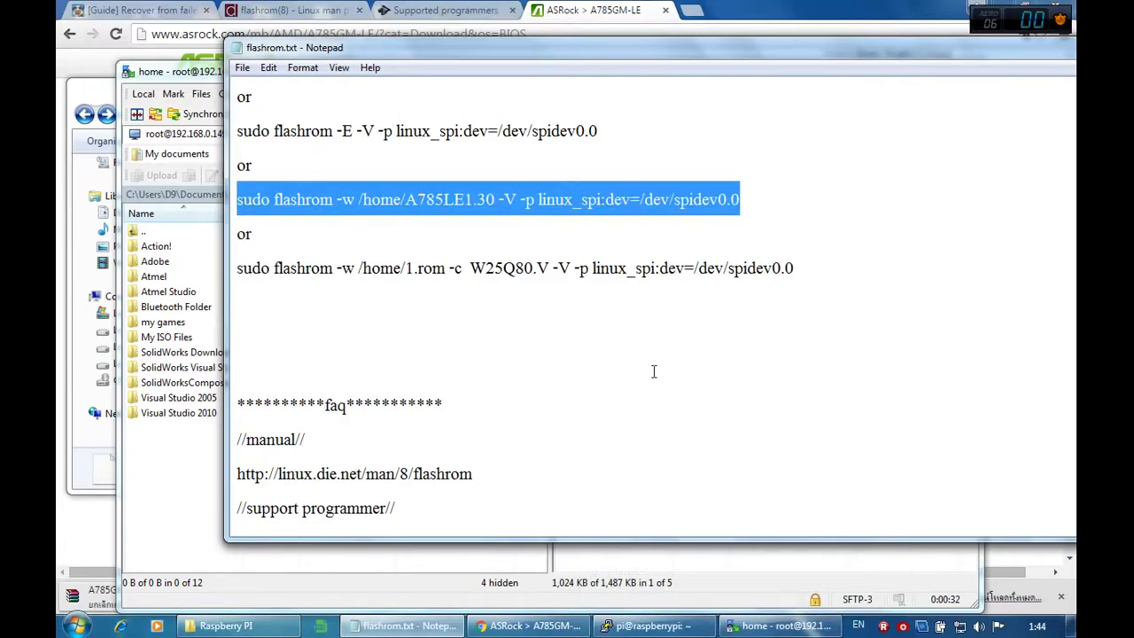
{"action": "left_click", "coordinate": [764, 626]}
Step: Paste the write command into PuTTY and cancel it with Ctrl+C
{"action": "left_click", "coordinate": [651, 626]}
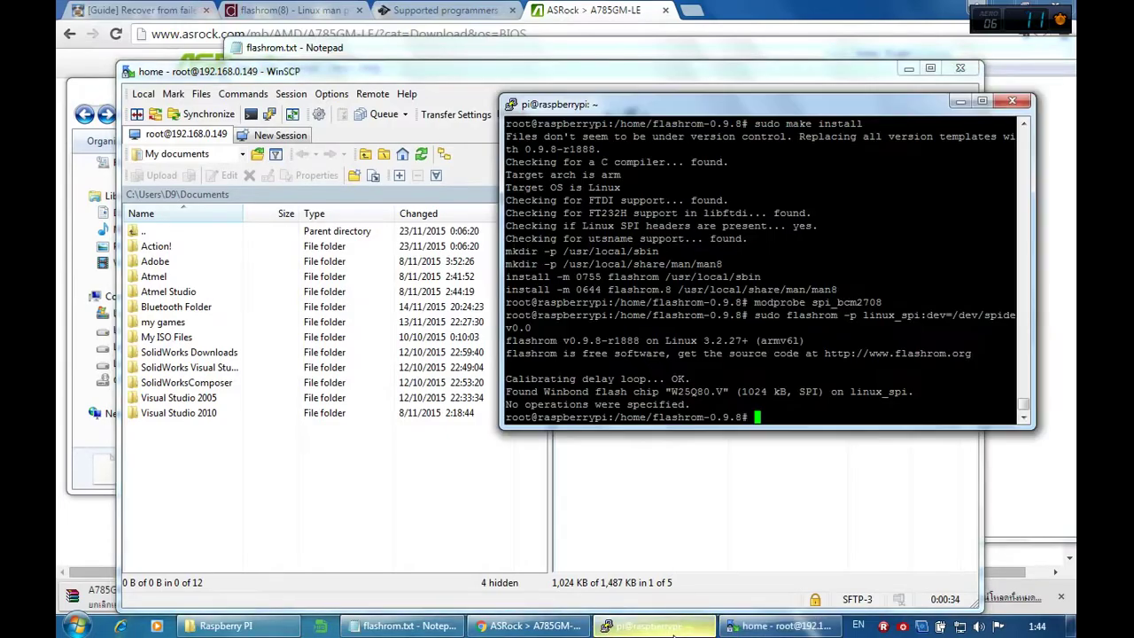
{"action": "key", "text": "shift+Insert"}
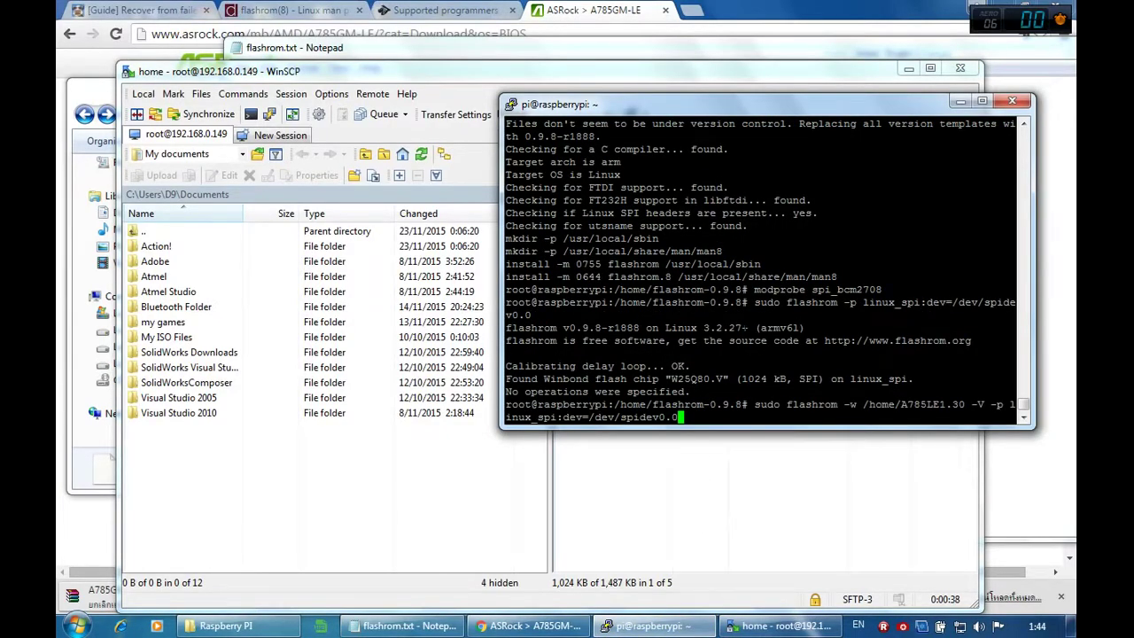
{"action": "key", "text": "ctrl+c"}
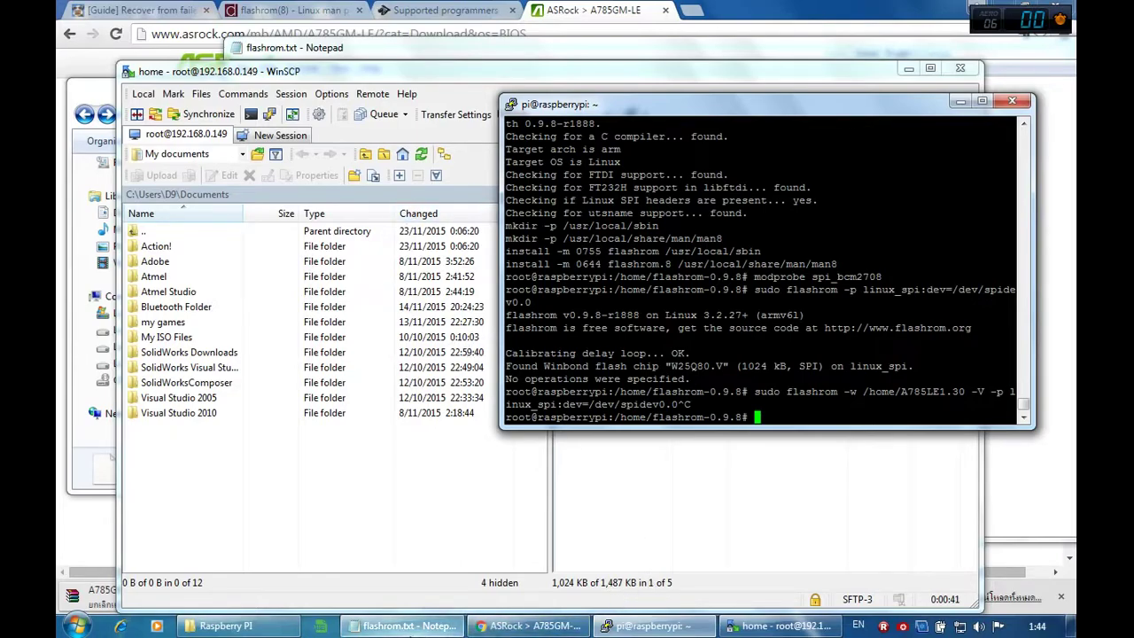
Step: Copy the flashrom -E erase command from the notes and run it in PuTTY
{"action": "left_click", "coordinate": [405, 626]}
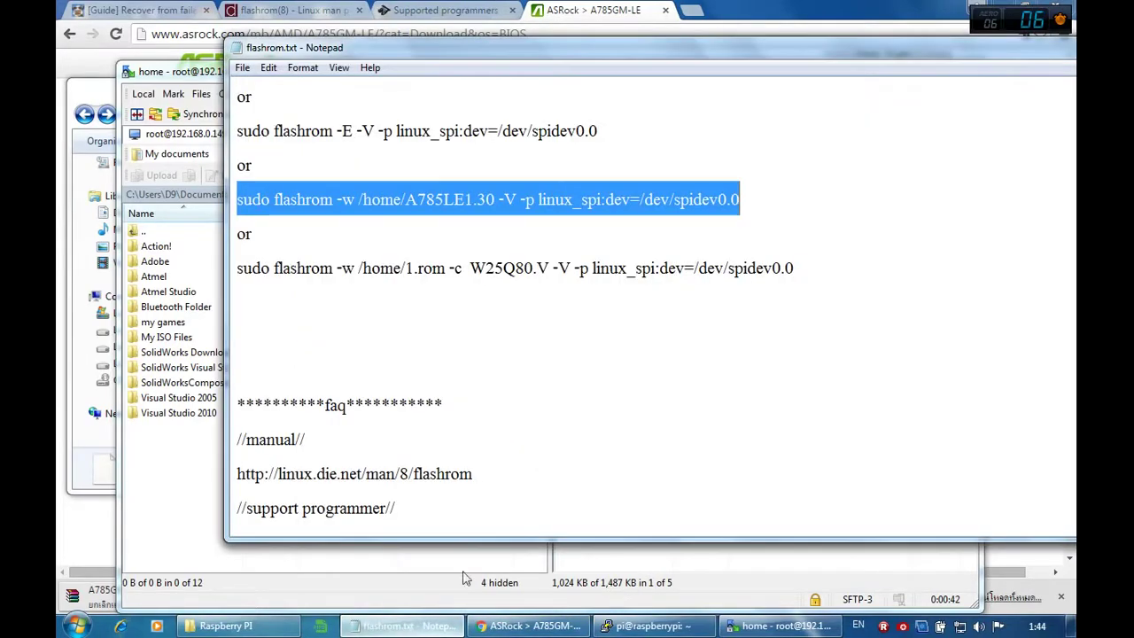
{"action": "left_click", "coordinate": [479, 131]}
{"action": "left_click_drag", "start_coordinate": [591, 131], "coordinate": [234, 131]}
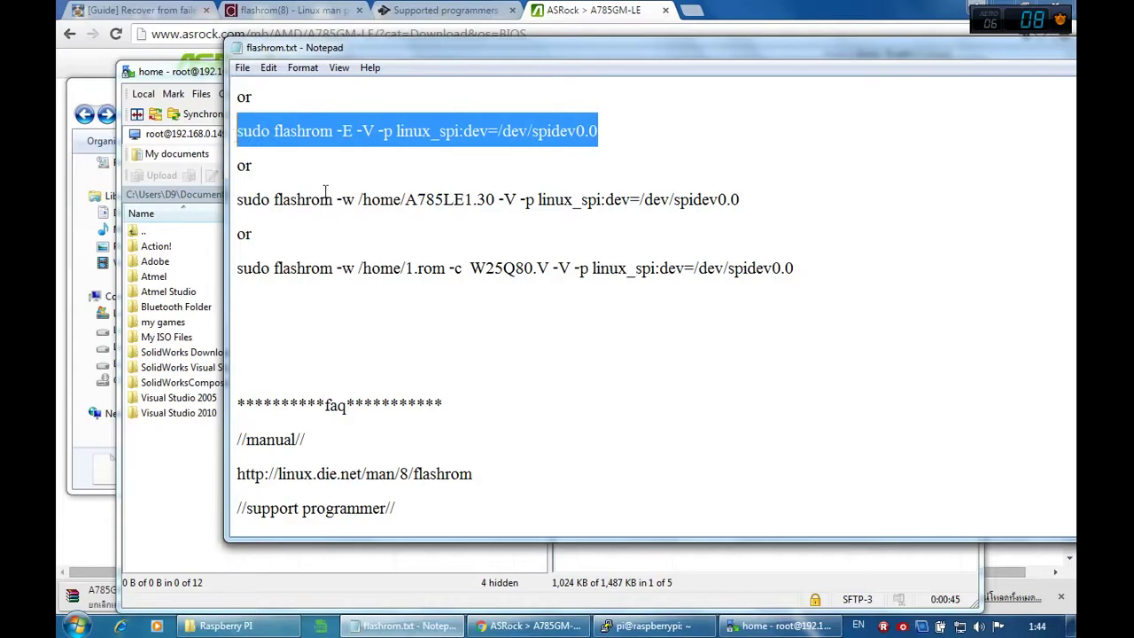
{"action": "left_click", "coordinate": [625, 620]}
{"action": "key", "text": "shift+Insert"}
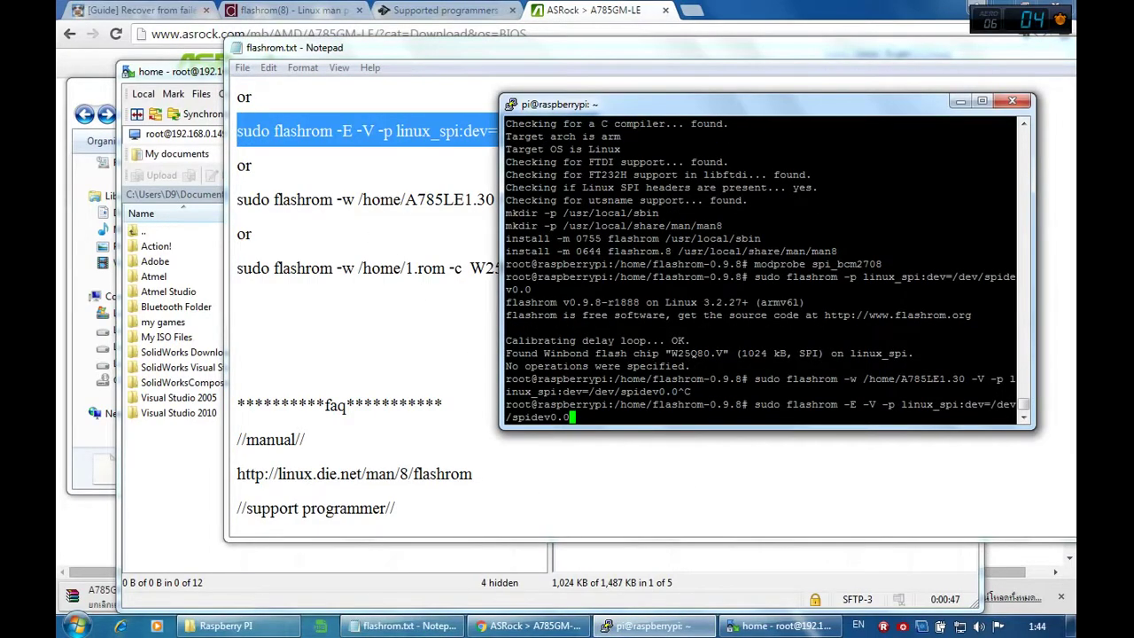
{"action": "key", "text": "Return"}
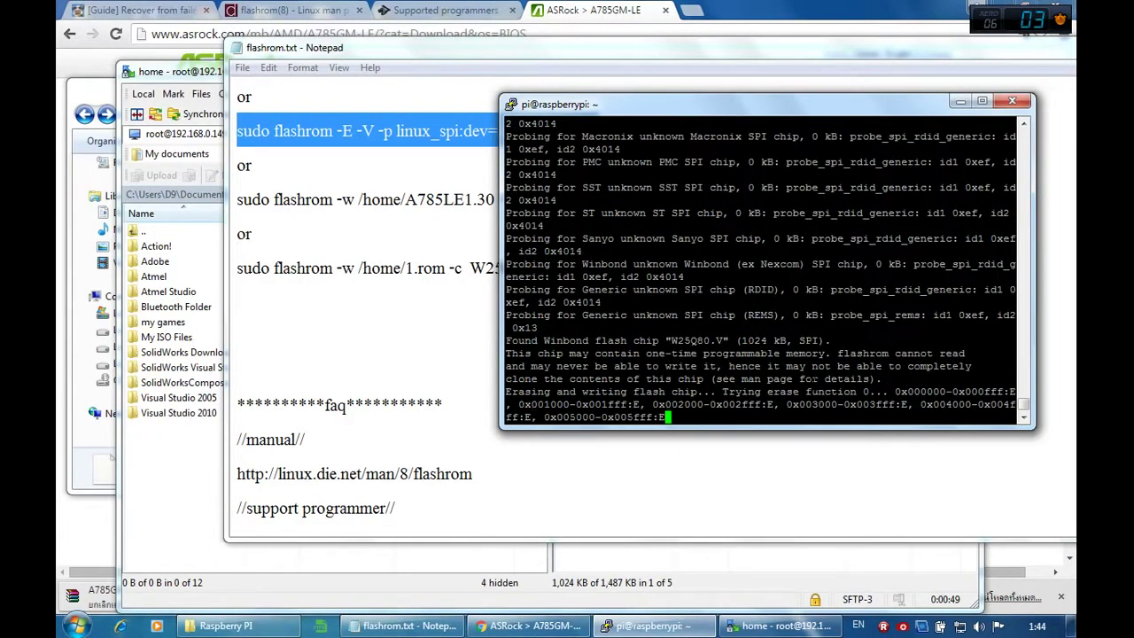
{"action": "left_click", "coordinate": [426, 199]}
{"action": "scroll", "coordinate": [407, 223], "scroll_direction": "up", "scroll_amount": 1}
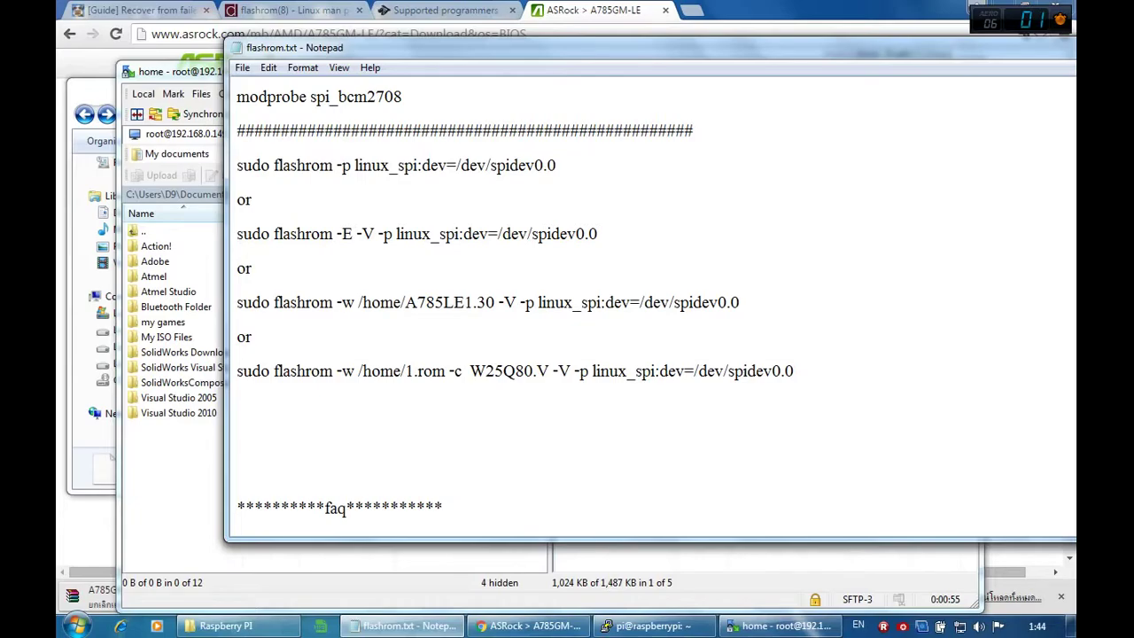
Step: Label the detect and erase commands with 'detect chip//' and '// erase chip //' comments
{"action": "key", "text": "Return"}
{"action": "type", "text": "d"}
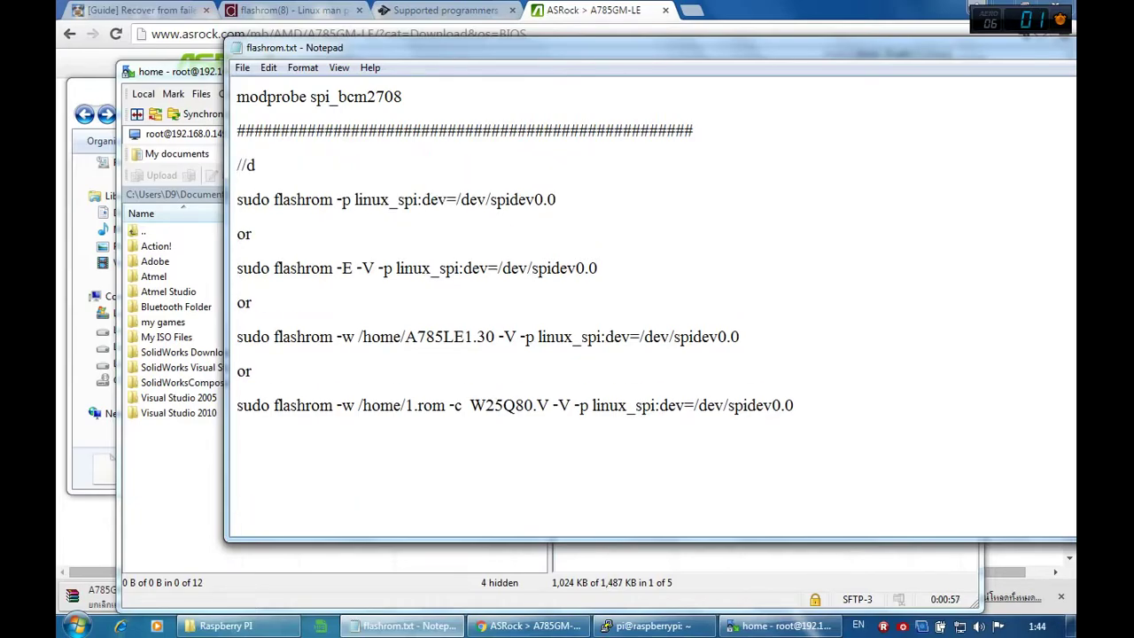
{"action": "type", "text": "etect chip//"}
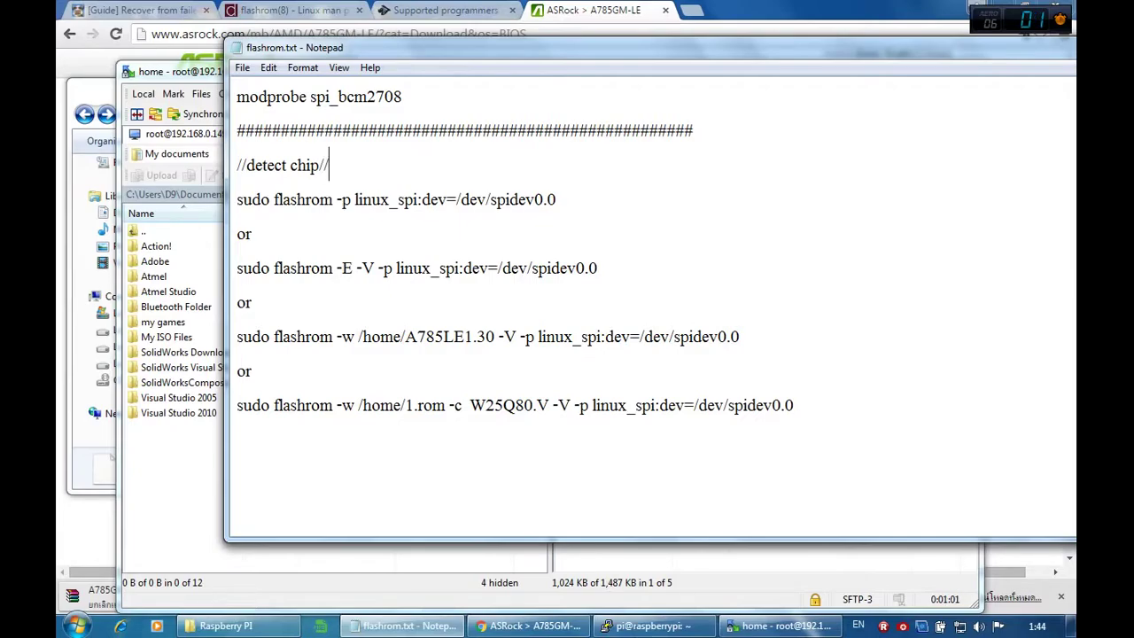
{"action": "left_click", "coordinate": [482, 227]}
{"action": "type", "text": "// erase chip //"}
Step: Add '// flash chip//' and '// flash specific chip //' comments beside the write commands
{"action": "left_click", "coordinate": [404, 301]}
{"action": "type", "text": "//"}
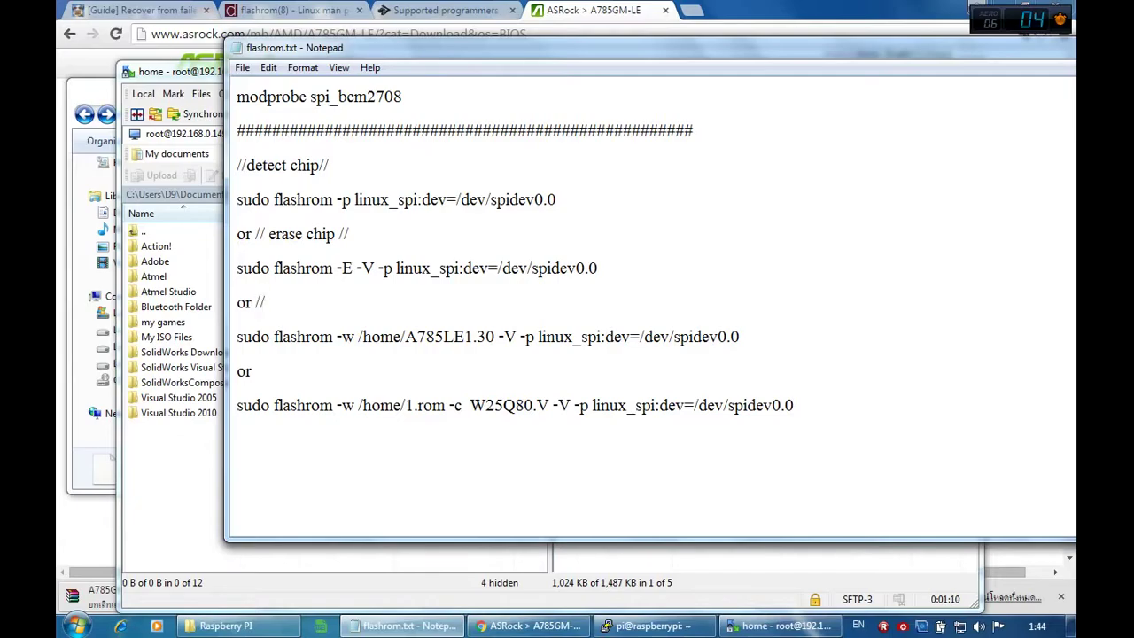
{"action": "type", "text": " flash chip//"}
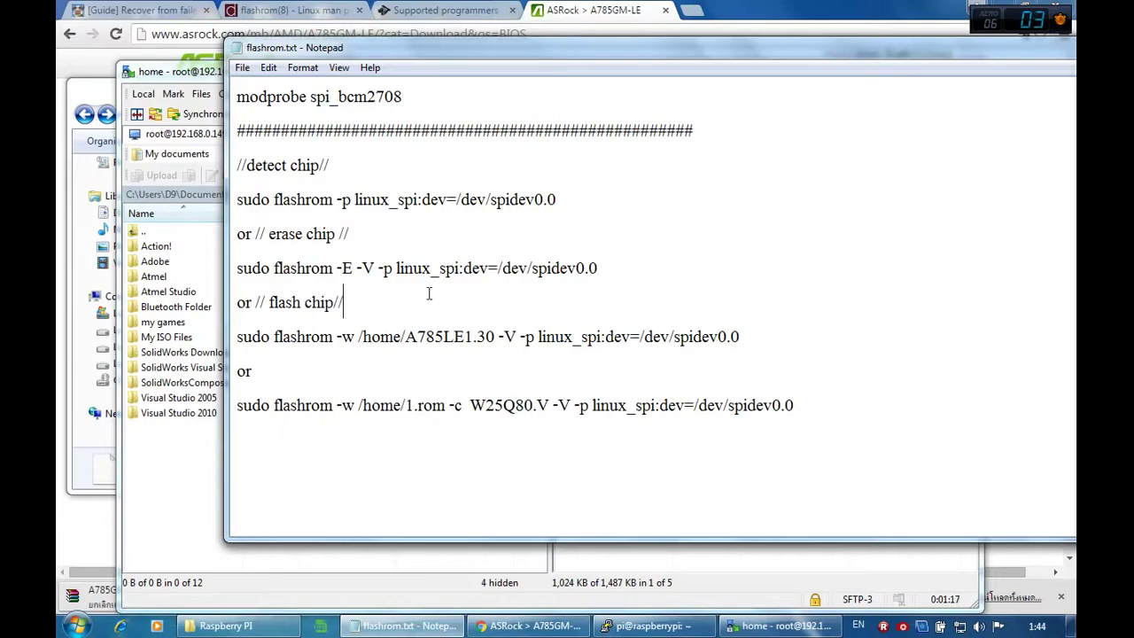
{"action": "left_click", "coordinate": [334, 302]}
{"action": "left_click", "coordinate": [319, 371]}
{"action": "type", "text": "// flash spec"}
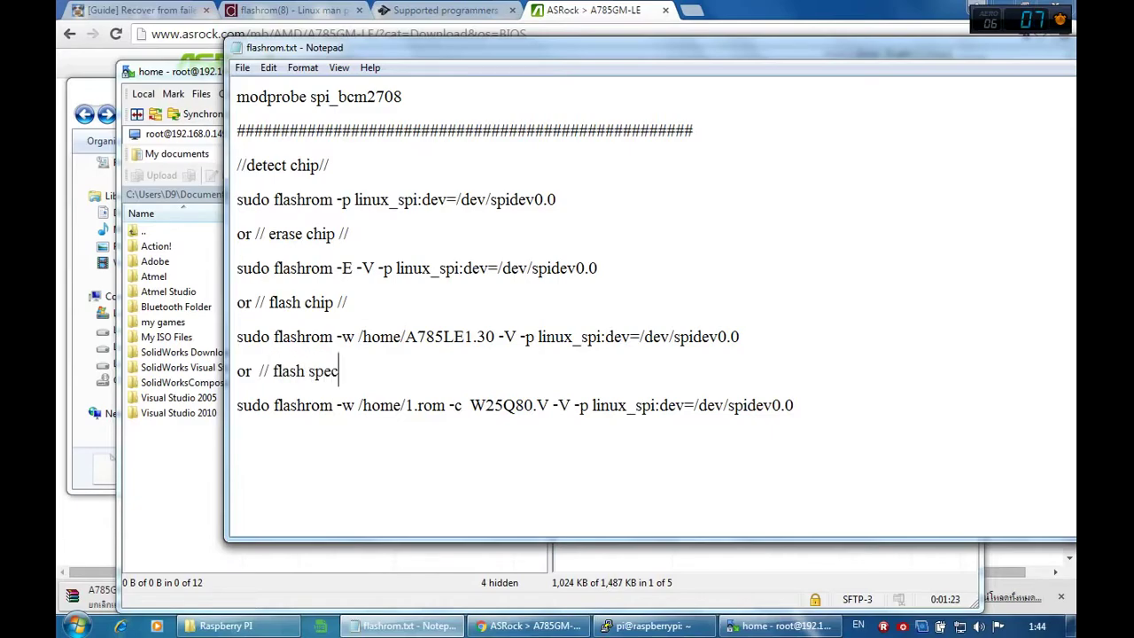
{"action": "type", "text": "ific chip //"}
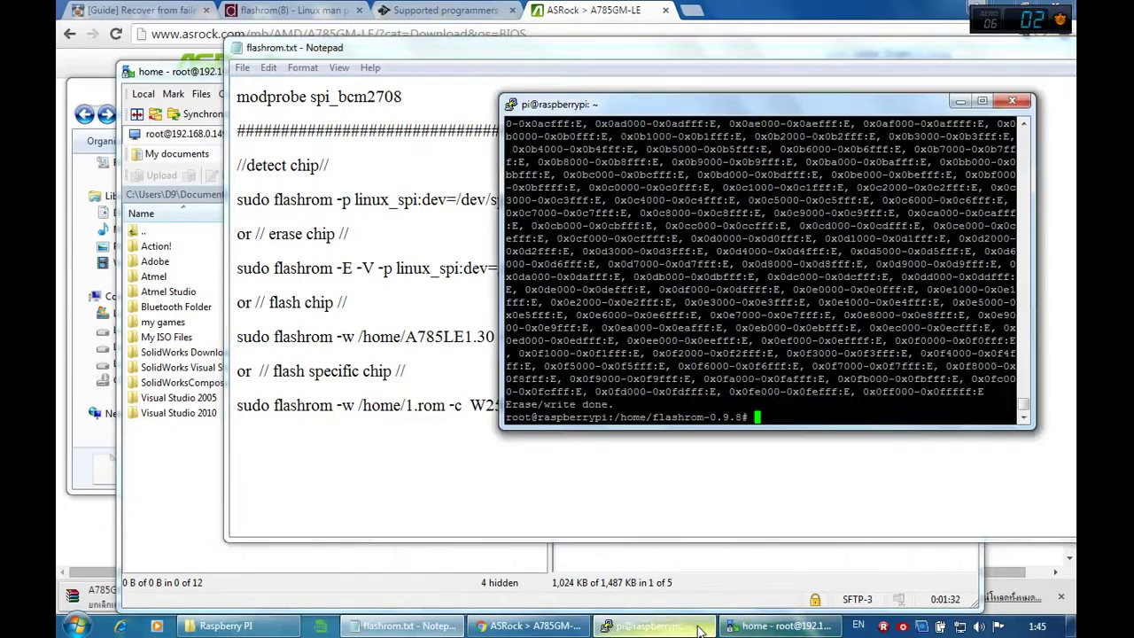
Step: Run flashrom -w /home/A785LE1.30 on the Pi until VERIFIED, then type shutdown -h now
{"action": "left_click", "coordinate": [698, 628]}
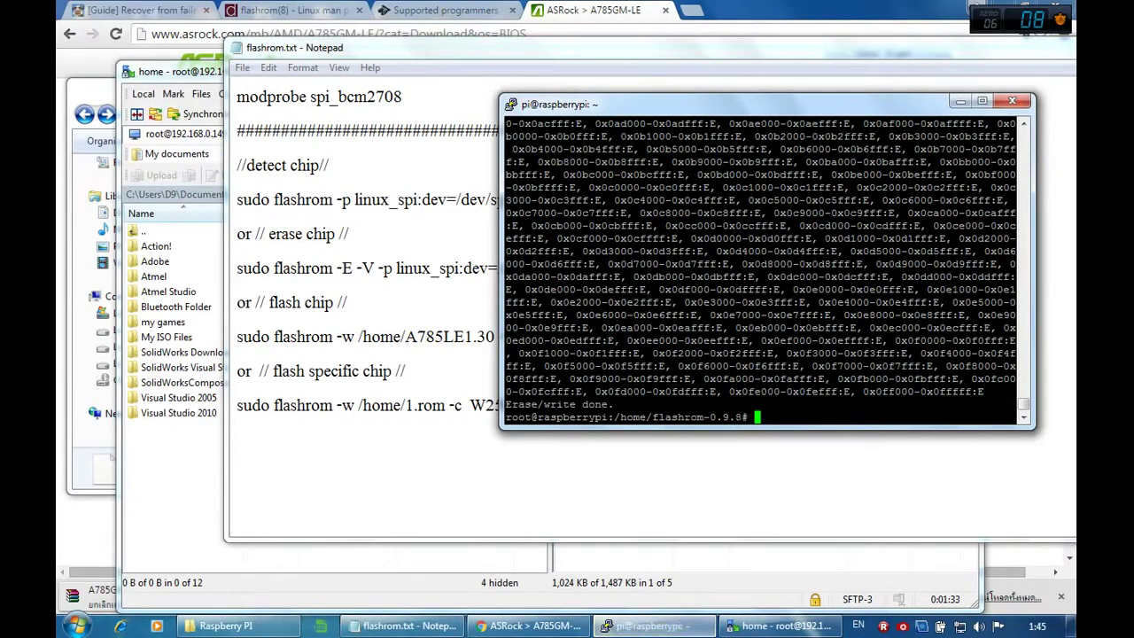
{"action": "left_click", "coordinate": [434, 405]}
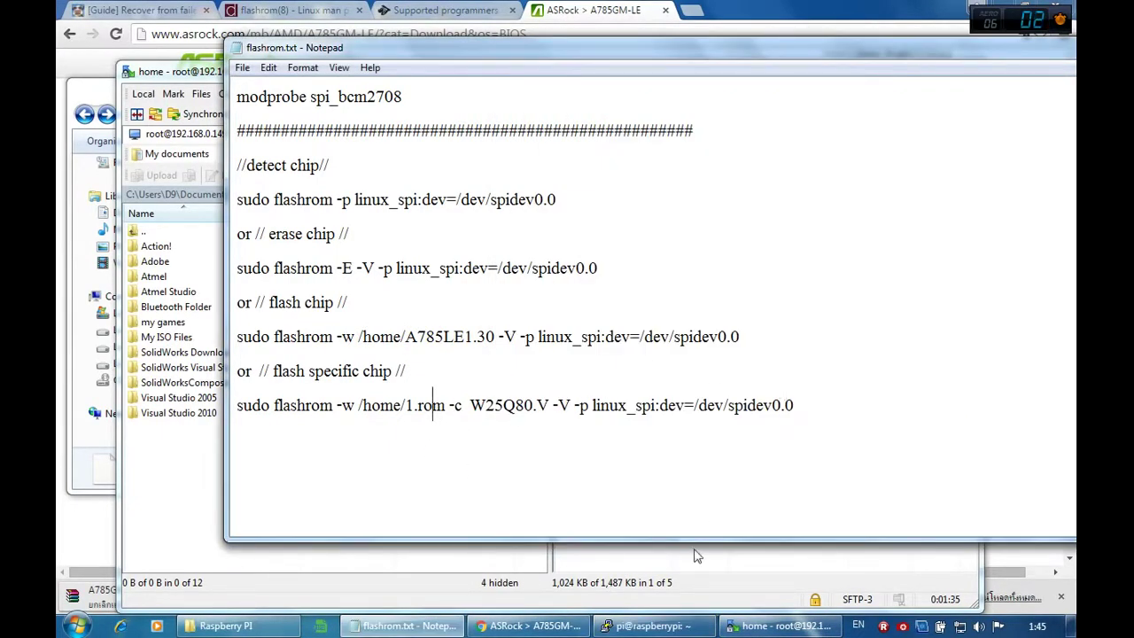
{"action": "left_click", "coordinate": [682, 625]}
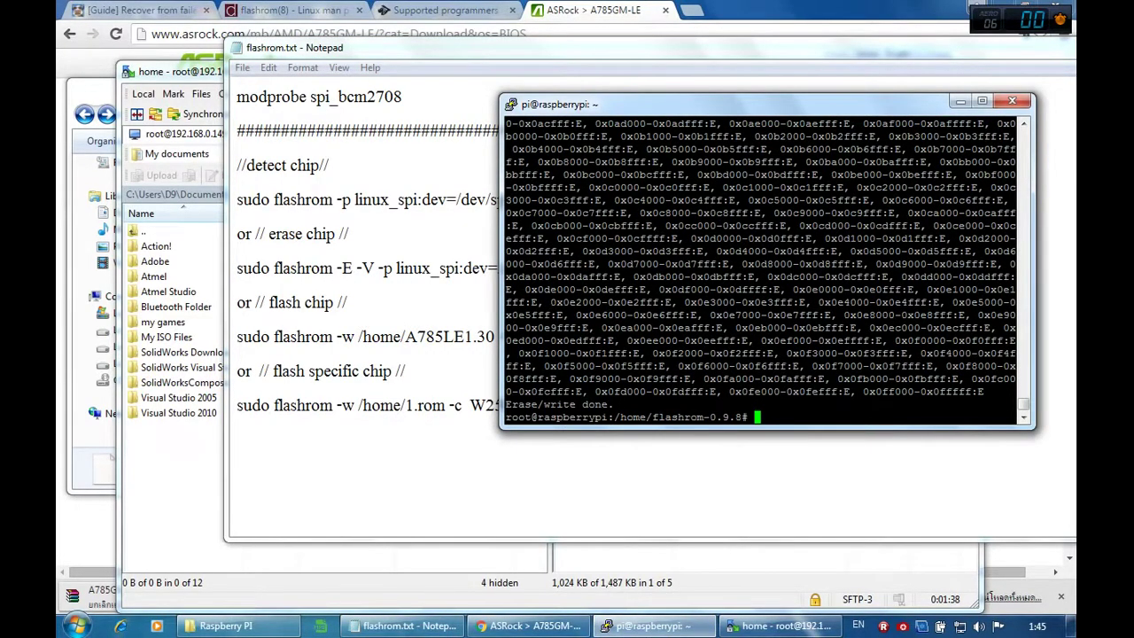
{"action": "left_click", "coordinate": [433, 405]}
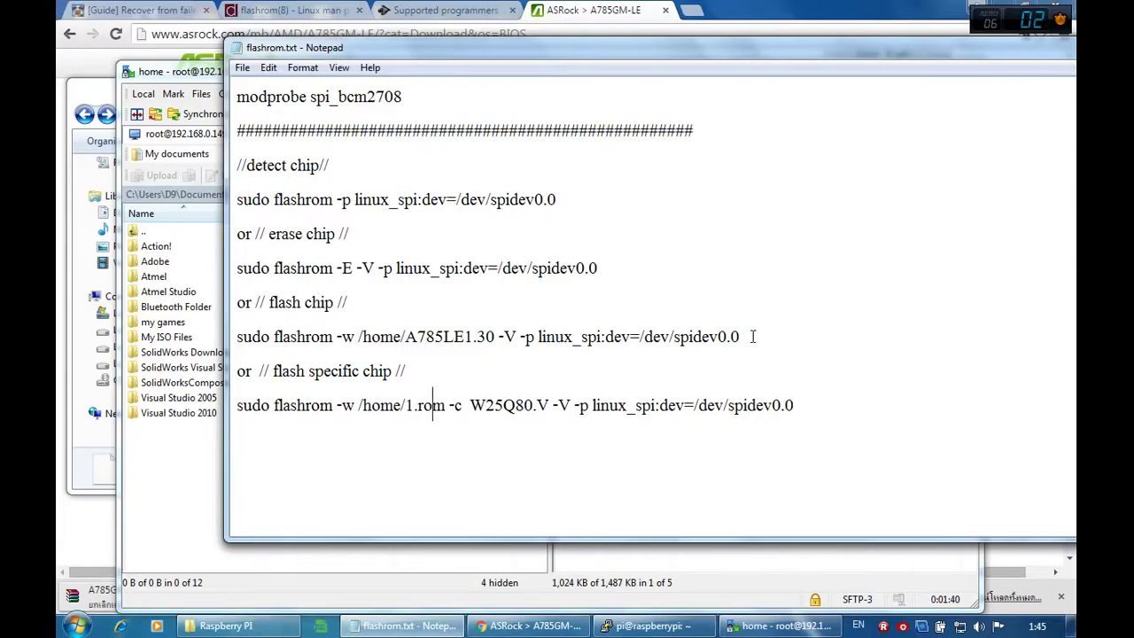
{"action": "left_click_drag", "start_coordinate": [750, 336], "coordinate": [238, 334]}
{"action": "key", "text": "ctrl+c"}
{"action": "left_click", "coordinate": [654, 625]}
{"action": "right_click", "coordinate": [762, 266]}
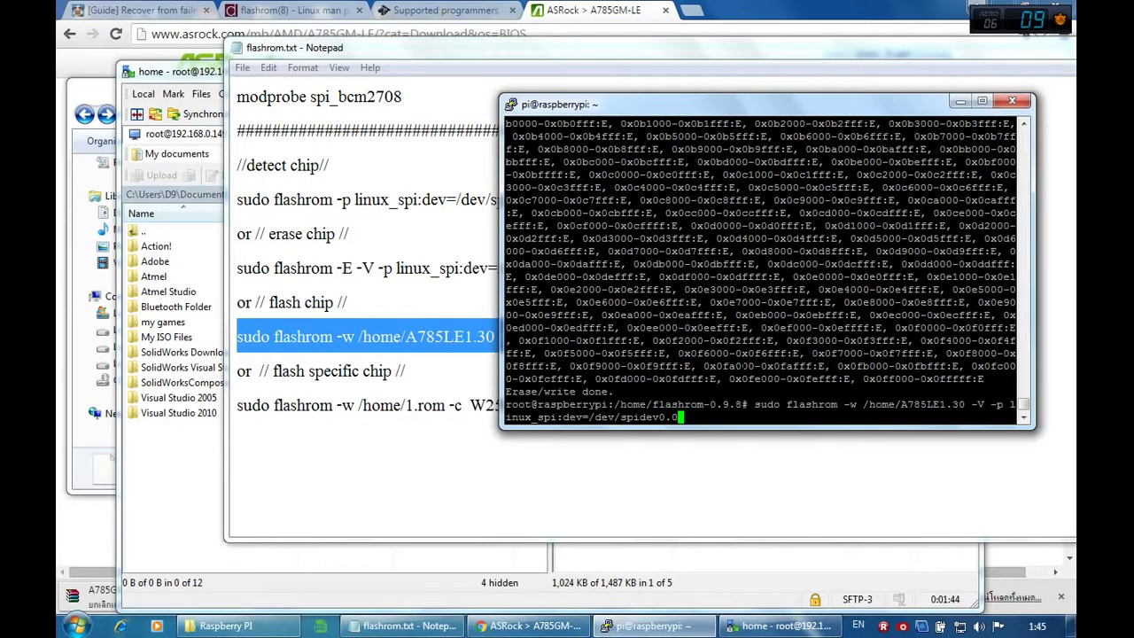
{"action": "key", "text": "Return"}
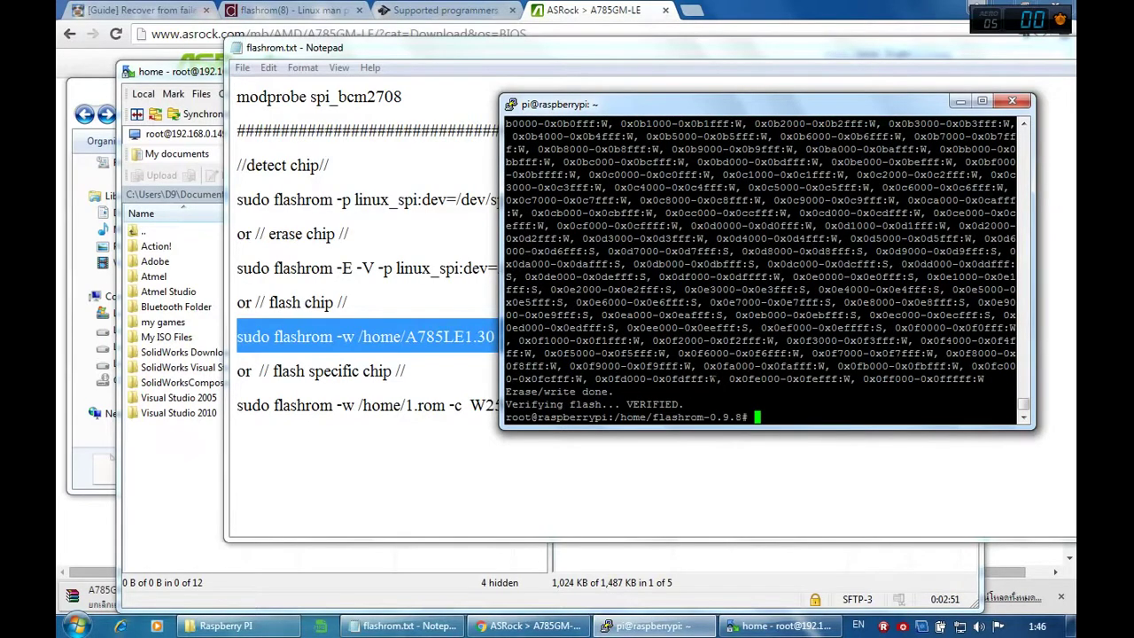
{"action": "type", "text": "shutdown -h now"}
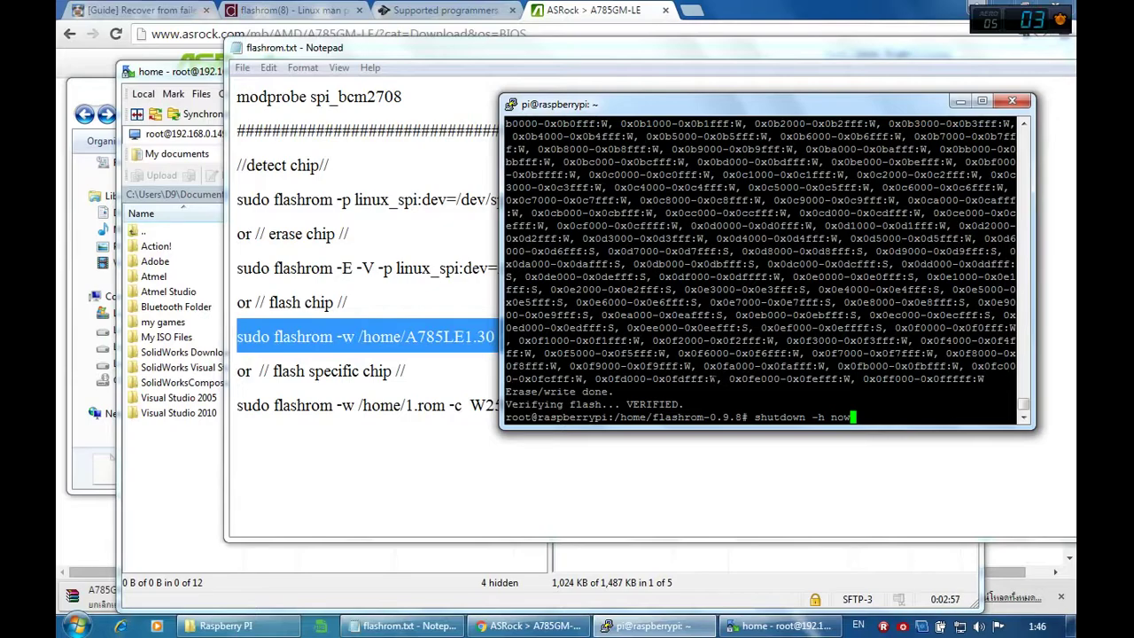
Step: Run shutdown -h now to halt the Pi and close the flashrom notes
{"action": "key", "text": "Return"}
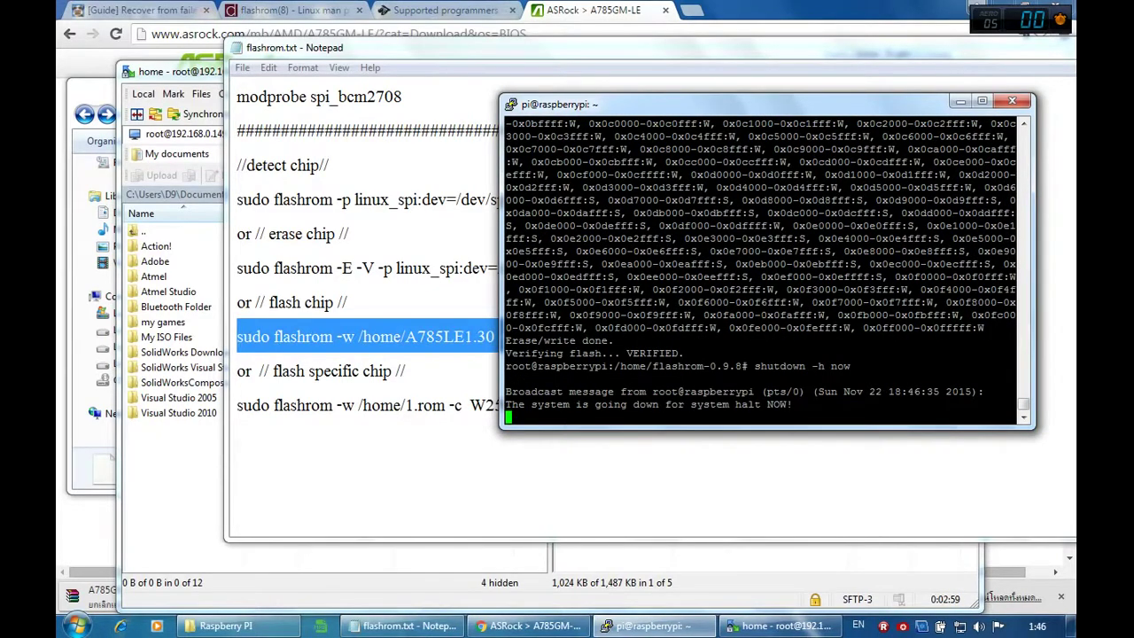
{"action": "left_click", "coordinate": [524, 488]}
{"action": "left_click_drag", "start_coordinate": [1022, 55], "coordinate": [1012, 53]}
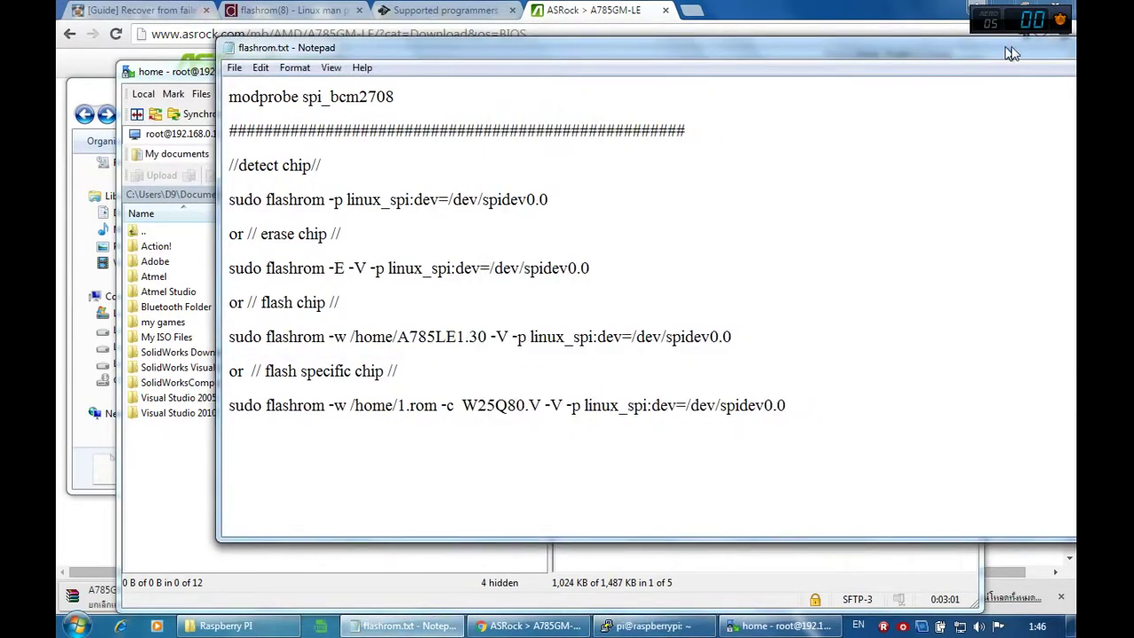
{"action": "double_click", "coordinate": [1012, 53]}
{"action": "left_click", "coordinate": [67, 97]}
{"action": "left_click", "coordinate": [67, 98]}
{"action": "left_click_drag", "start_coordinate": [878, 81], "coordinate": [842, 84]}
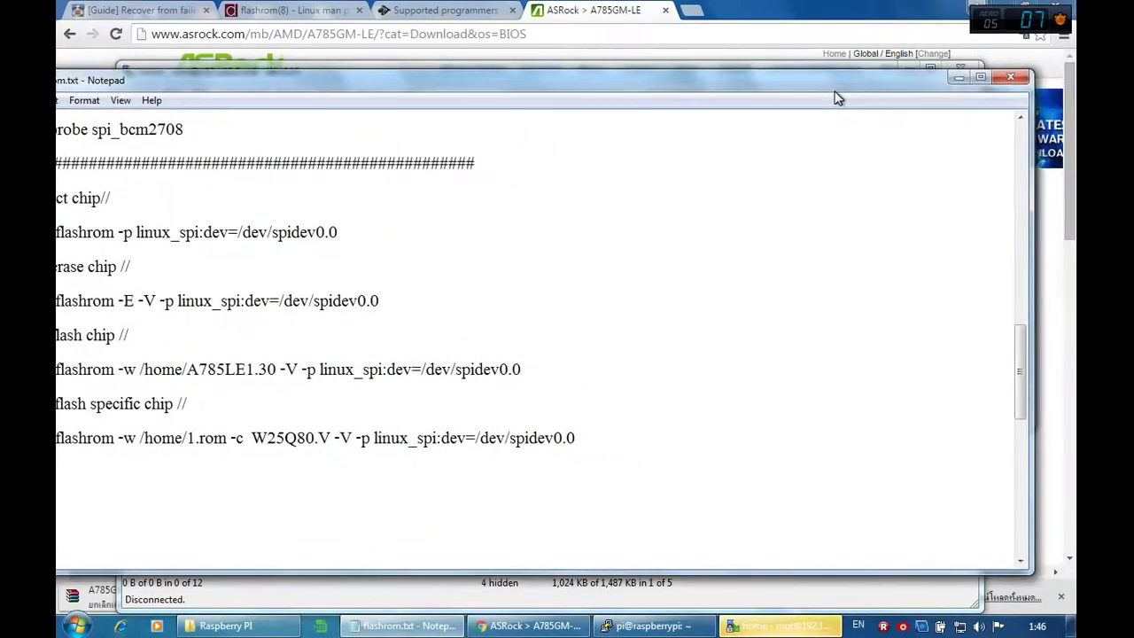
{"action": "left_click", "coordinate": [1018, 75]}
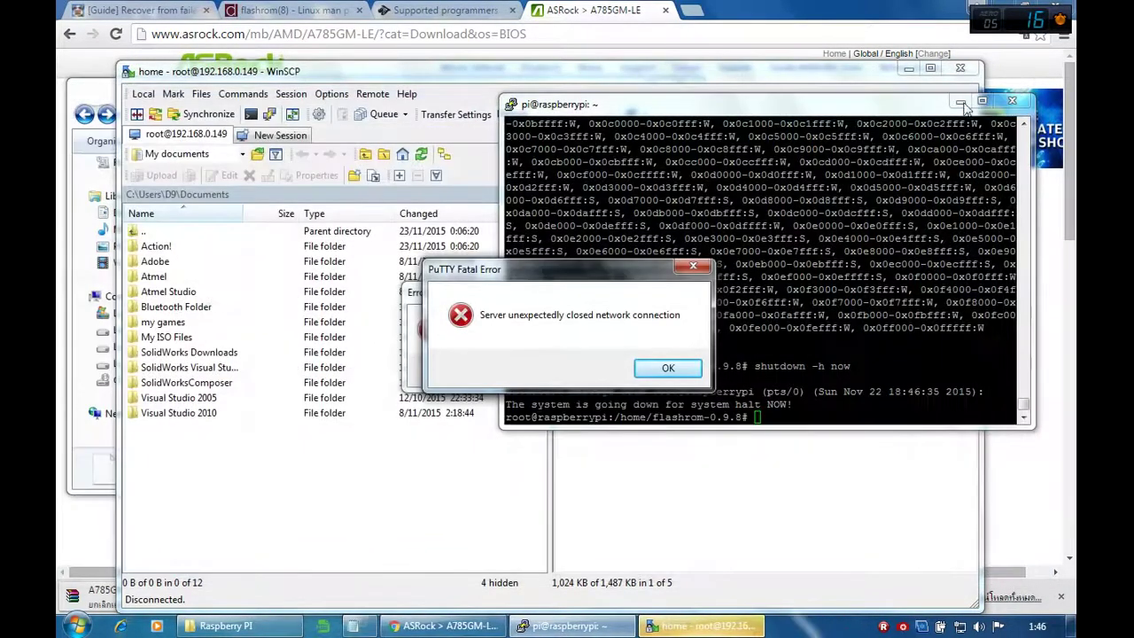
Step: Dismiss the PuTTY and WinSCP lost-connection errors and close the terminal
{"action": "left_click", "coordinate": [667, 368]}
{"action": "left_click", "coordinate": [1012, 100]}
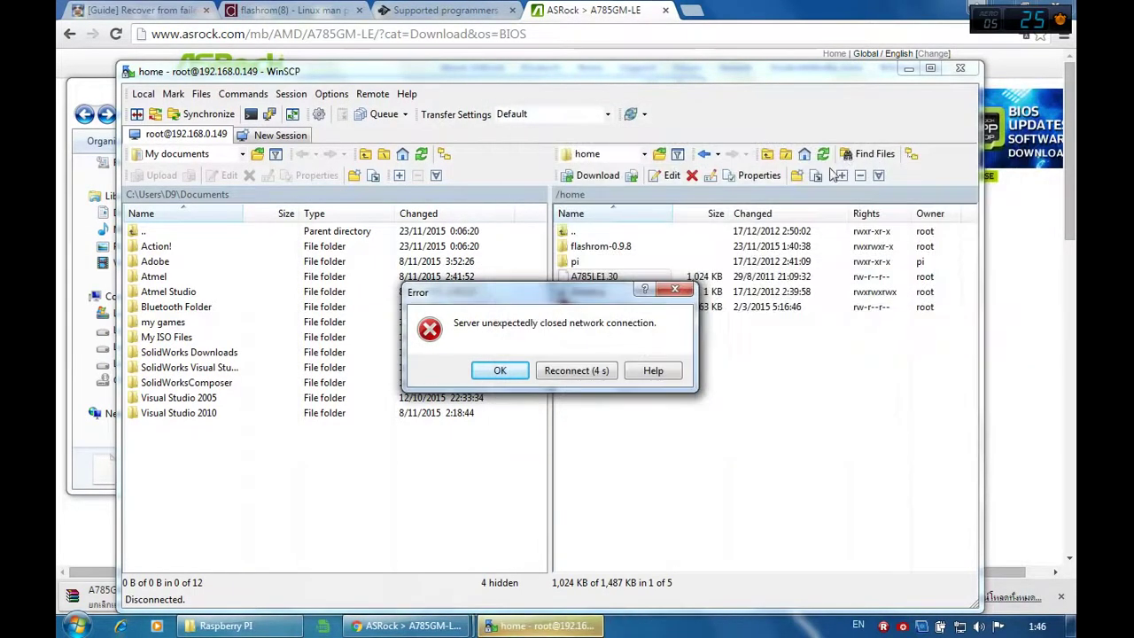
{"action": "left_click", "coordinate": [514, 370]}
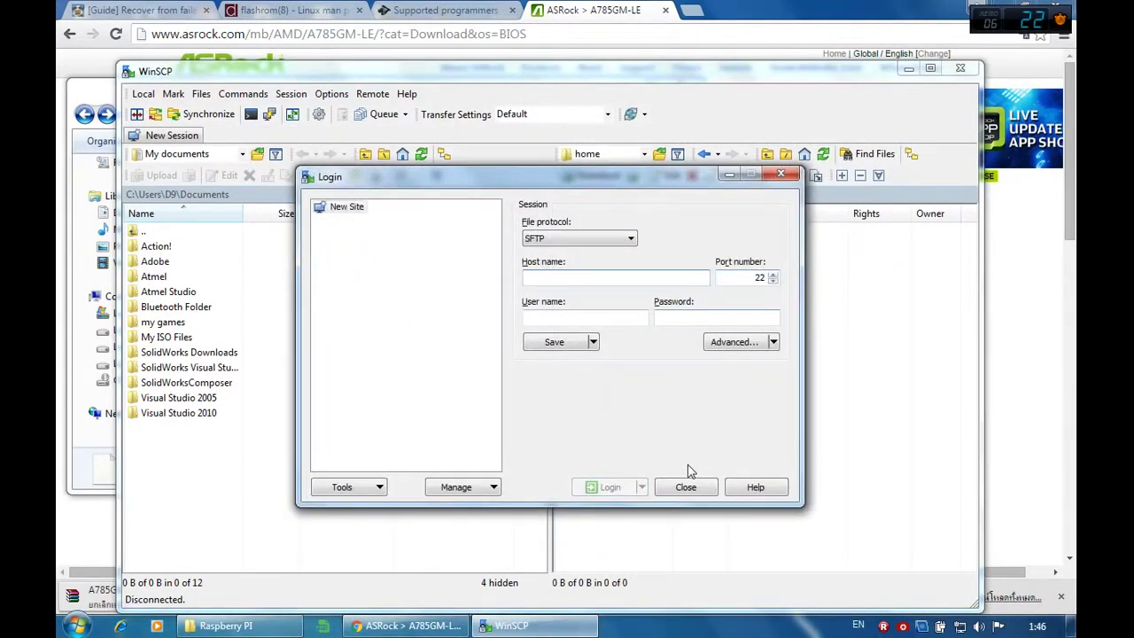
Step: Close WinSCP from its empty Login dialog without starting a new session
{"action": "left_click", "coordinate": [706, 488]}
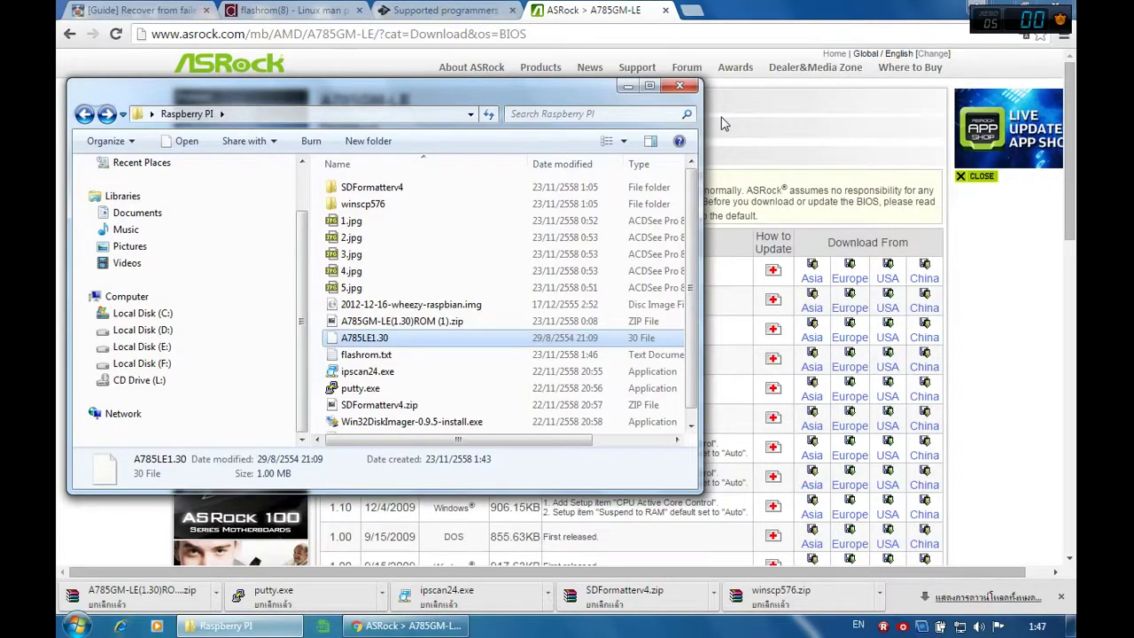
Step: Launch Win32 Disk Imager from its desktop shortcut with administrator rights
{"action": "double_click", "coordinate": [416, 421]}
{"action": "left_click", "coordinate": [608, 329]}
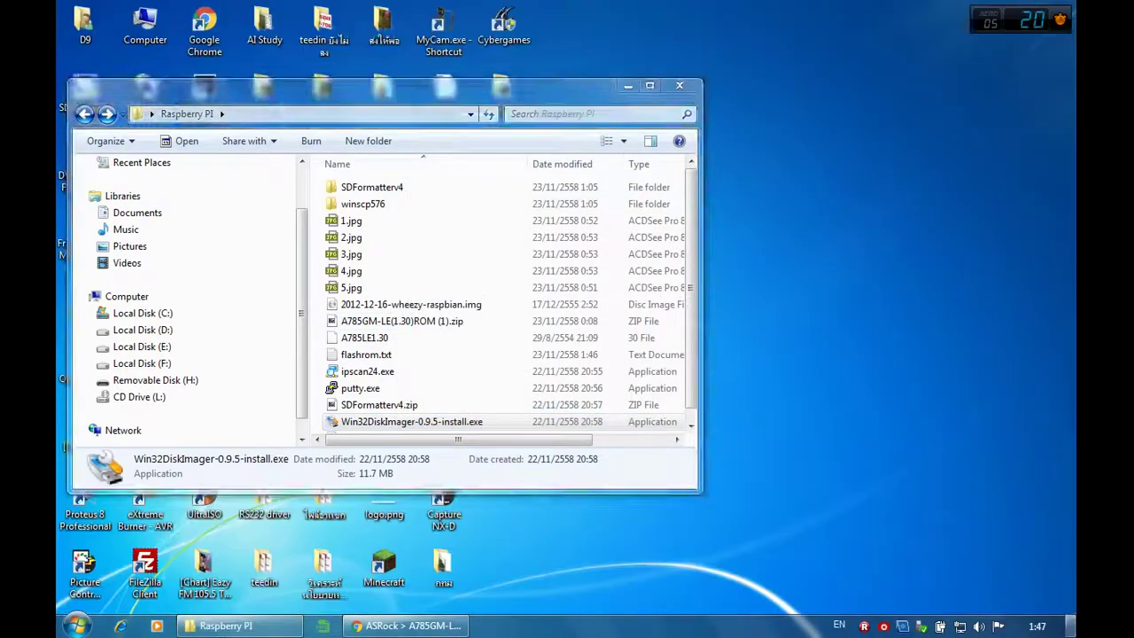
{"action": "right_click", "coordinate": [510, 434]}
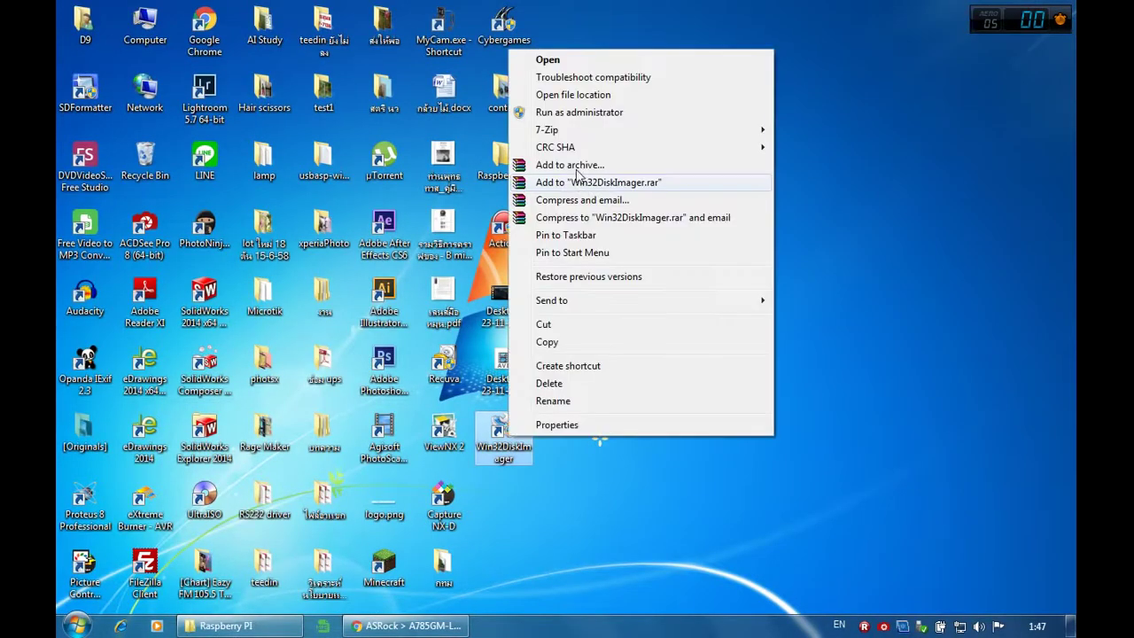
{"action": "left_click", "coordinate": [579, 112]}
{"action": "left_click", "coordinate": [634, 342]}
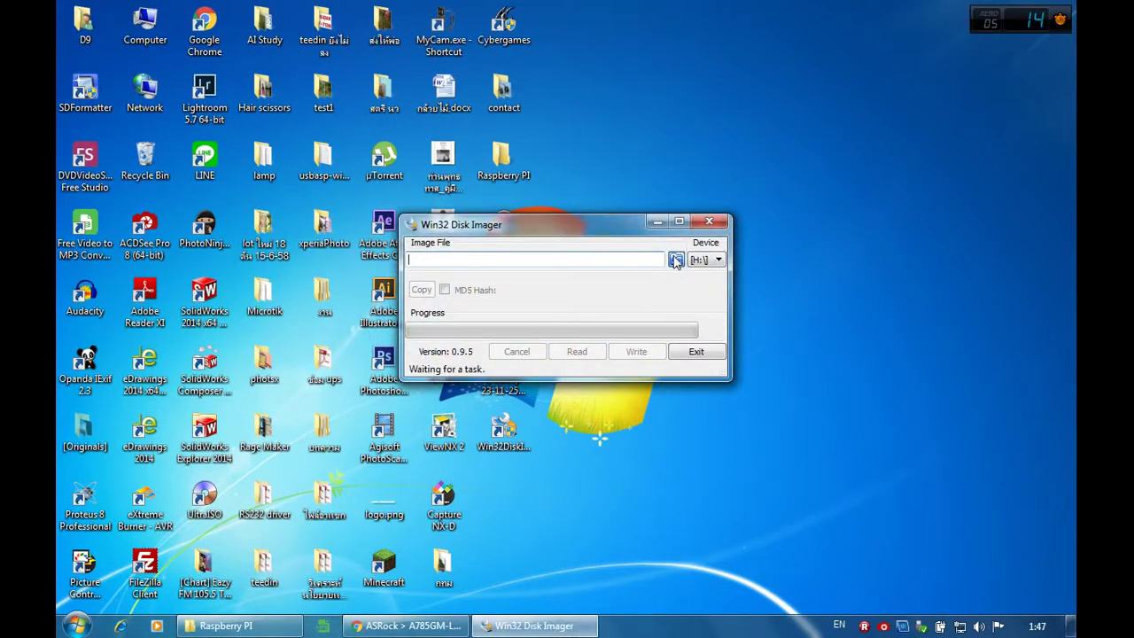
Step: Set the image file to 123 on the Desktop, then exit Win32 Disk Imager
{"action": "left_click", "coordinate": [675, 259]}
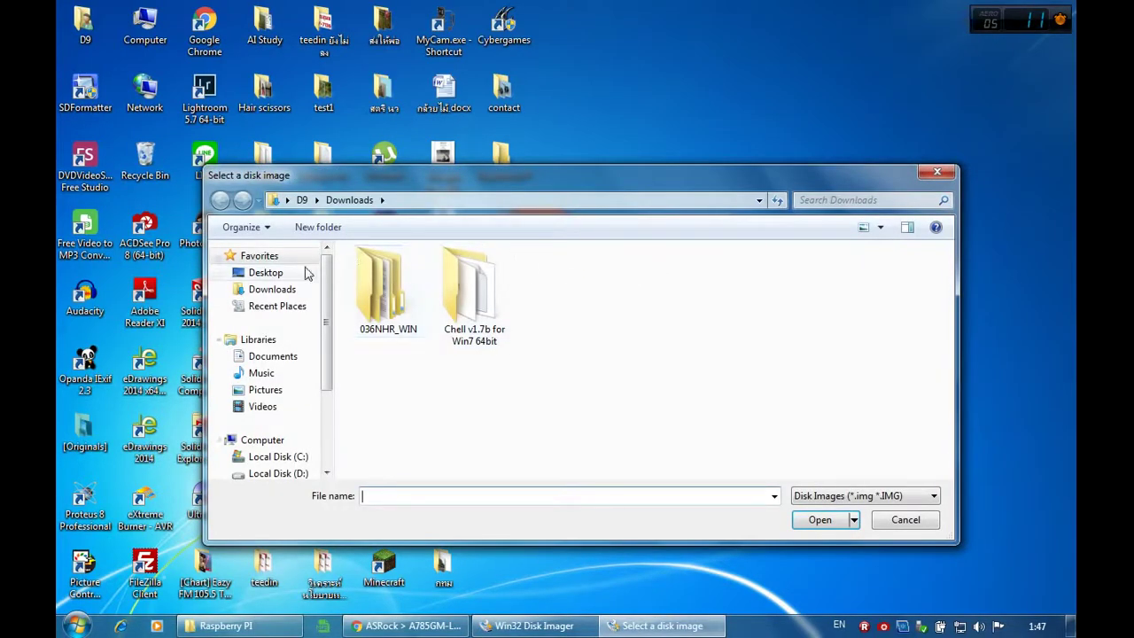
{"action": "left_click", "coordinate": [299, 271]}
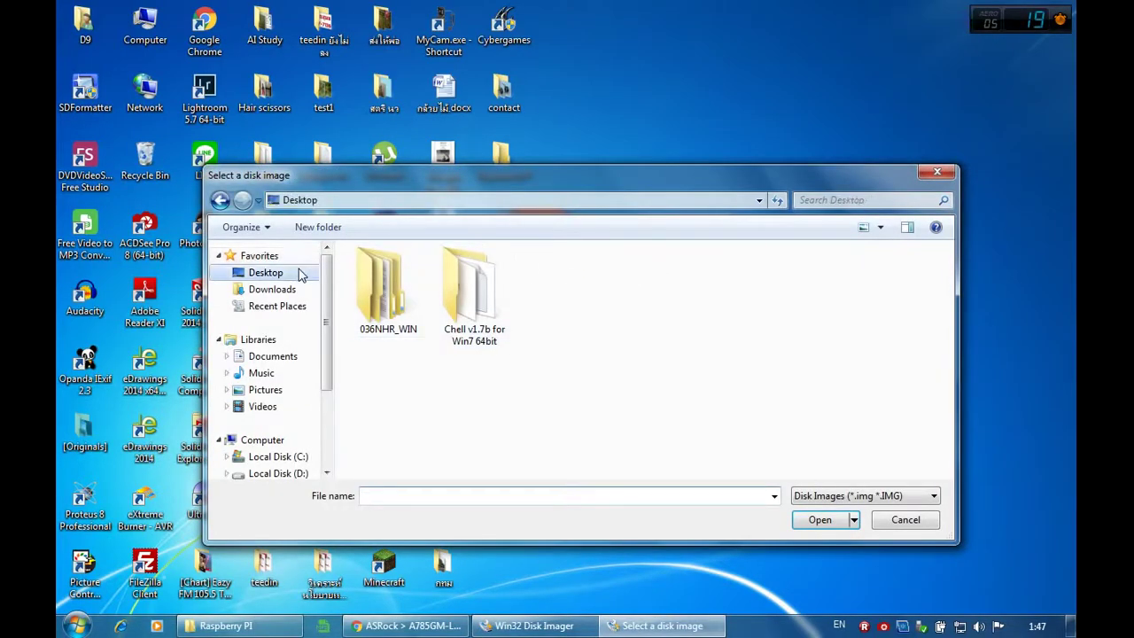
{"action": "left_click", "coordinate": [403, 496]}
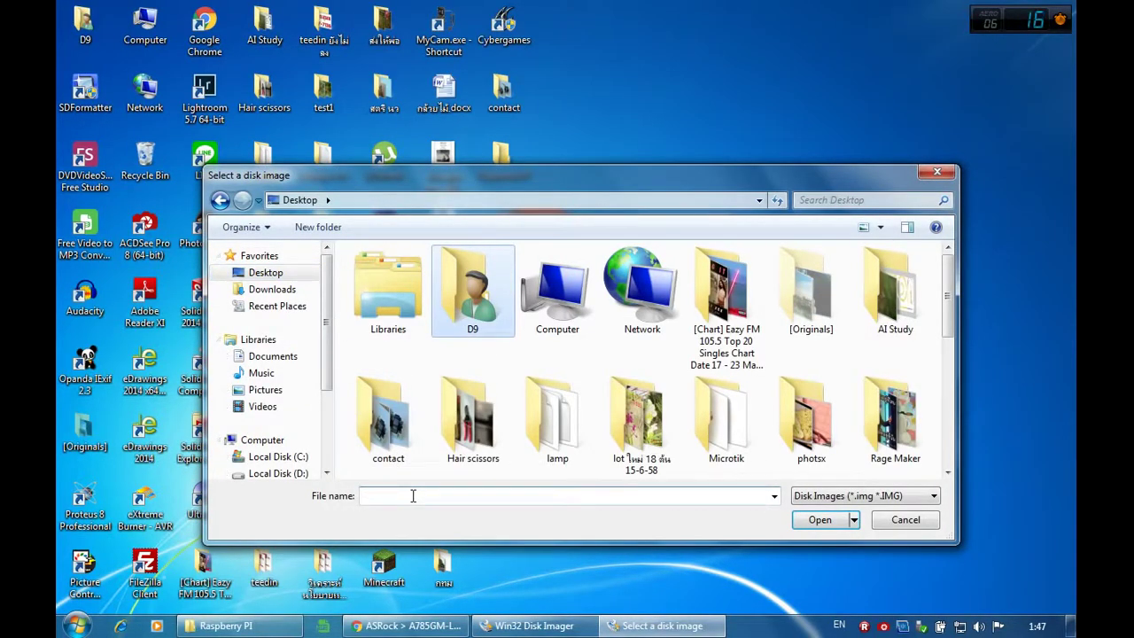
{"action": "type", "text": "123"}
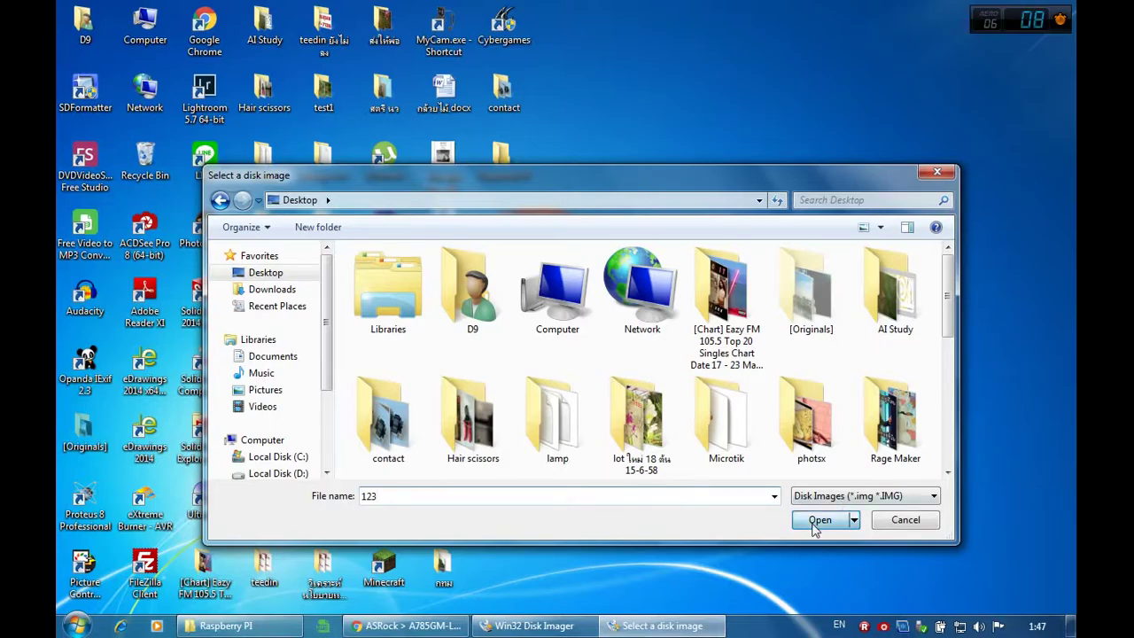
{"action": "left_click", "coordinate": [816, 523]}
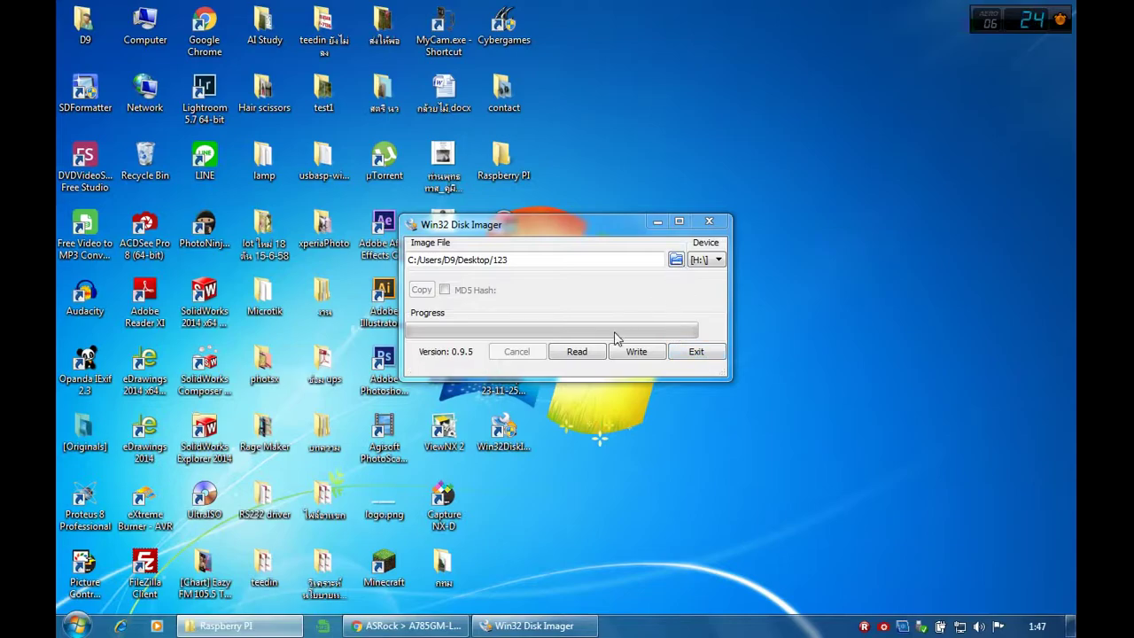
{"action": "left_click", "coordinate": [696, 352]}
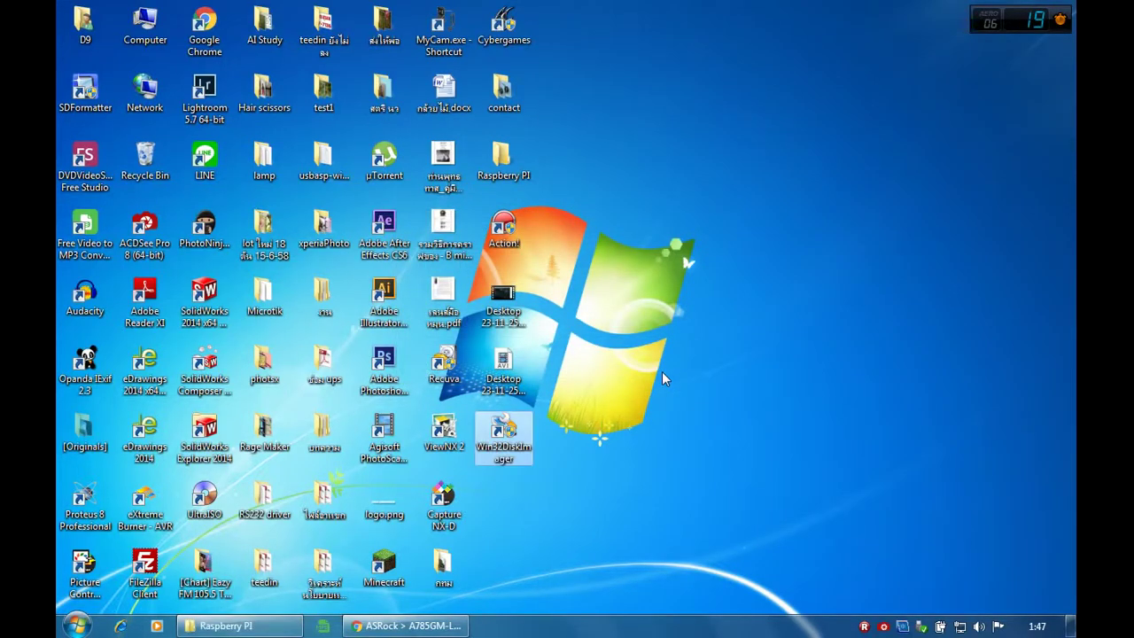